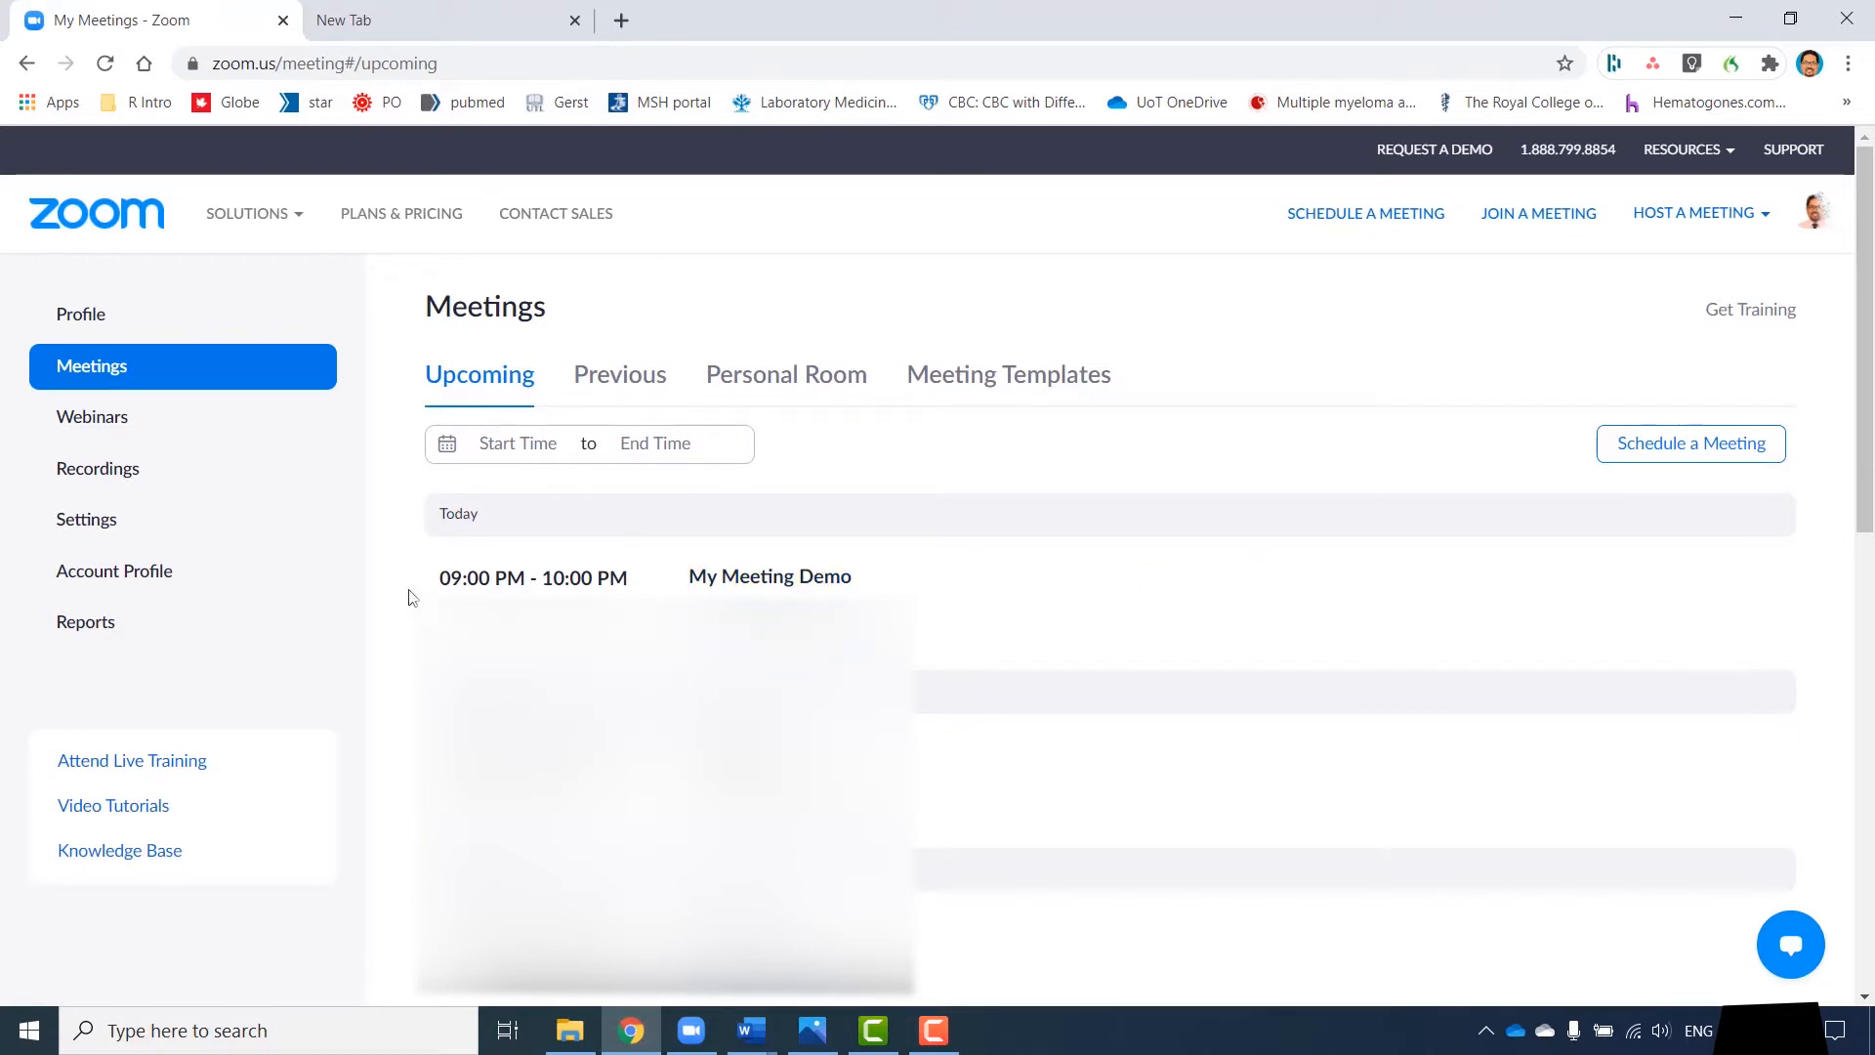
Open the account settings and check that the Polling option is enabled among the basic in-meeting settings.
left_click(96, 526)
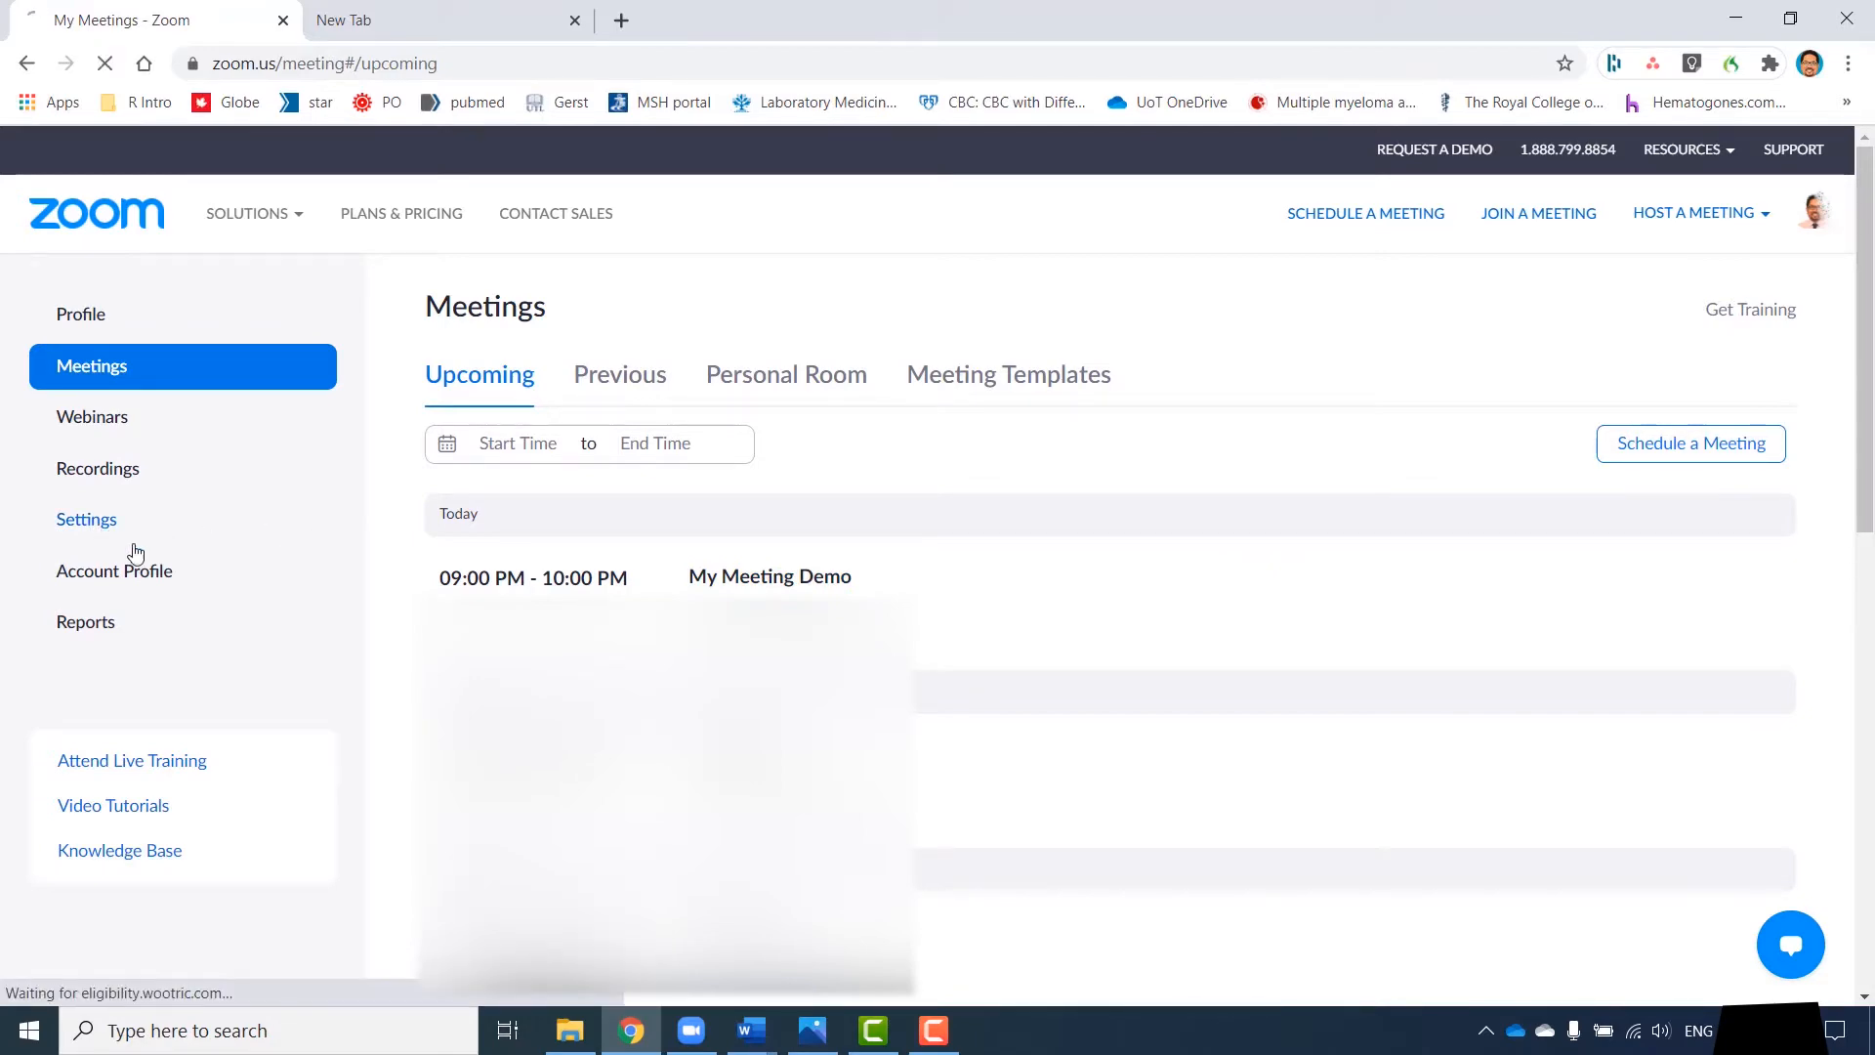
left_click(525, 485)
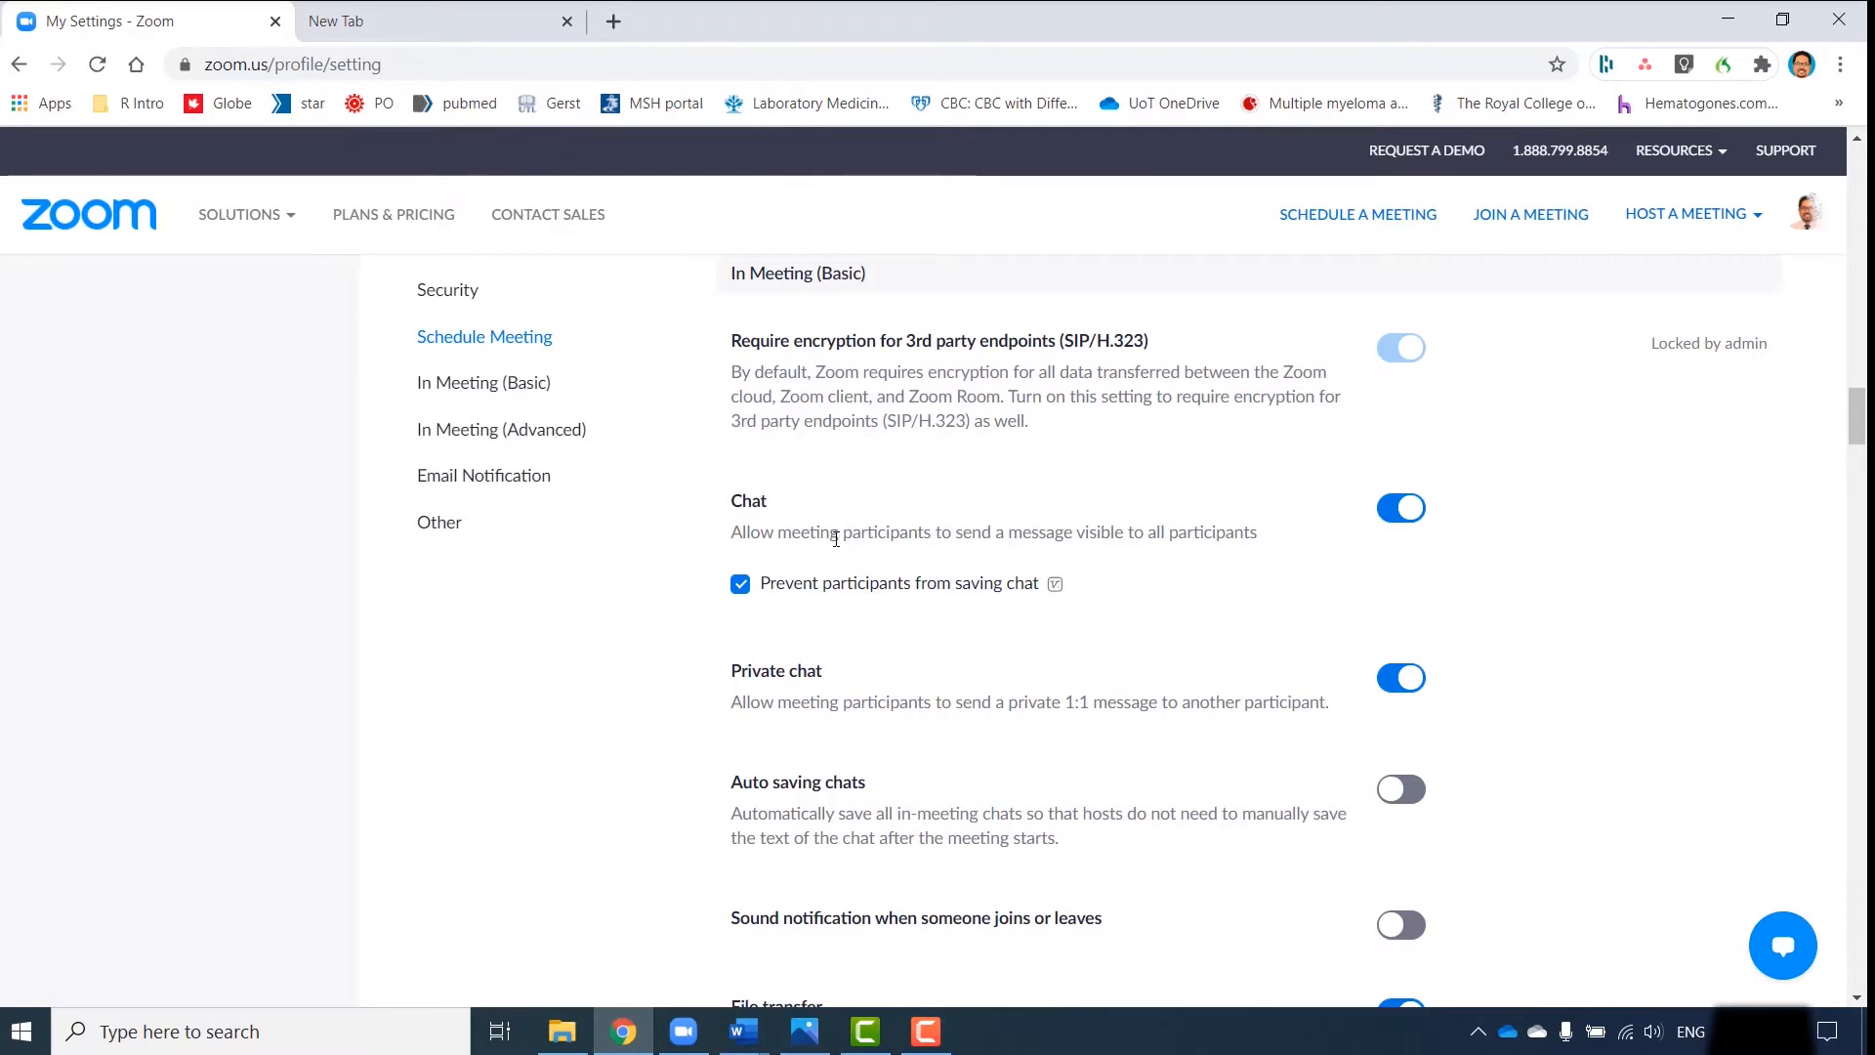
scroll(836, 537, "down", 3)
scroll(836, 540, "up", 2)
scroll(836, 540, "down", 6)
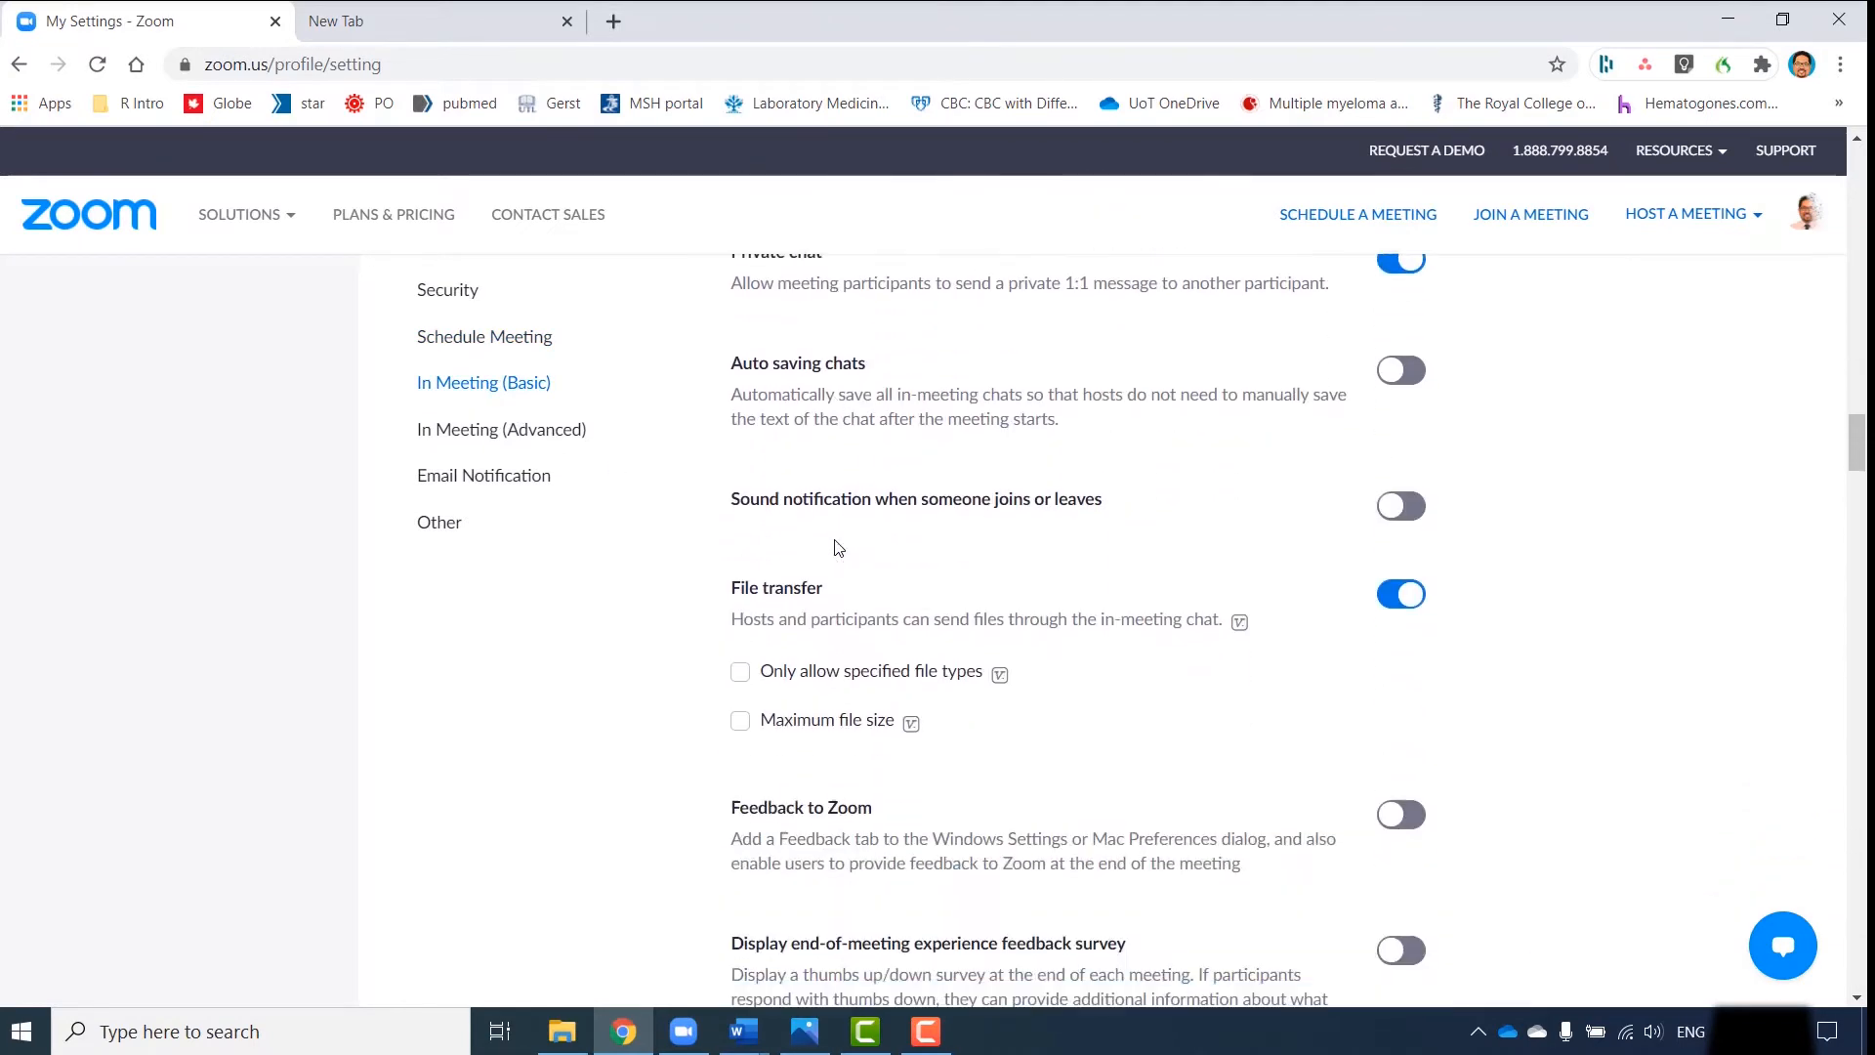
scroll(835, 544, "down", 4)
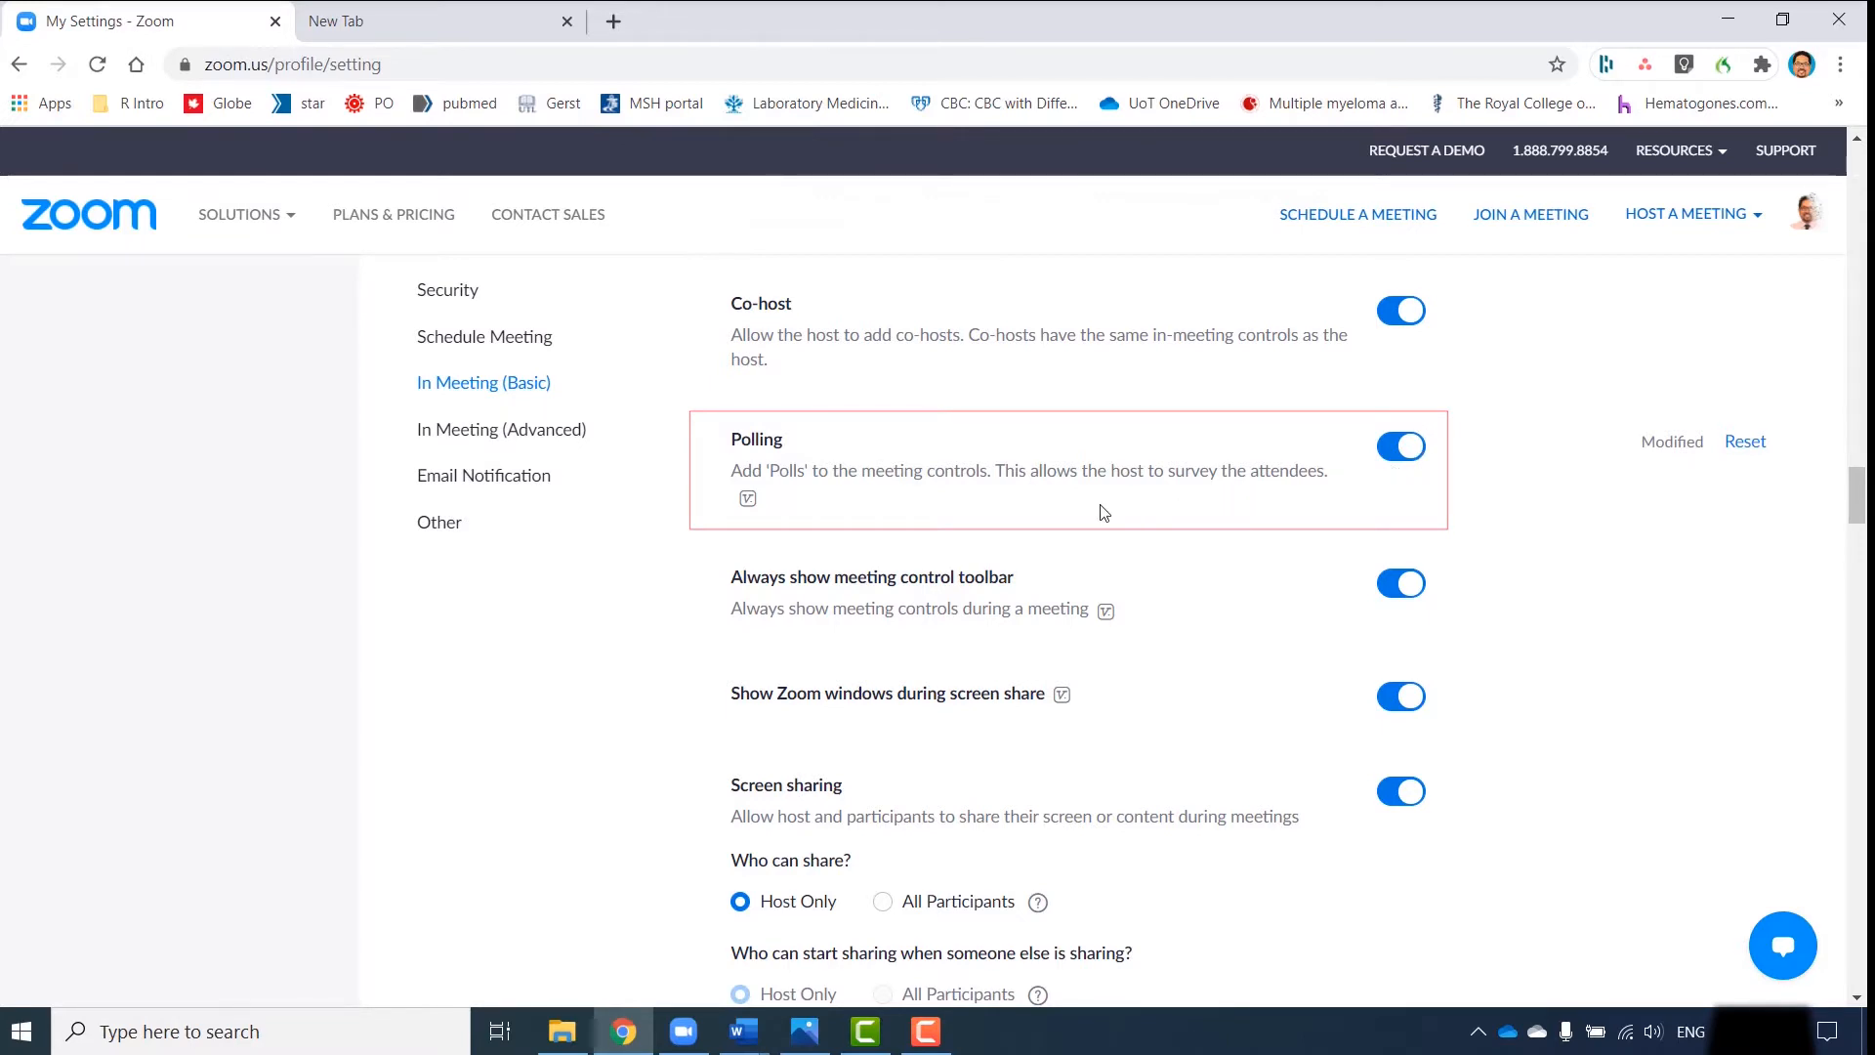
scroll(1095, 511, "up", 15)
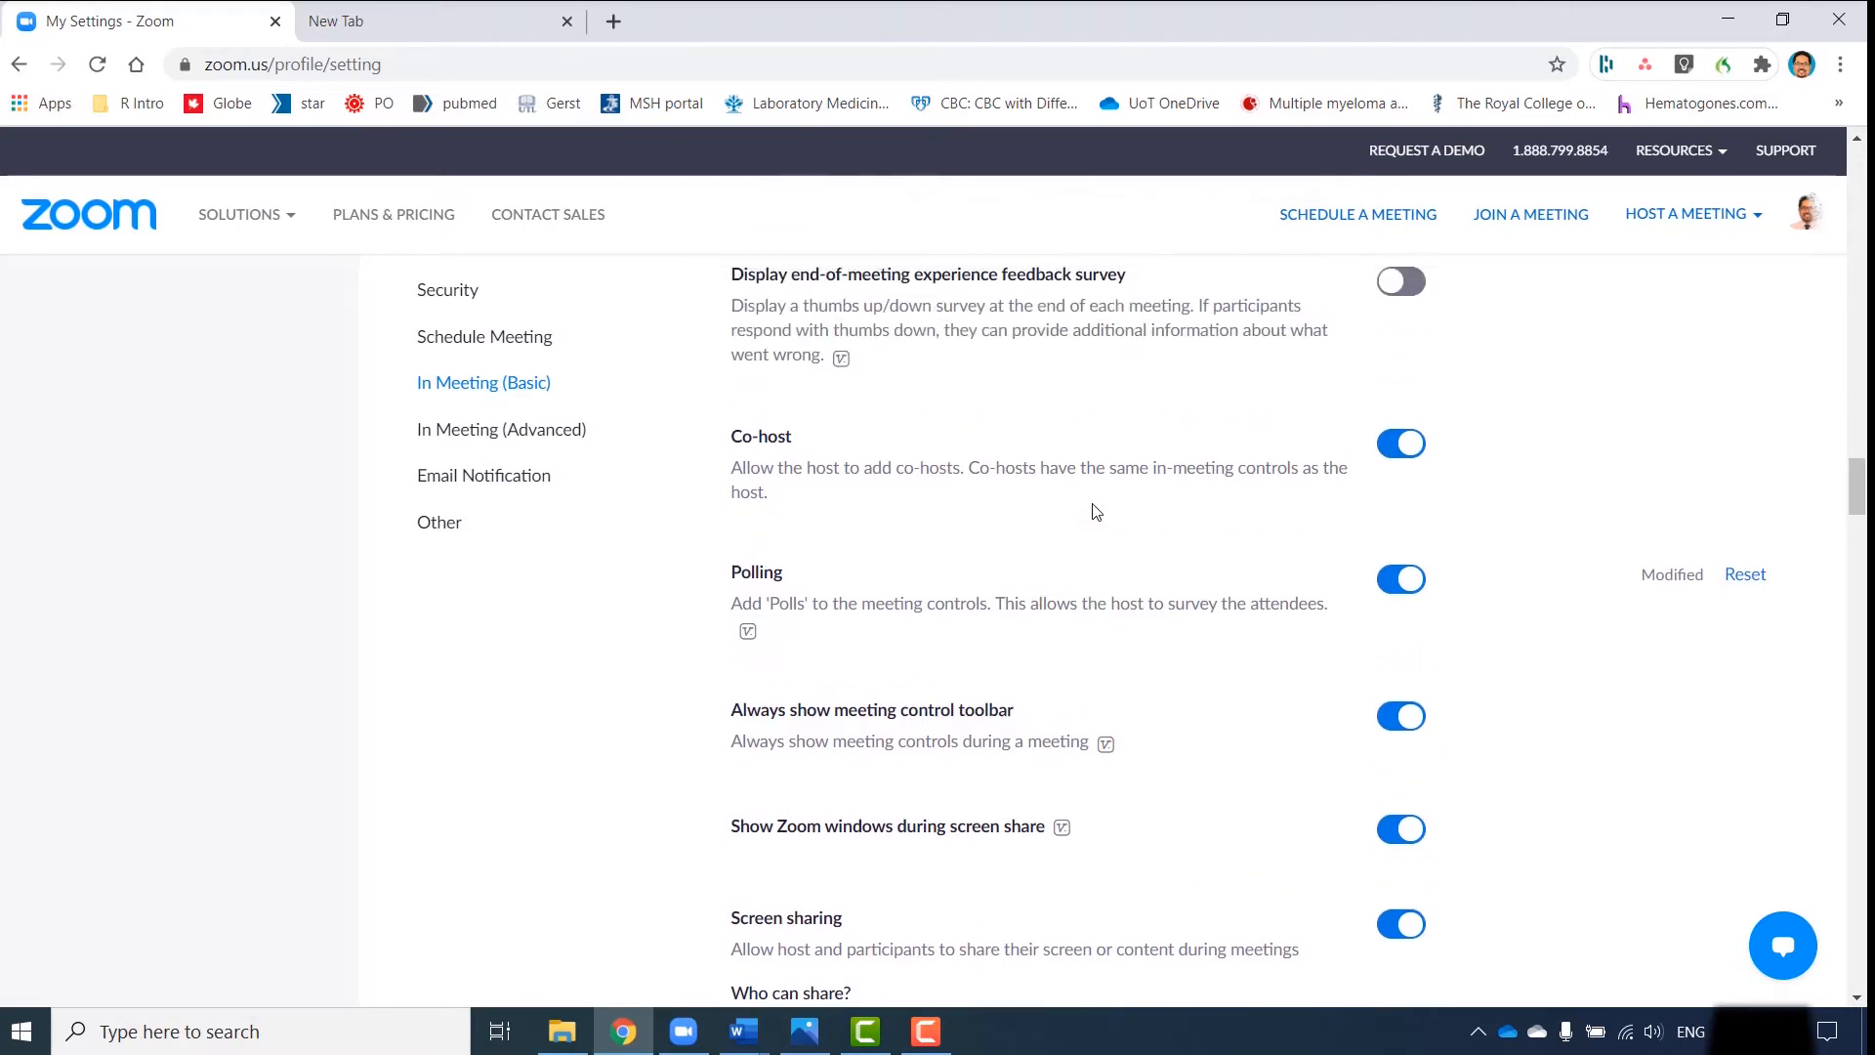
scroll(1095, 511, "up", 15)
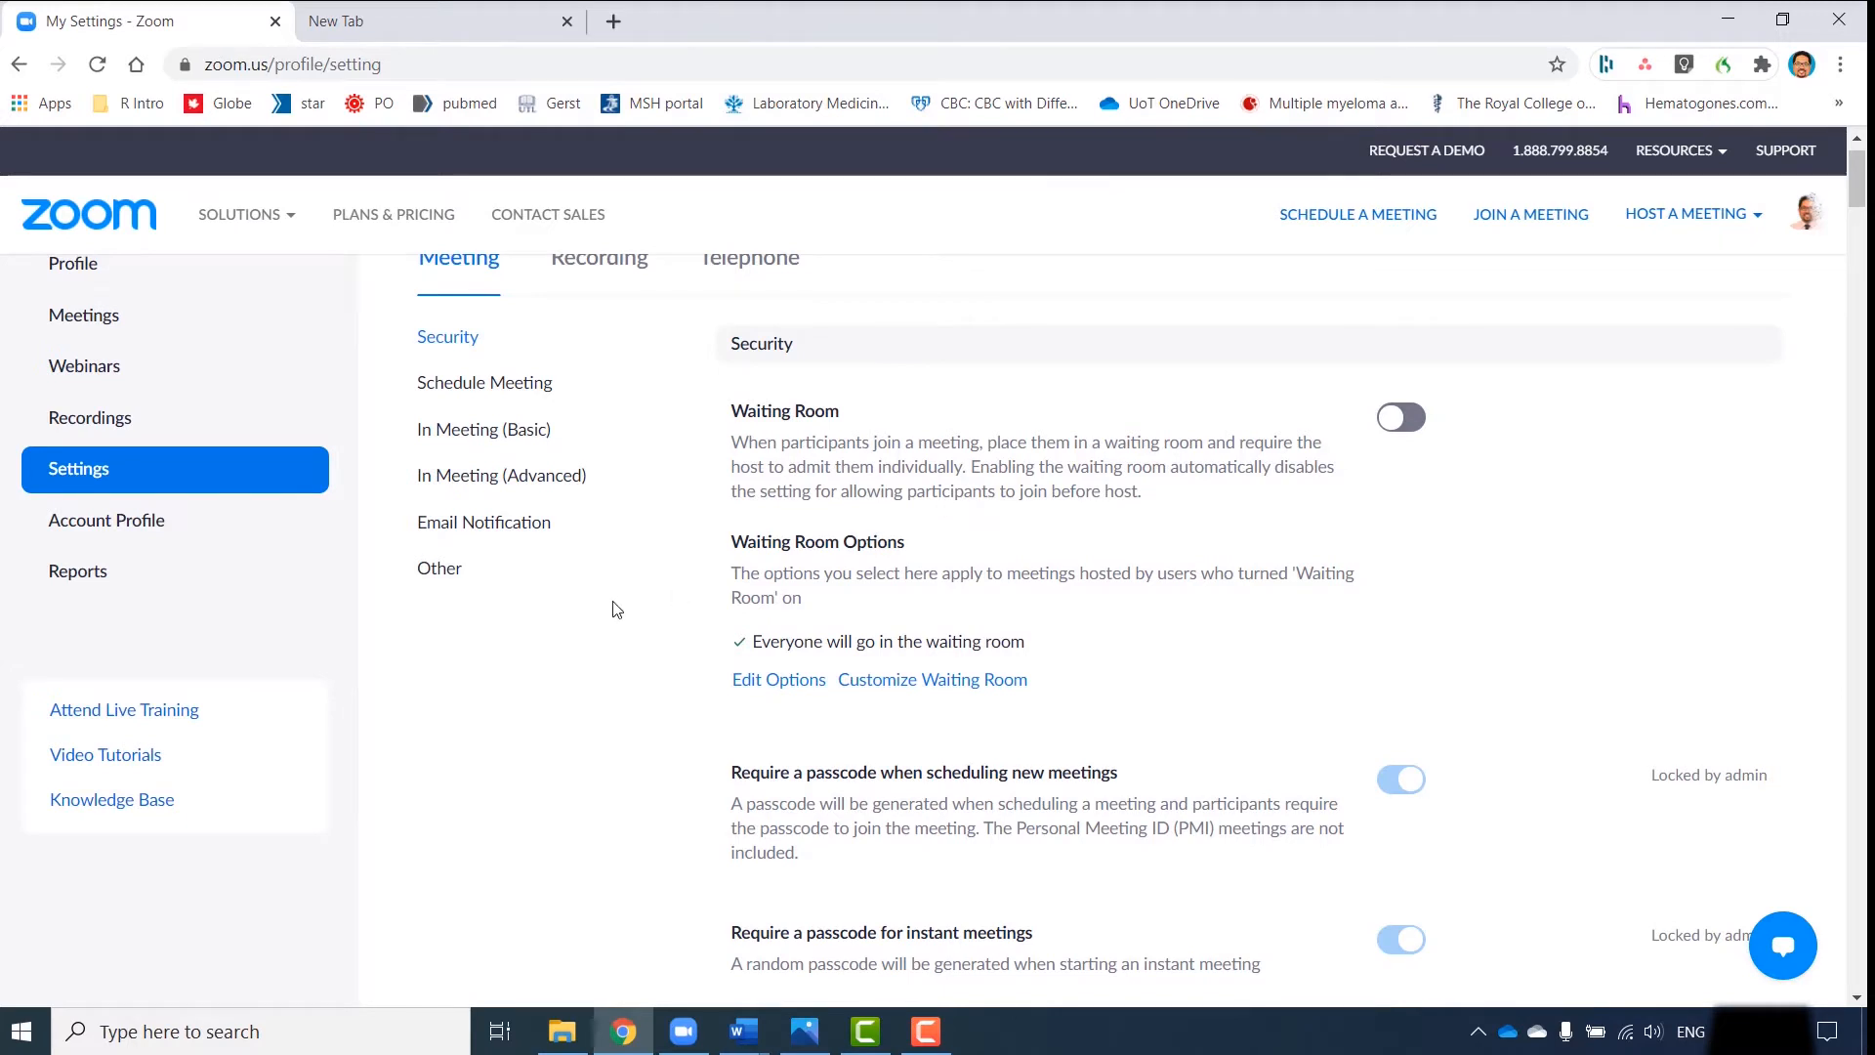
Open the details of the upcoming meeting "My Meeting Demo" and start adding a poll to it.
left_click(117, 315)
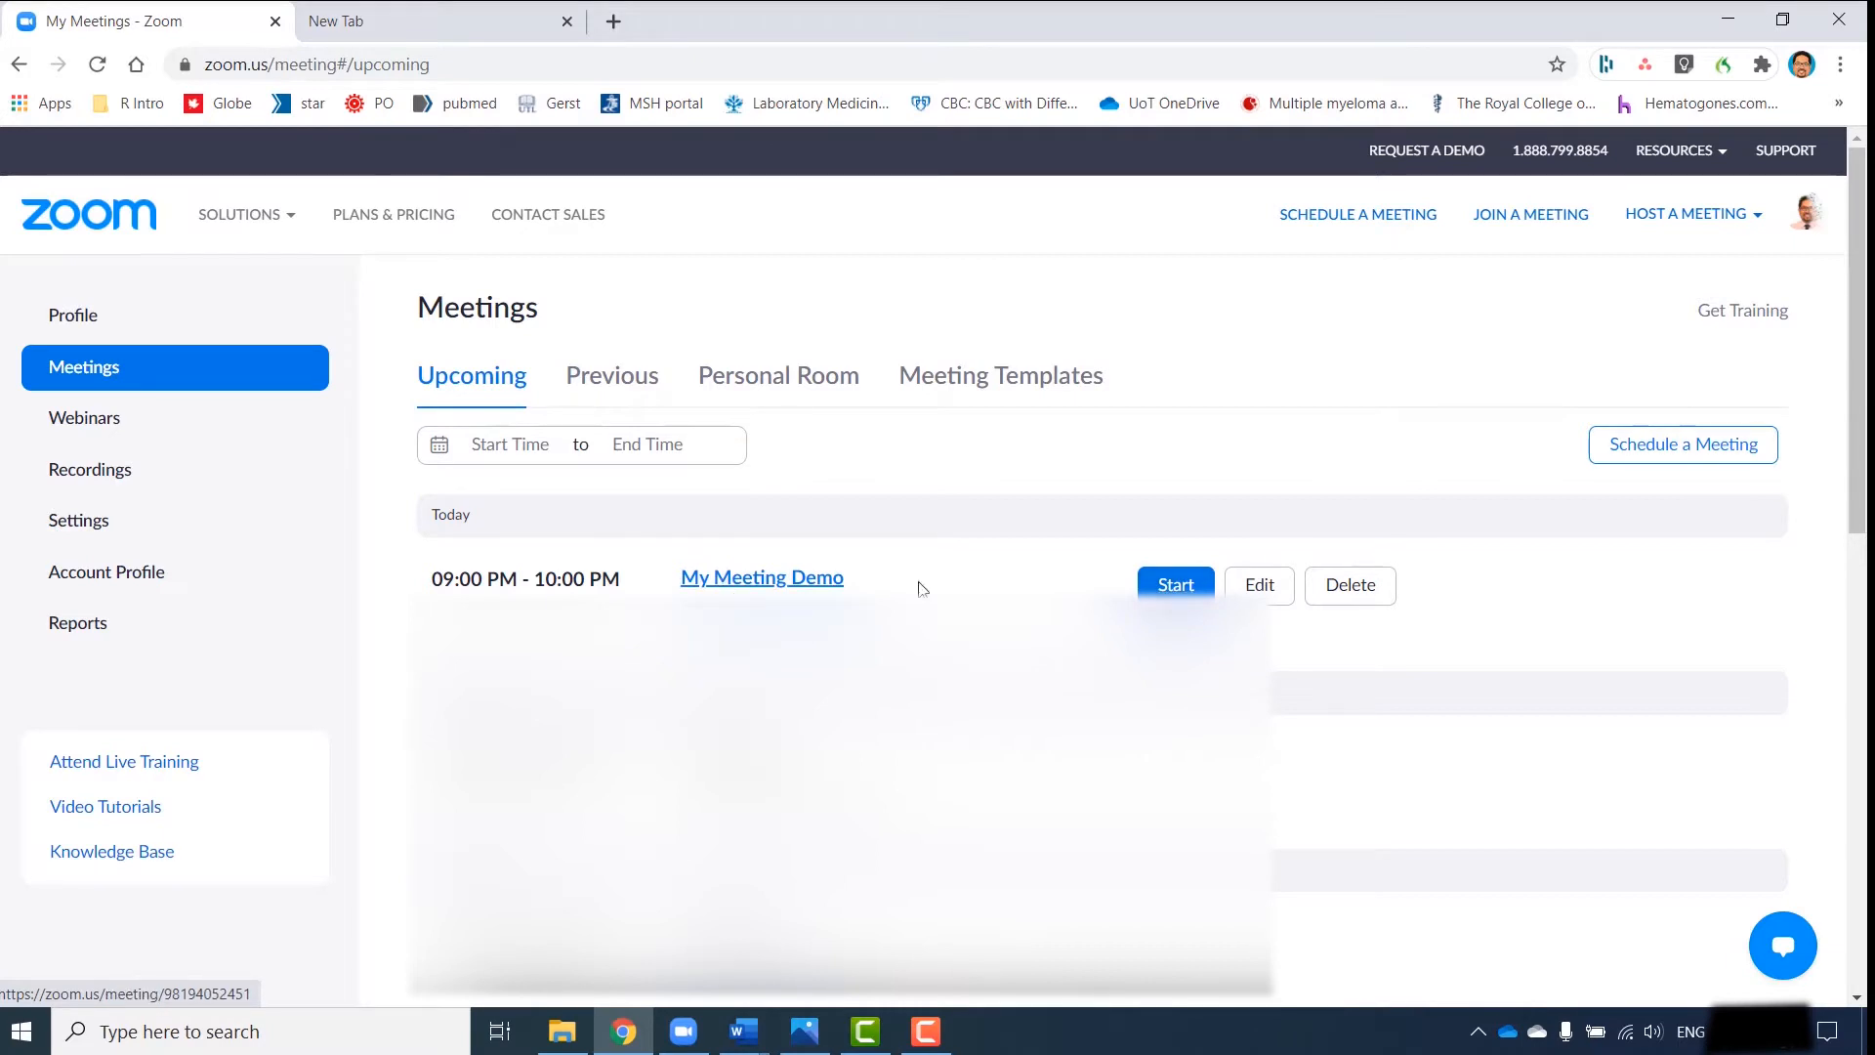
left_click(727, 578)
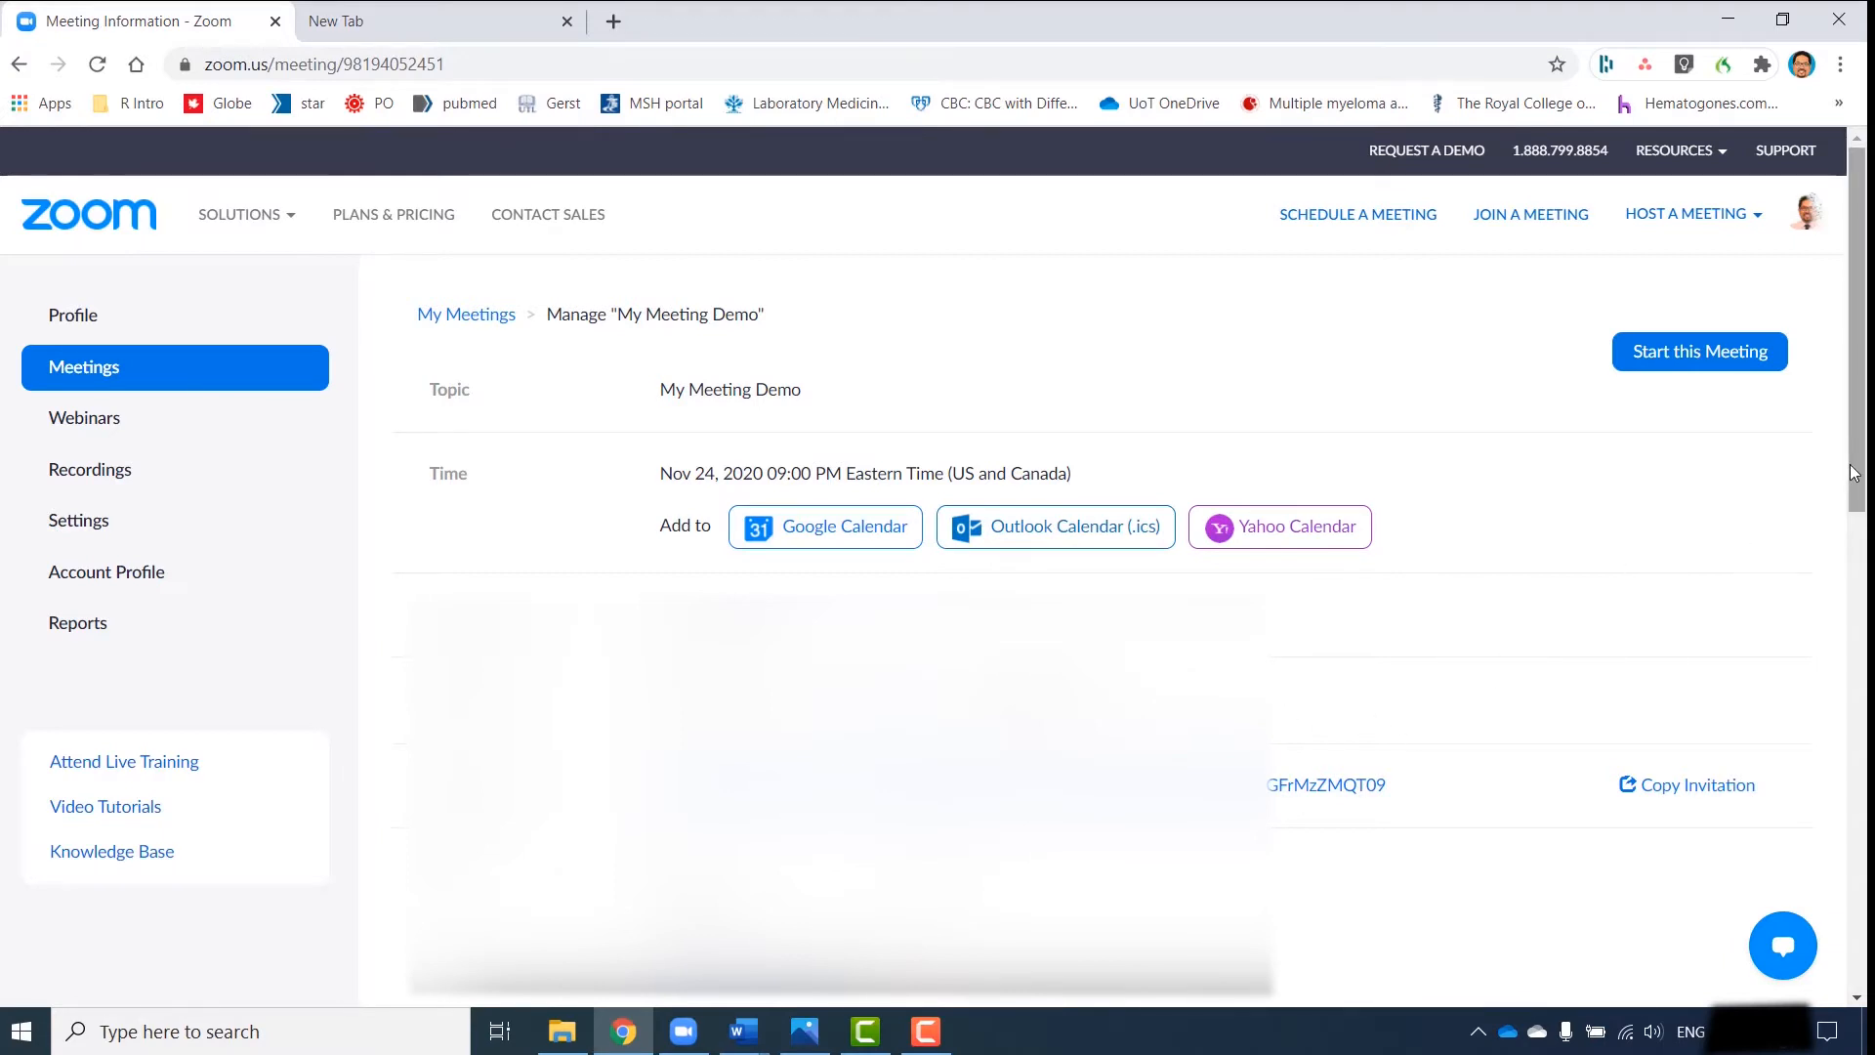
left_click_drag(1858, 470, 1863, 878)
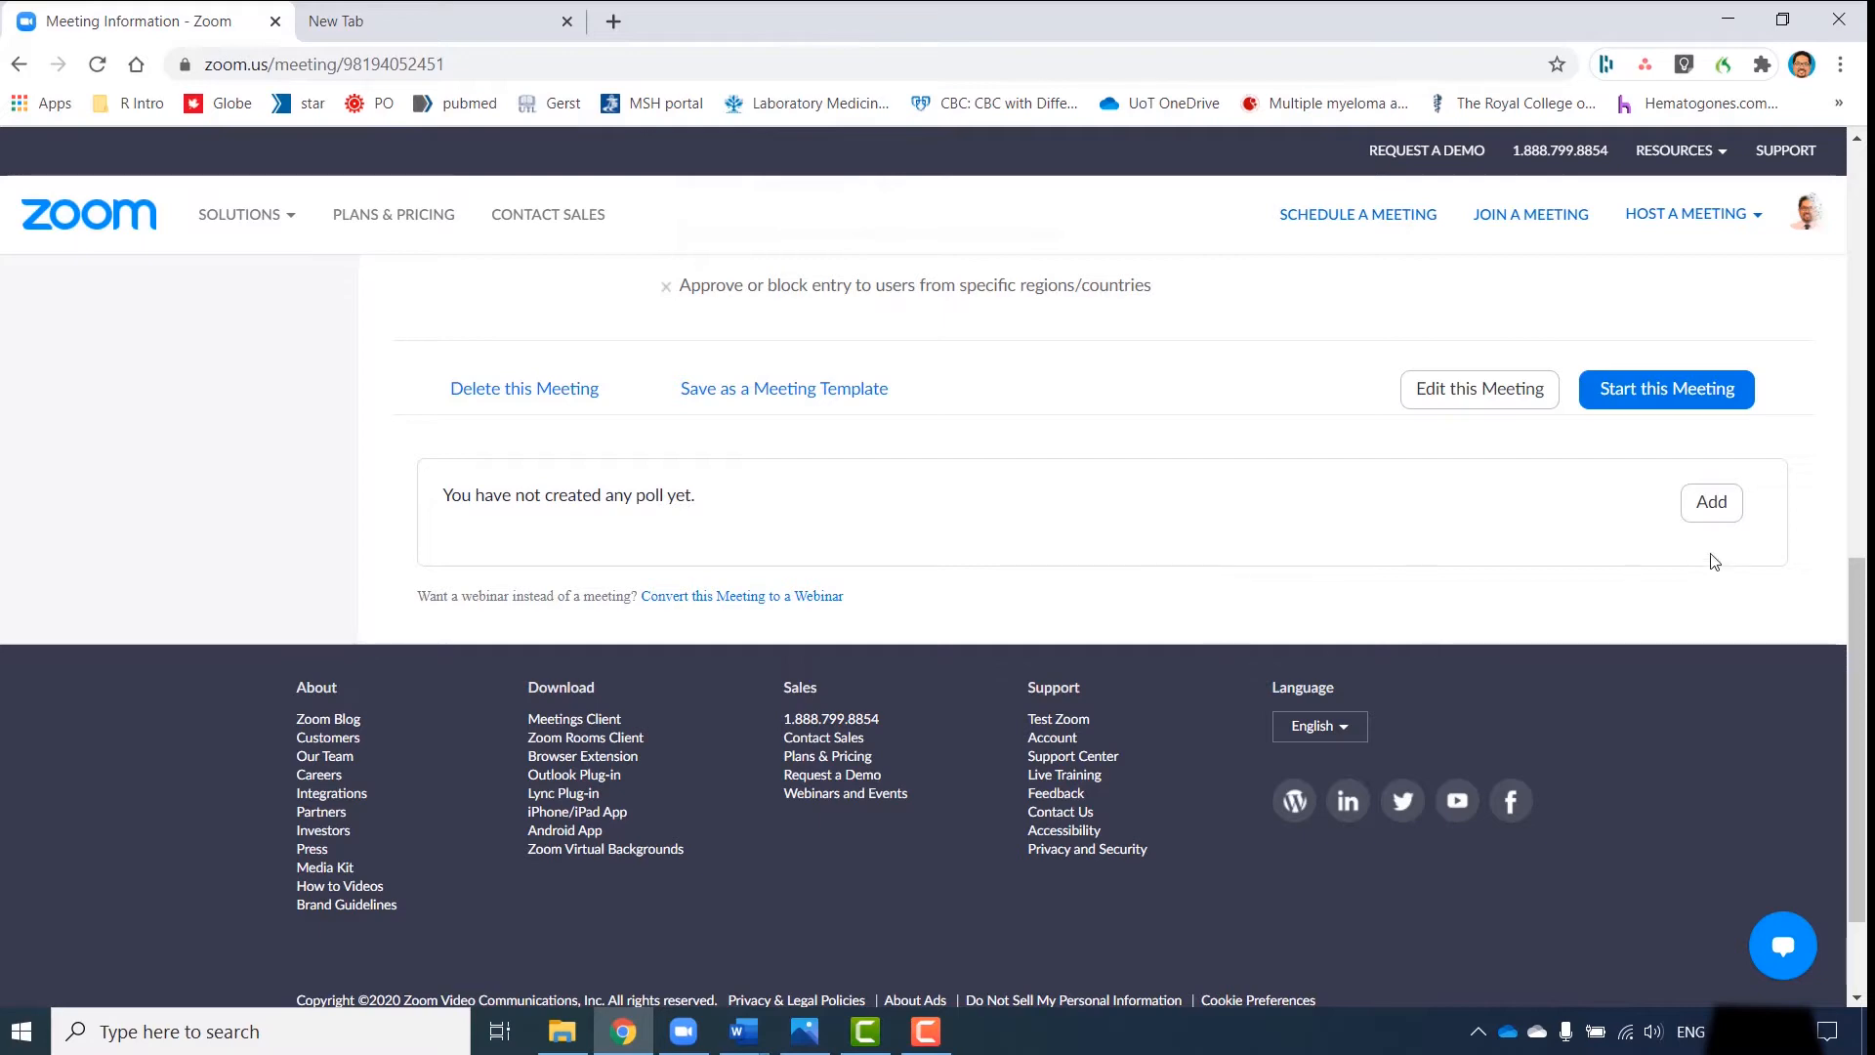
left_click(1709, 504)
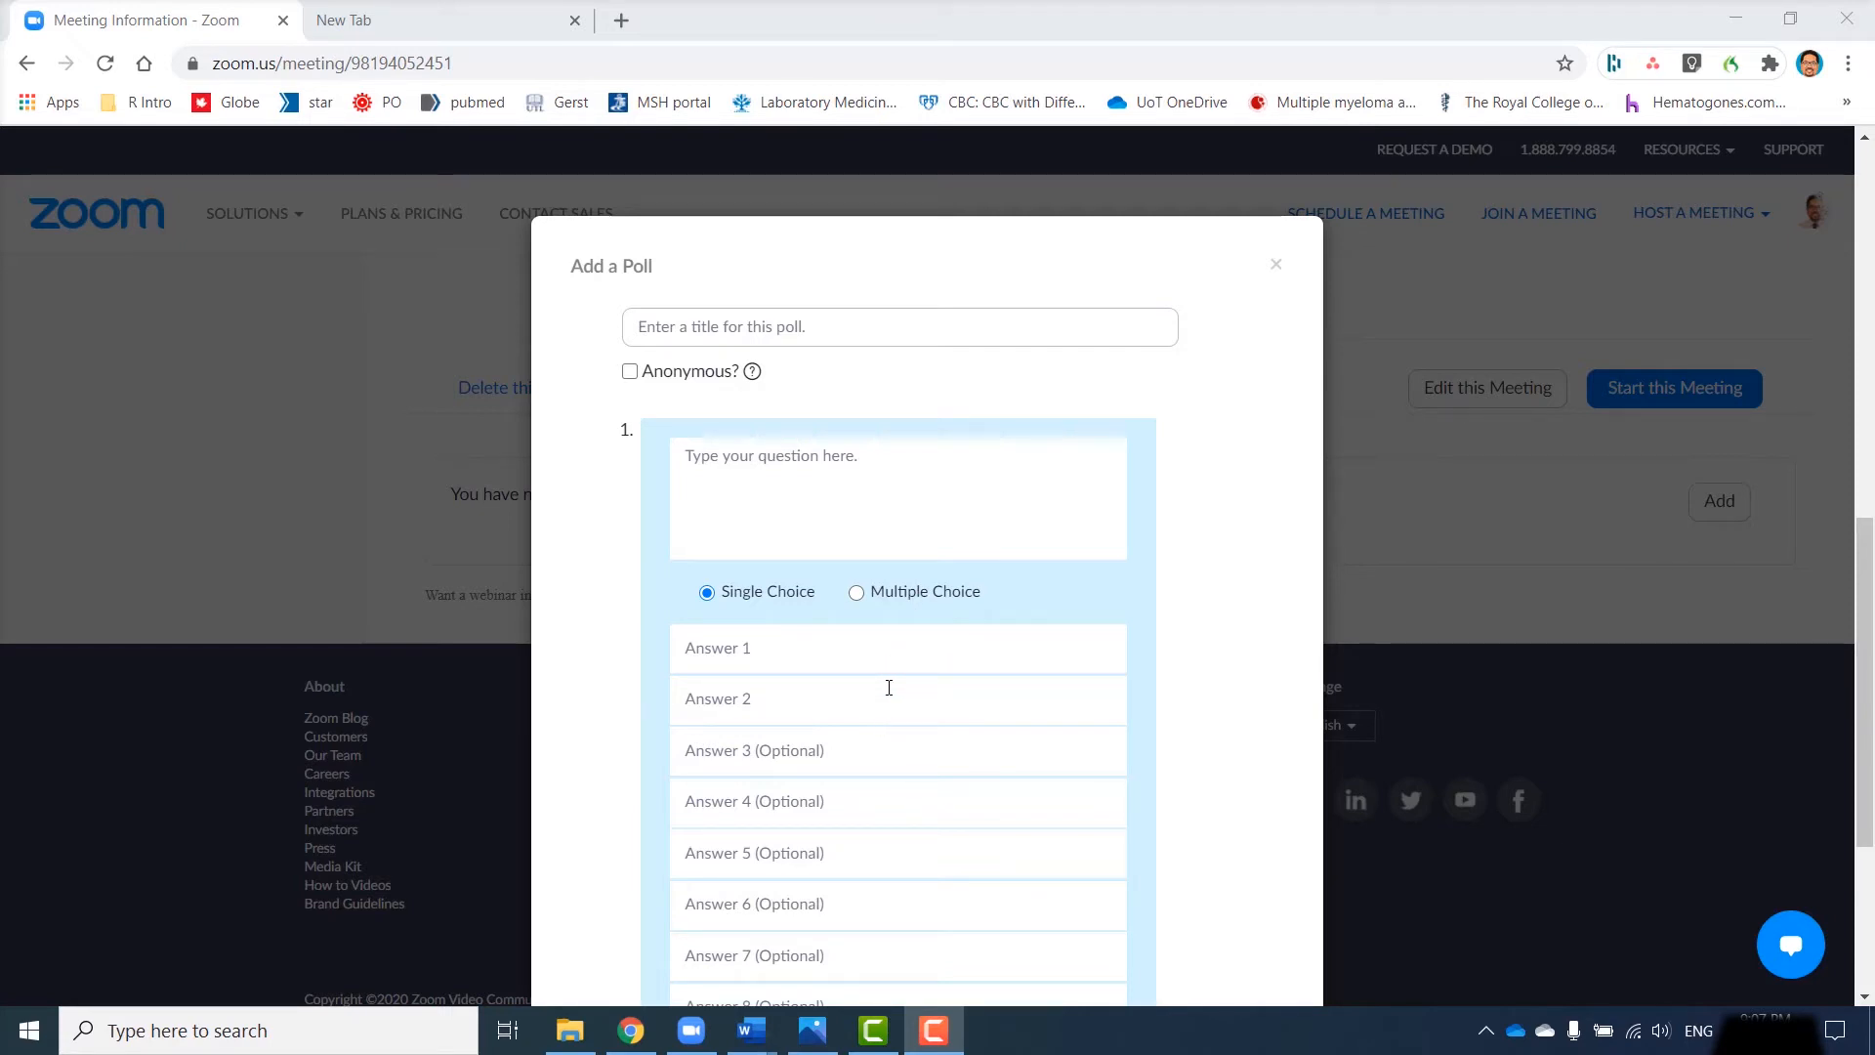
Copy "What specimen is this?" and its five answers from the Word document into the single-choice poll, title it likewise, make it anonymous and save it.
scroll(889, 688, "down", 3)
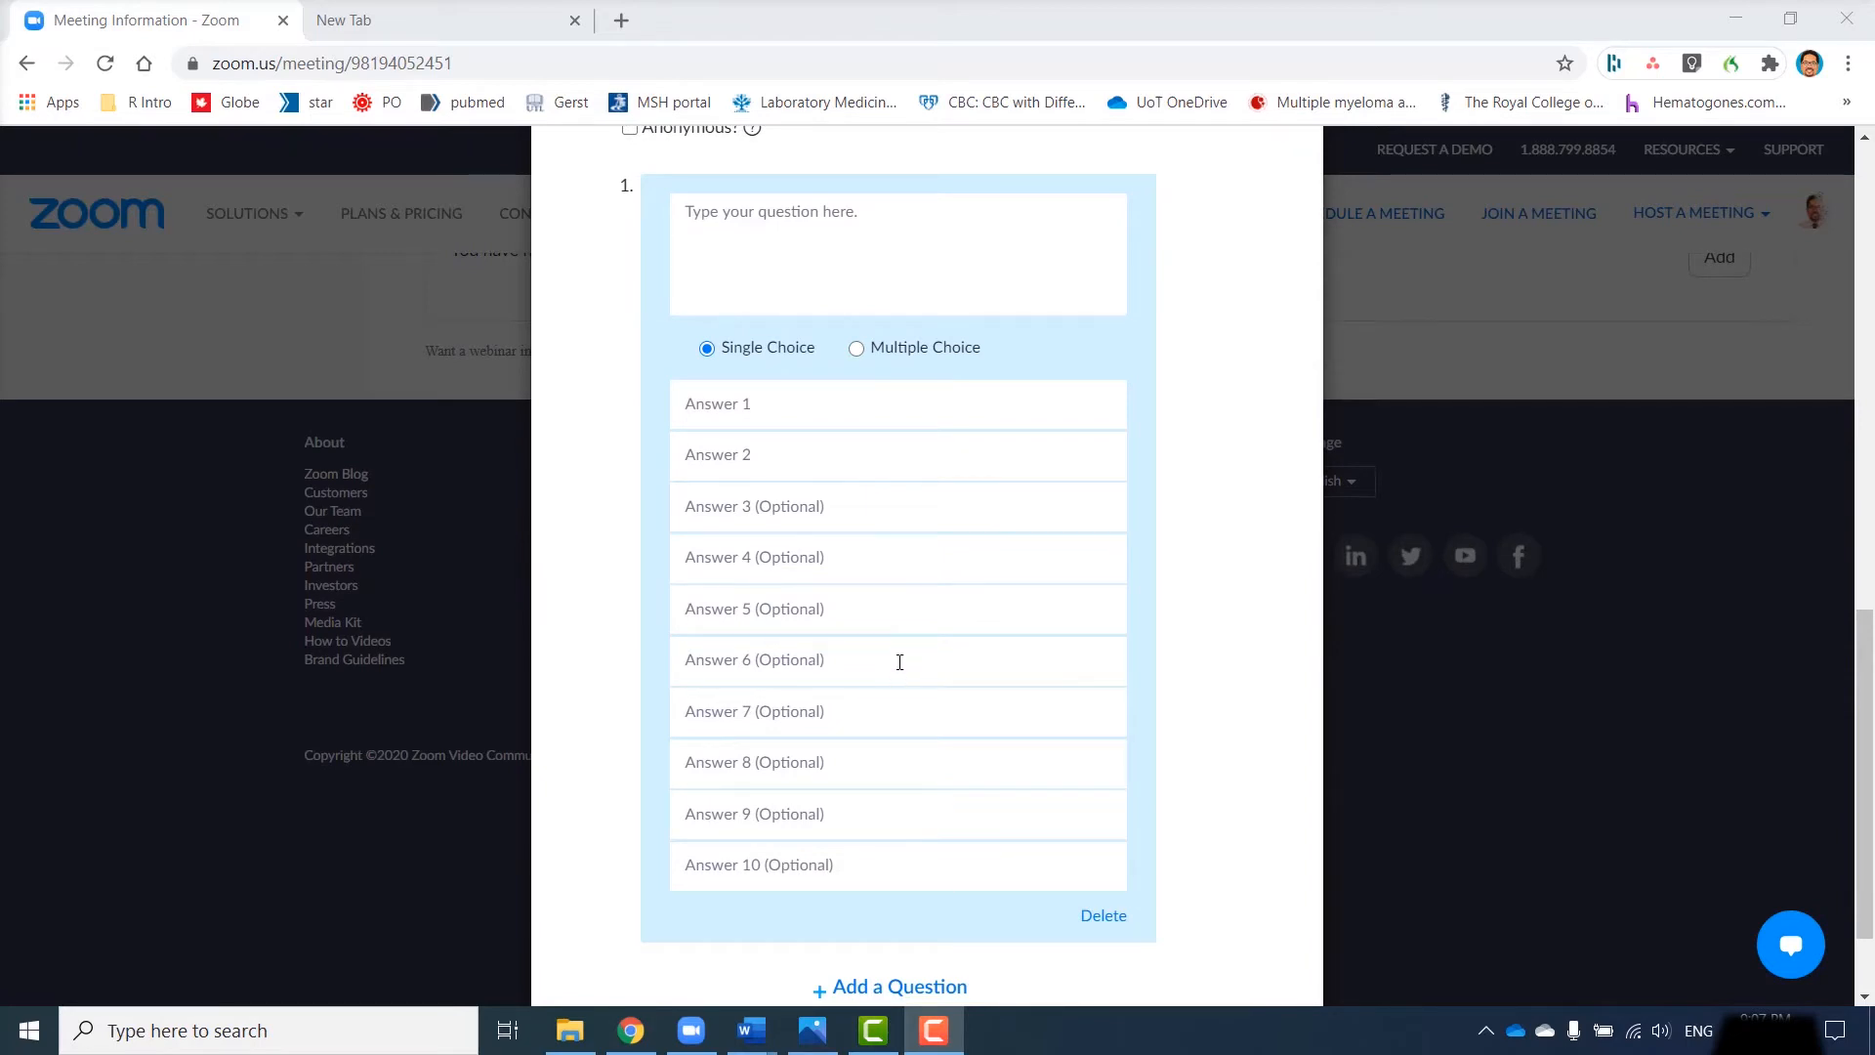
scroll(899, 662, "down", 1)
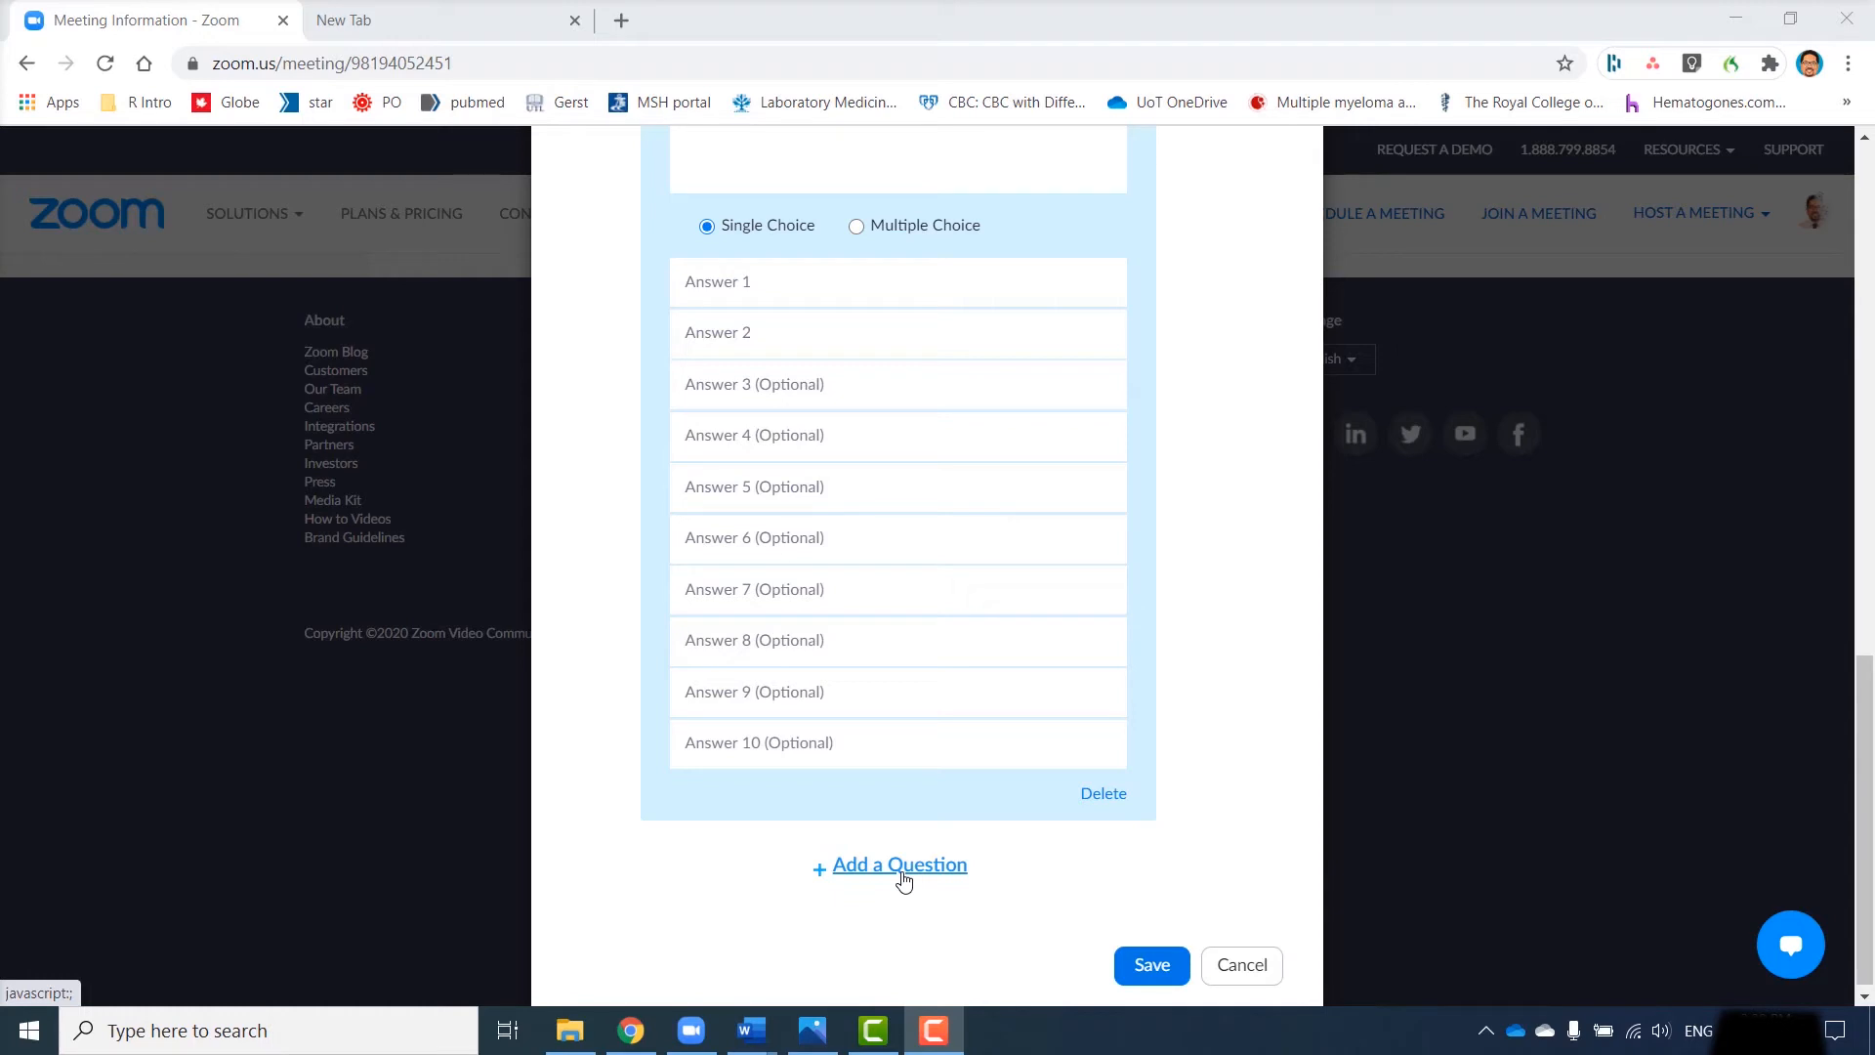
scroll(1214, 833, "up", 4)
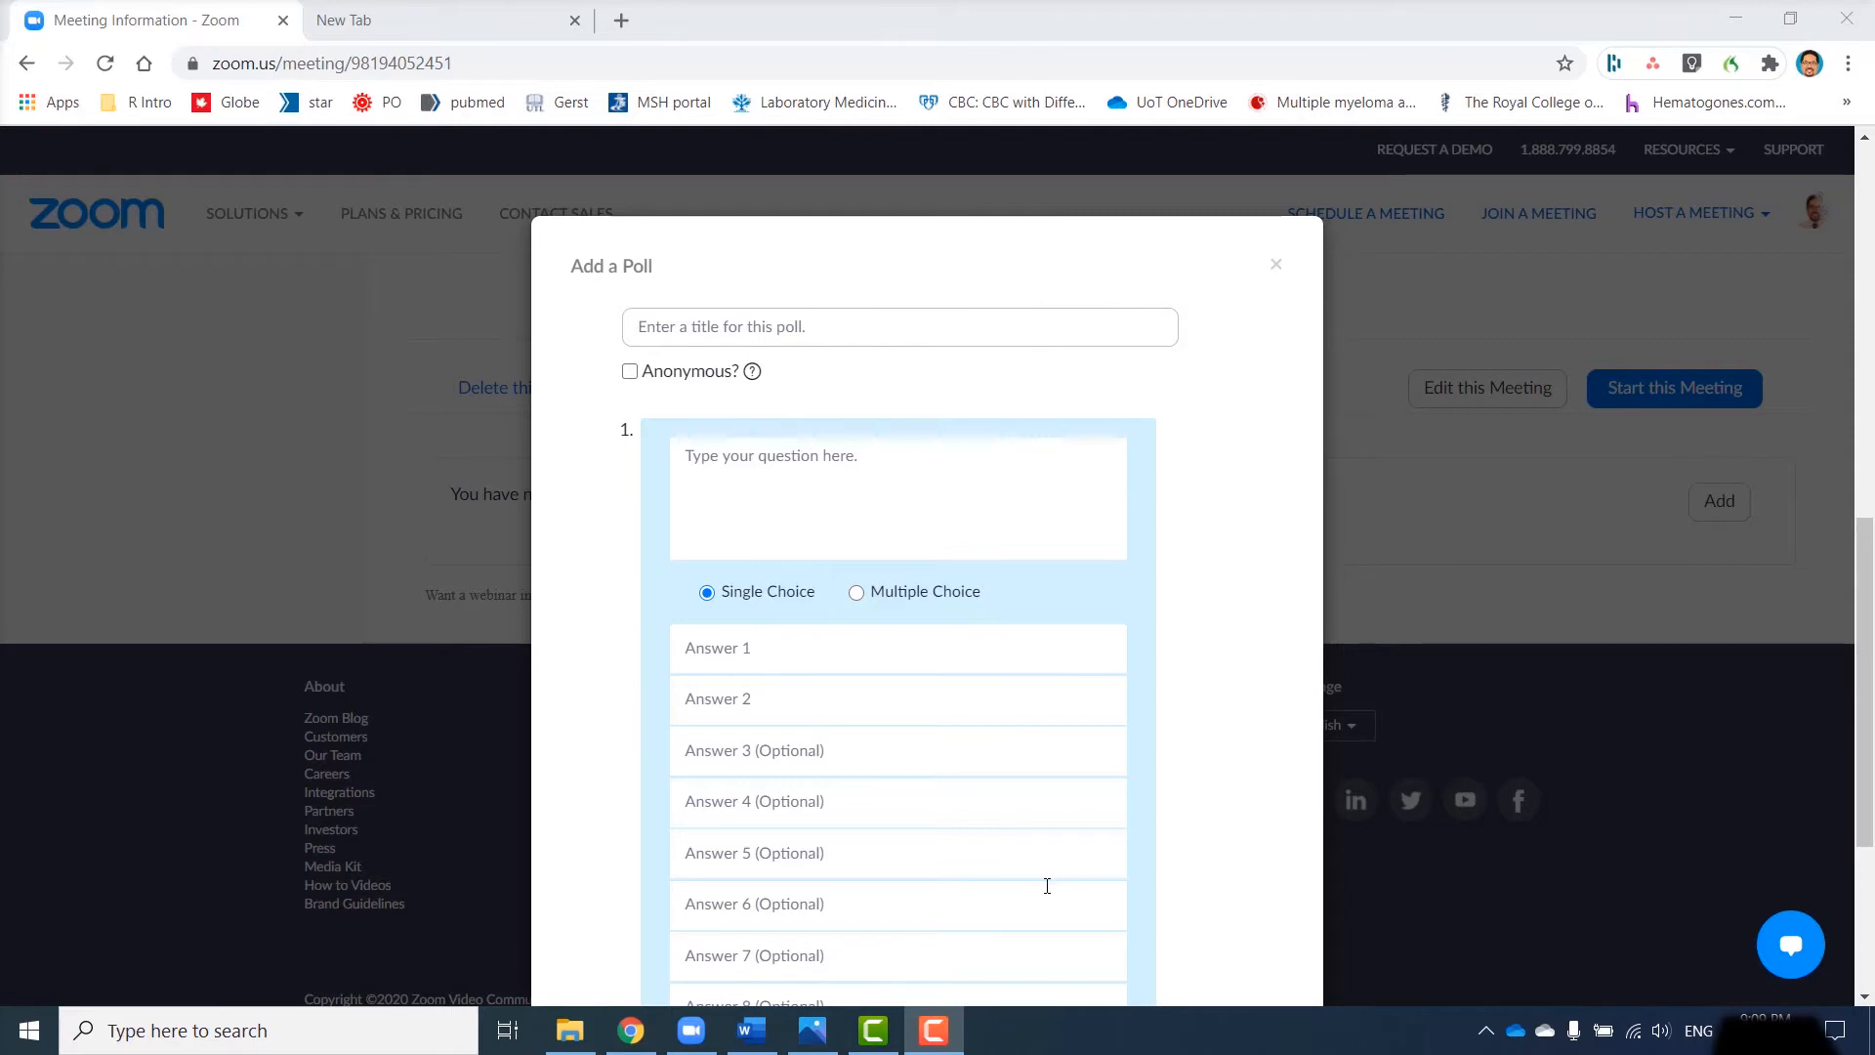
left_click(751, 1030)
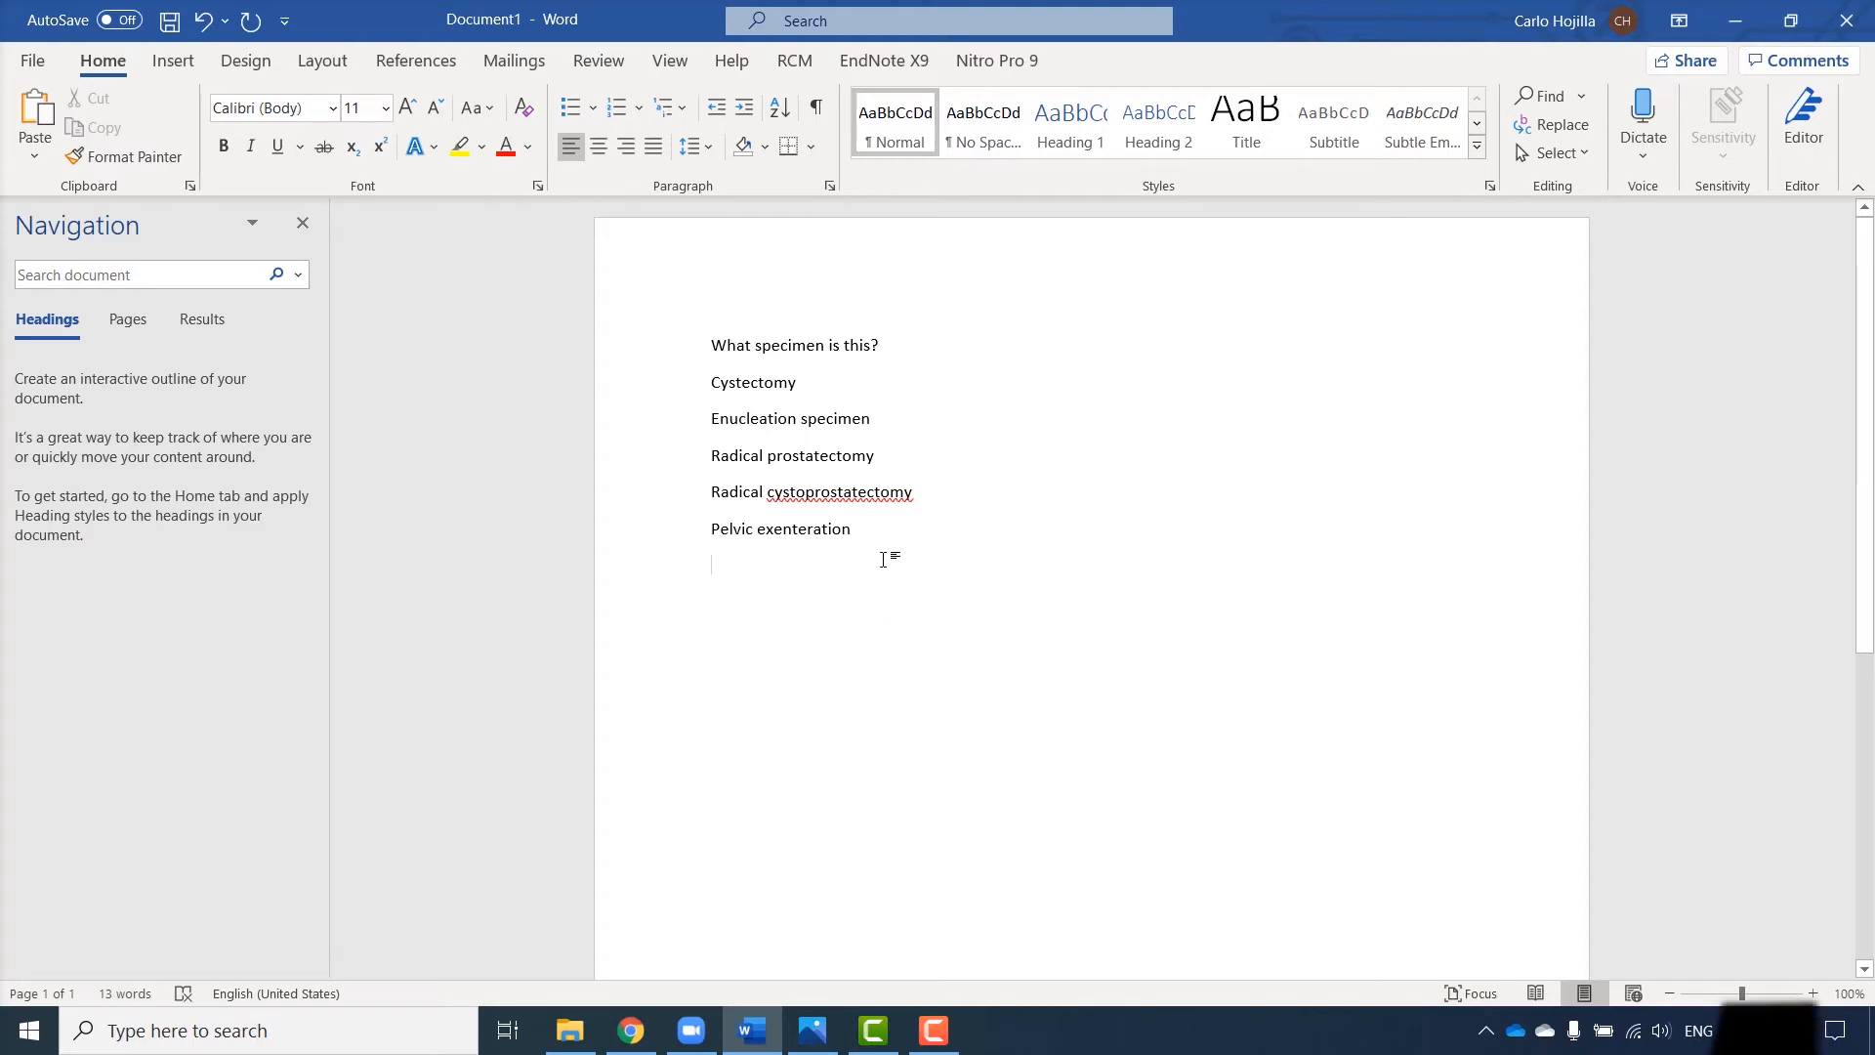
left_click(640, 347)
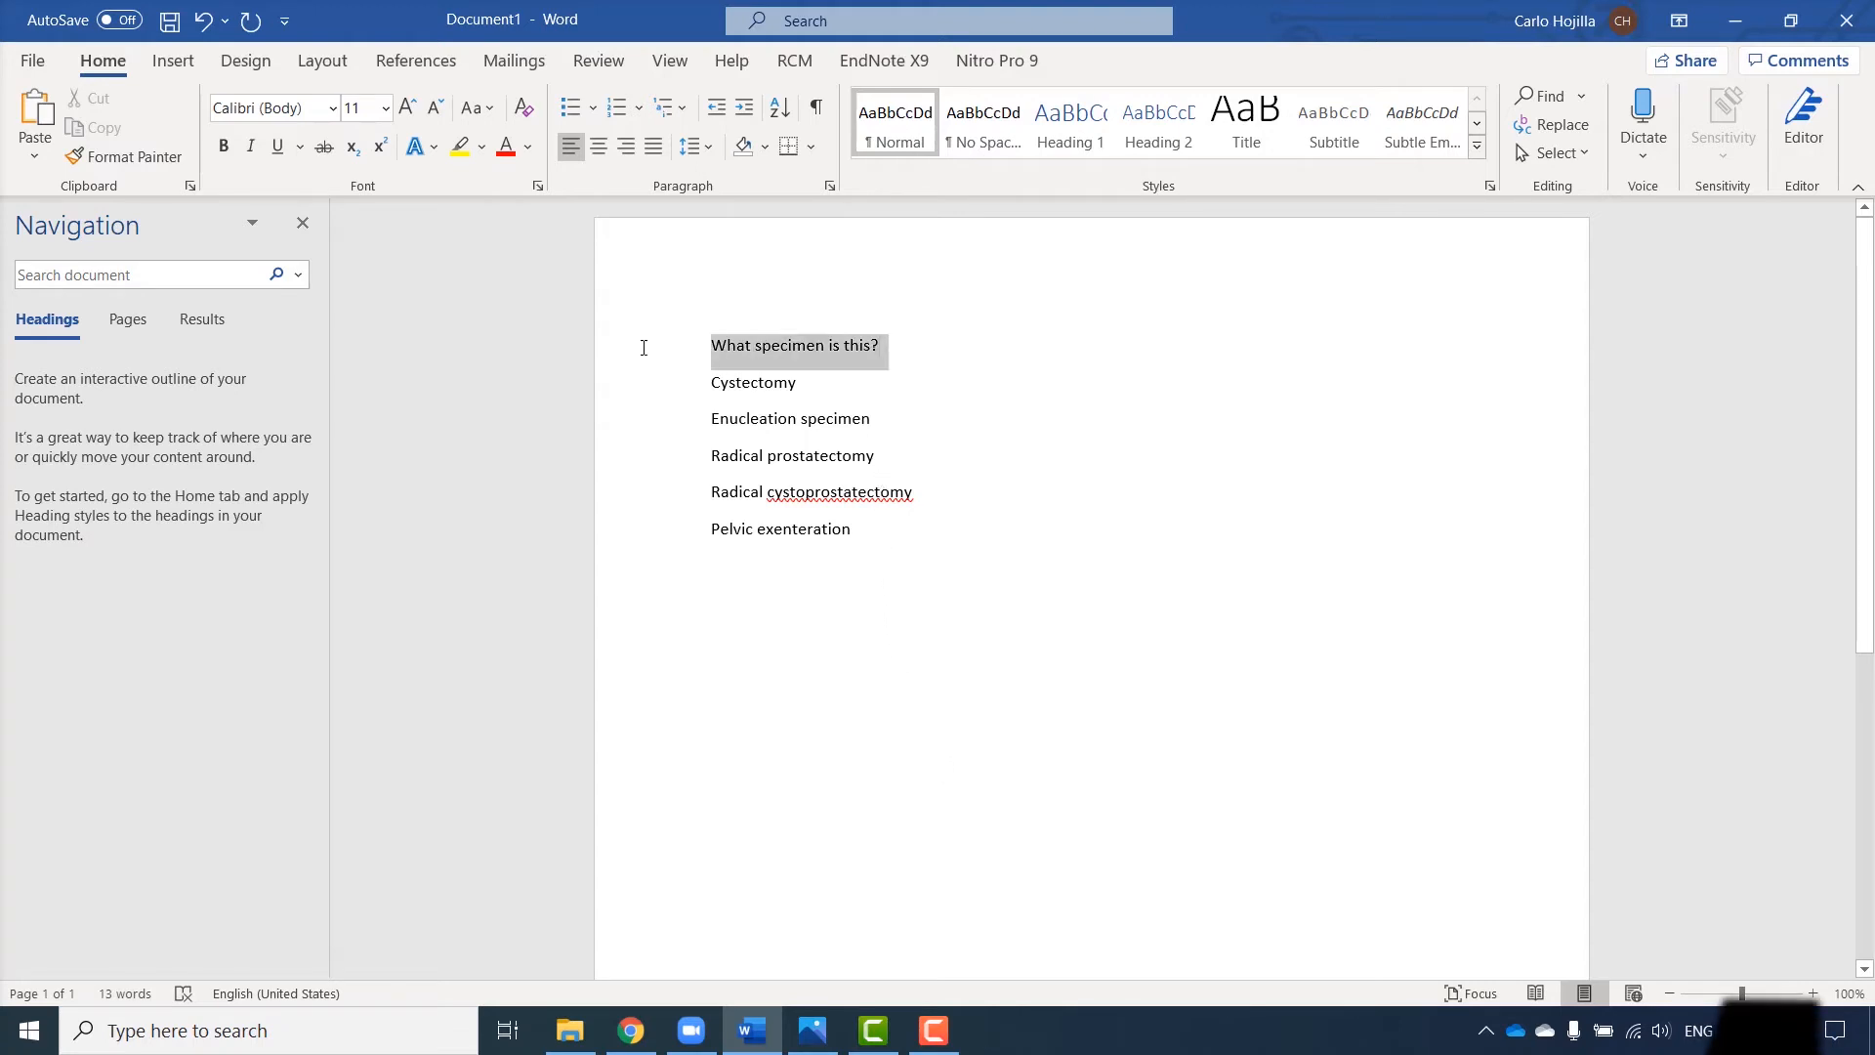
right_click(737, 343)
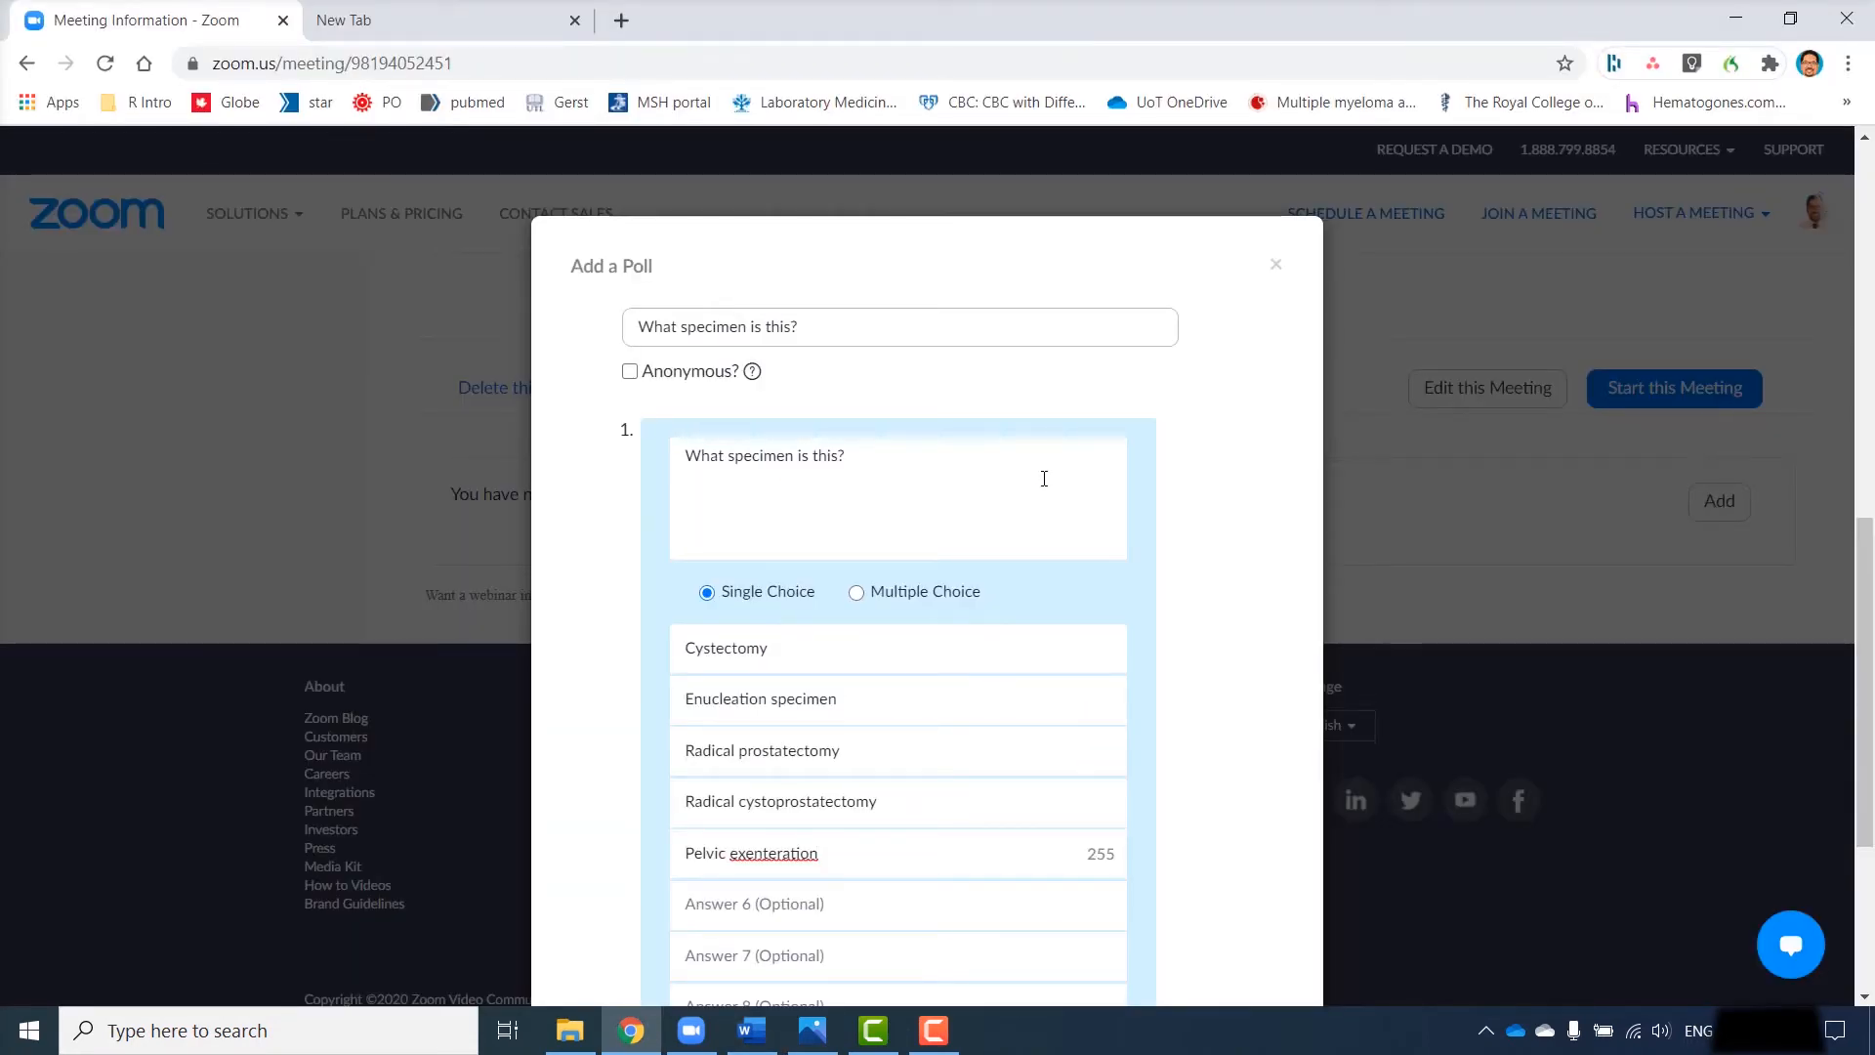
left_click(629, 372)
scroll(1157, 617, "down", 4)
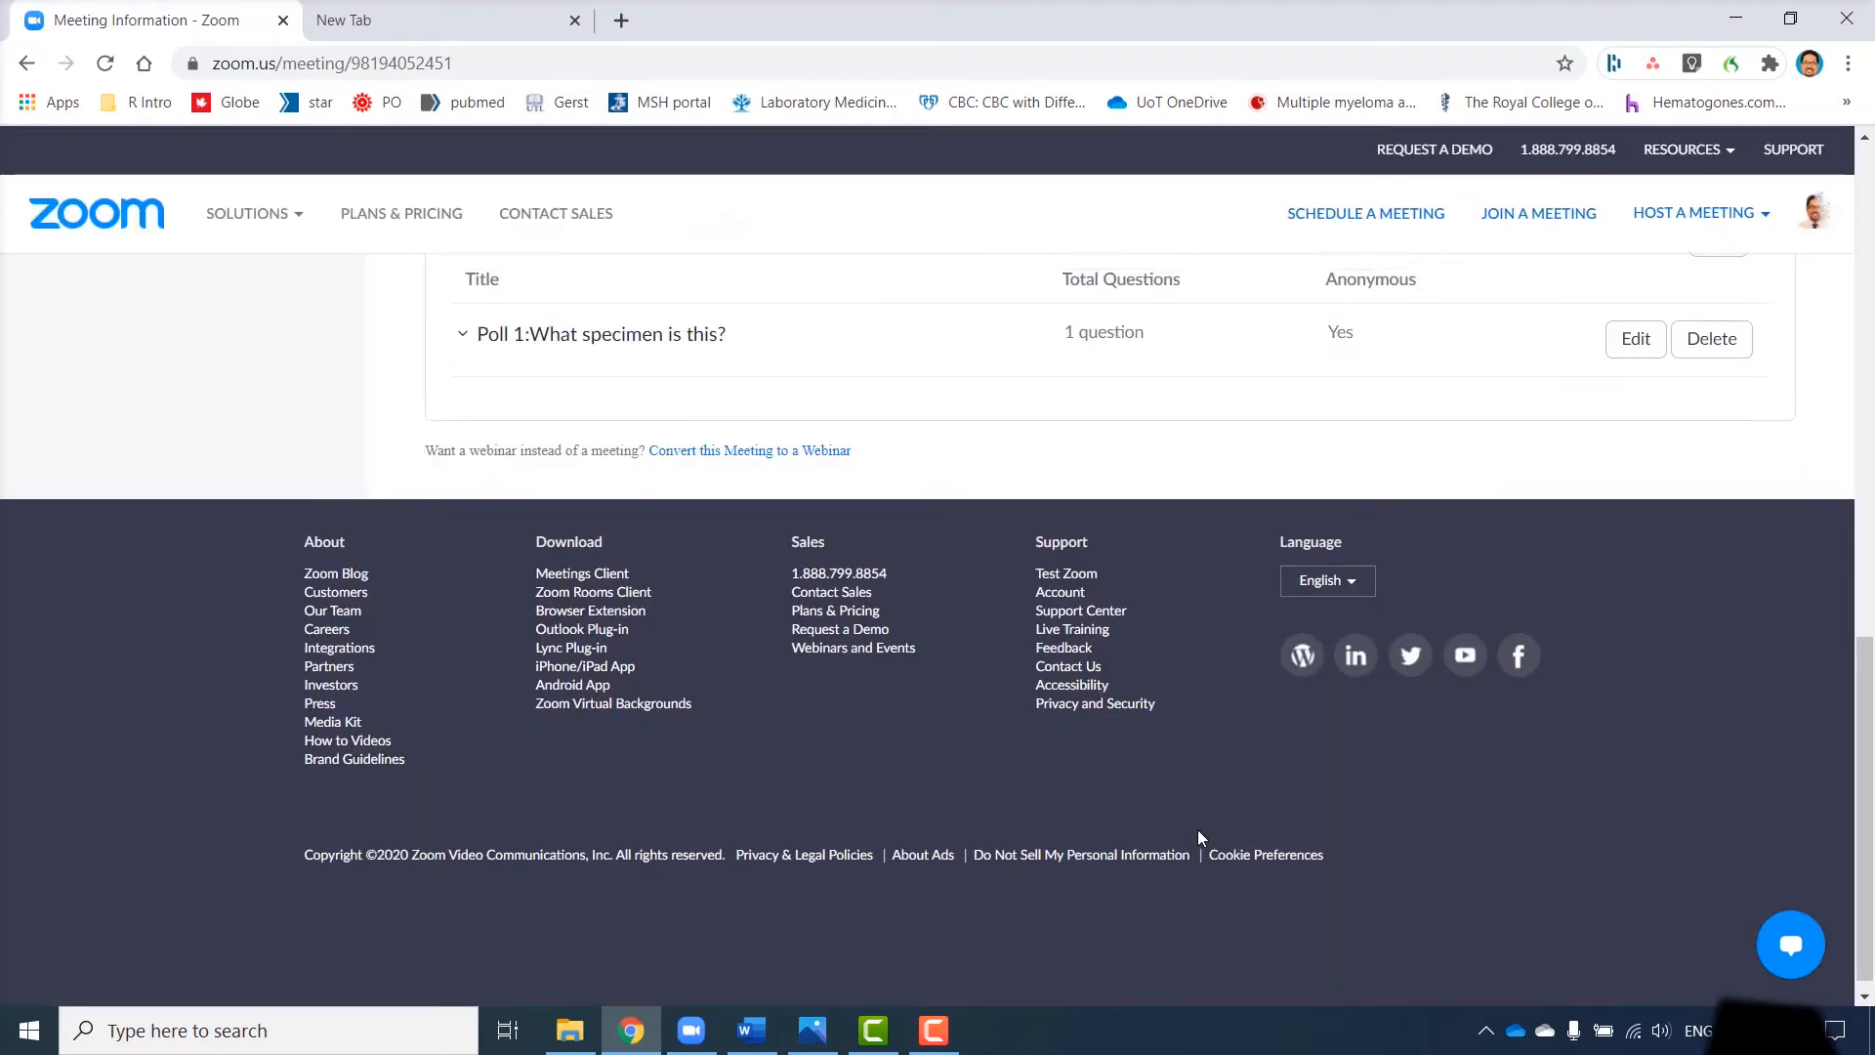
Check the question and answers of the saved specimen poll, and start adding another poll to the meeting.
scroll(1197, 838, "up", 4)
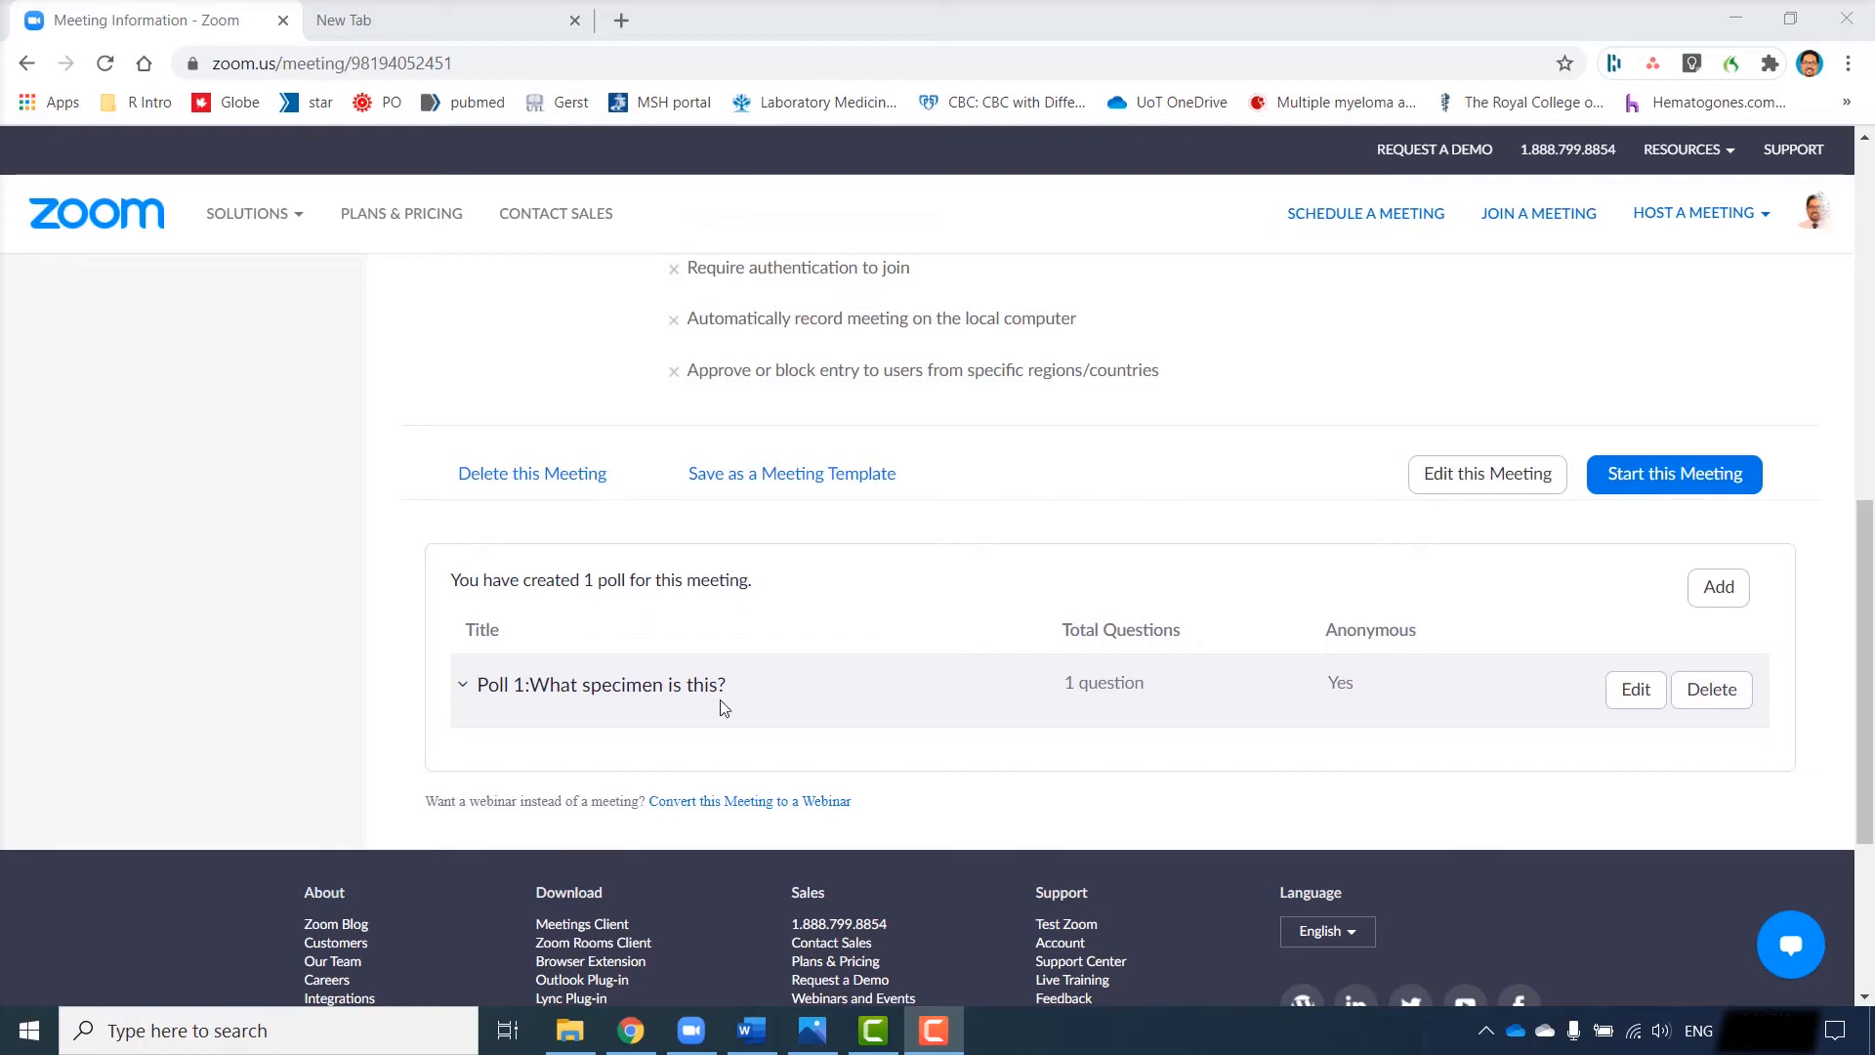
left_click(464, 685)
scroll(784, 786, "down", 3)
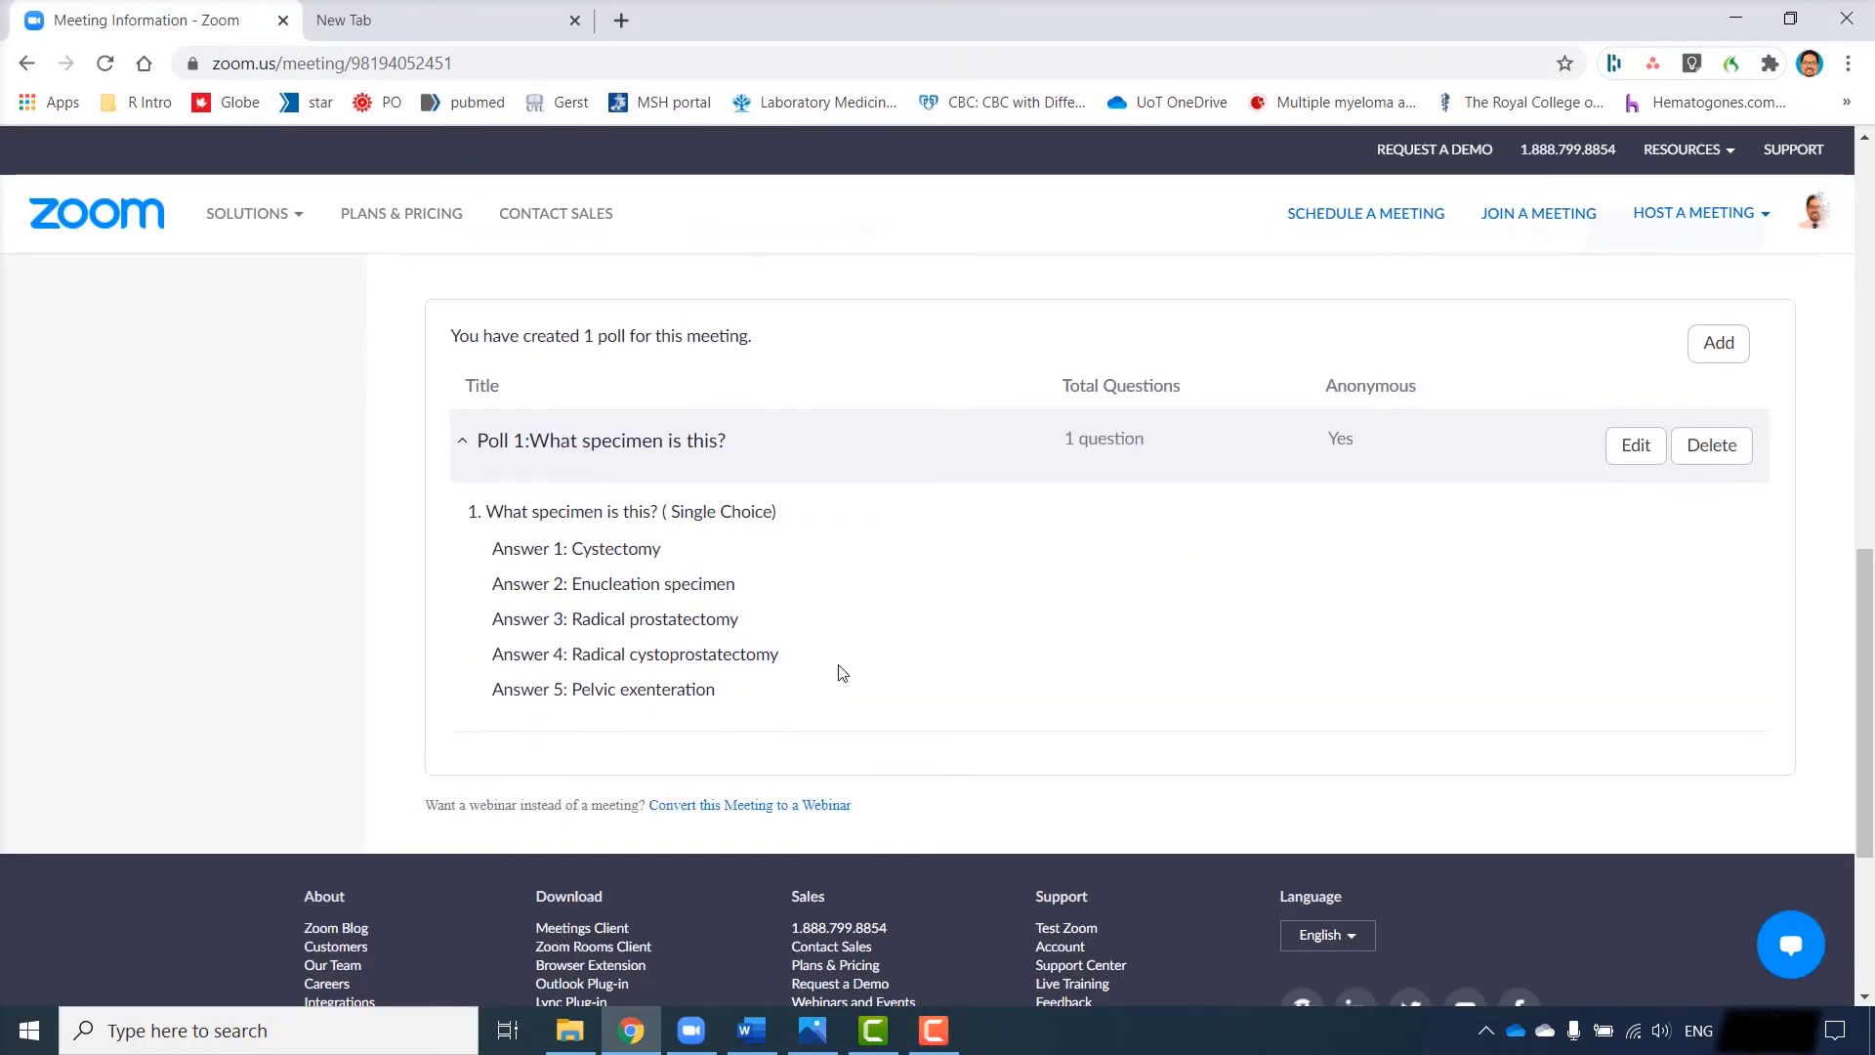
scroll(913, 619, "up", 1)
left_click(463, 565)
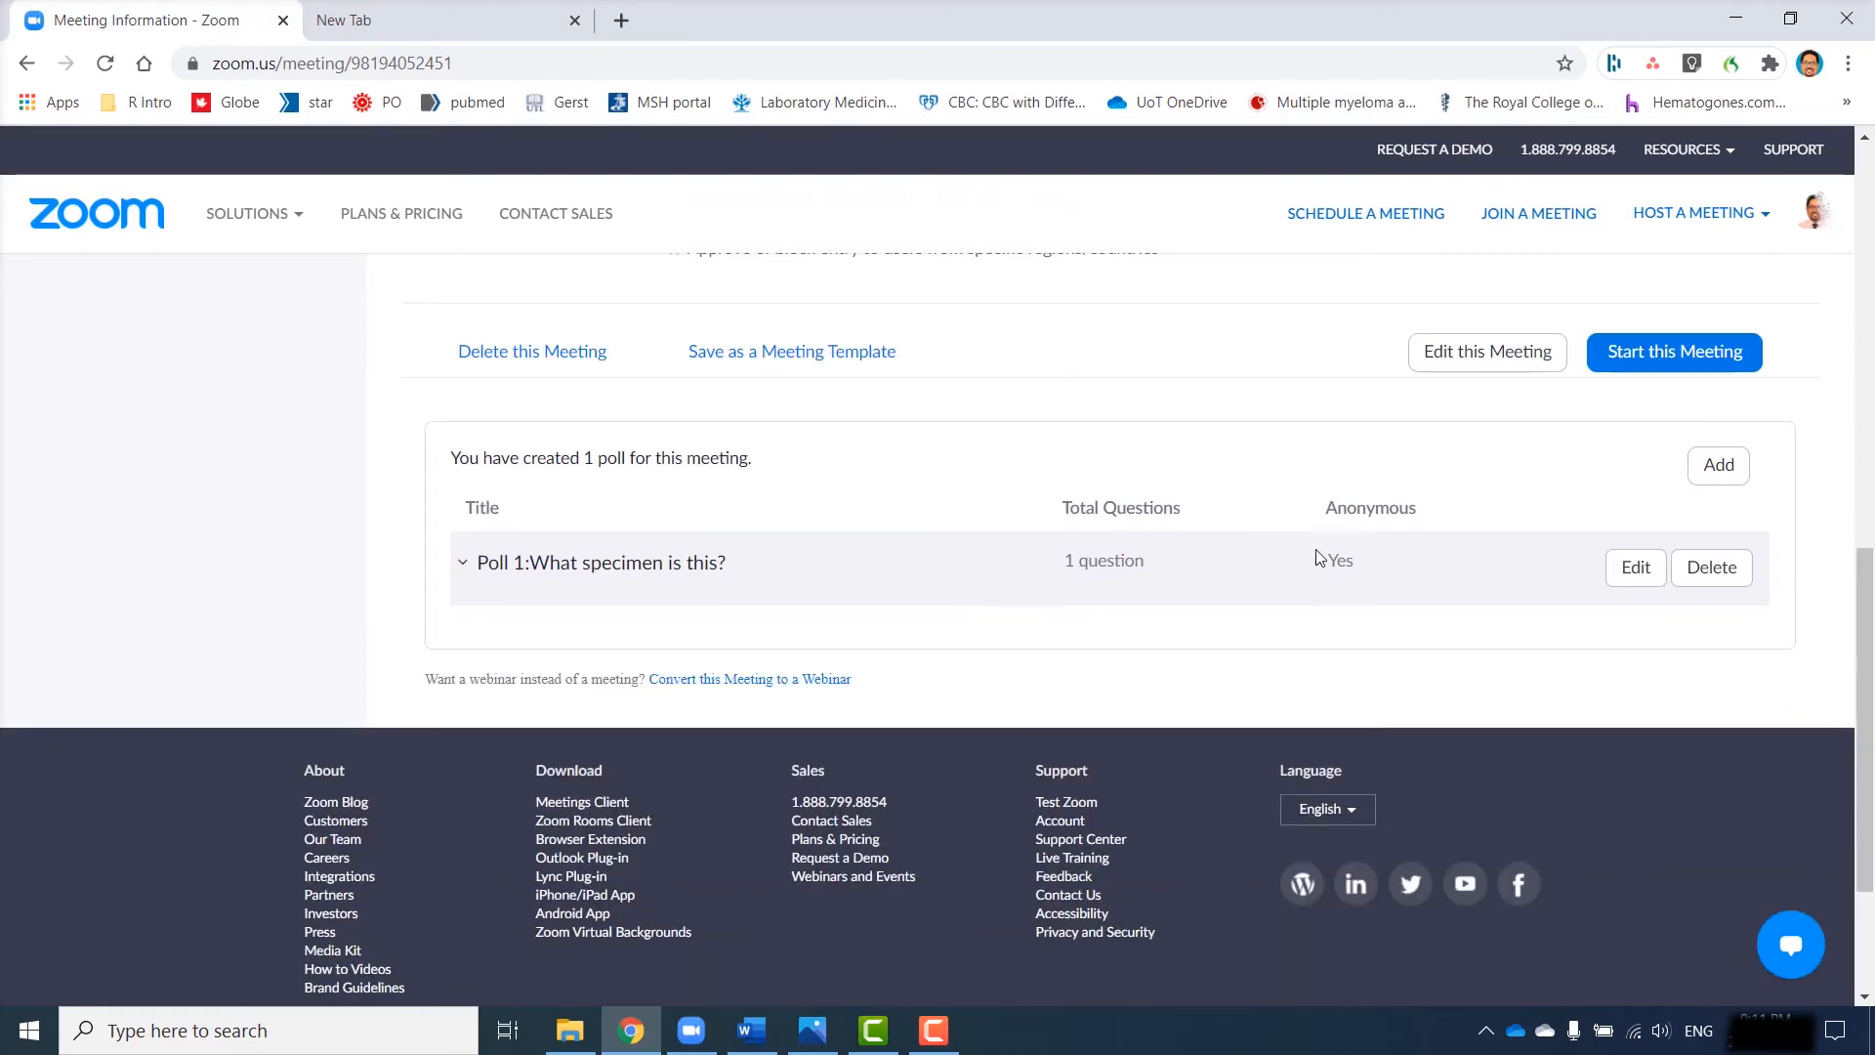
left_click(1719, 466)
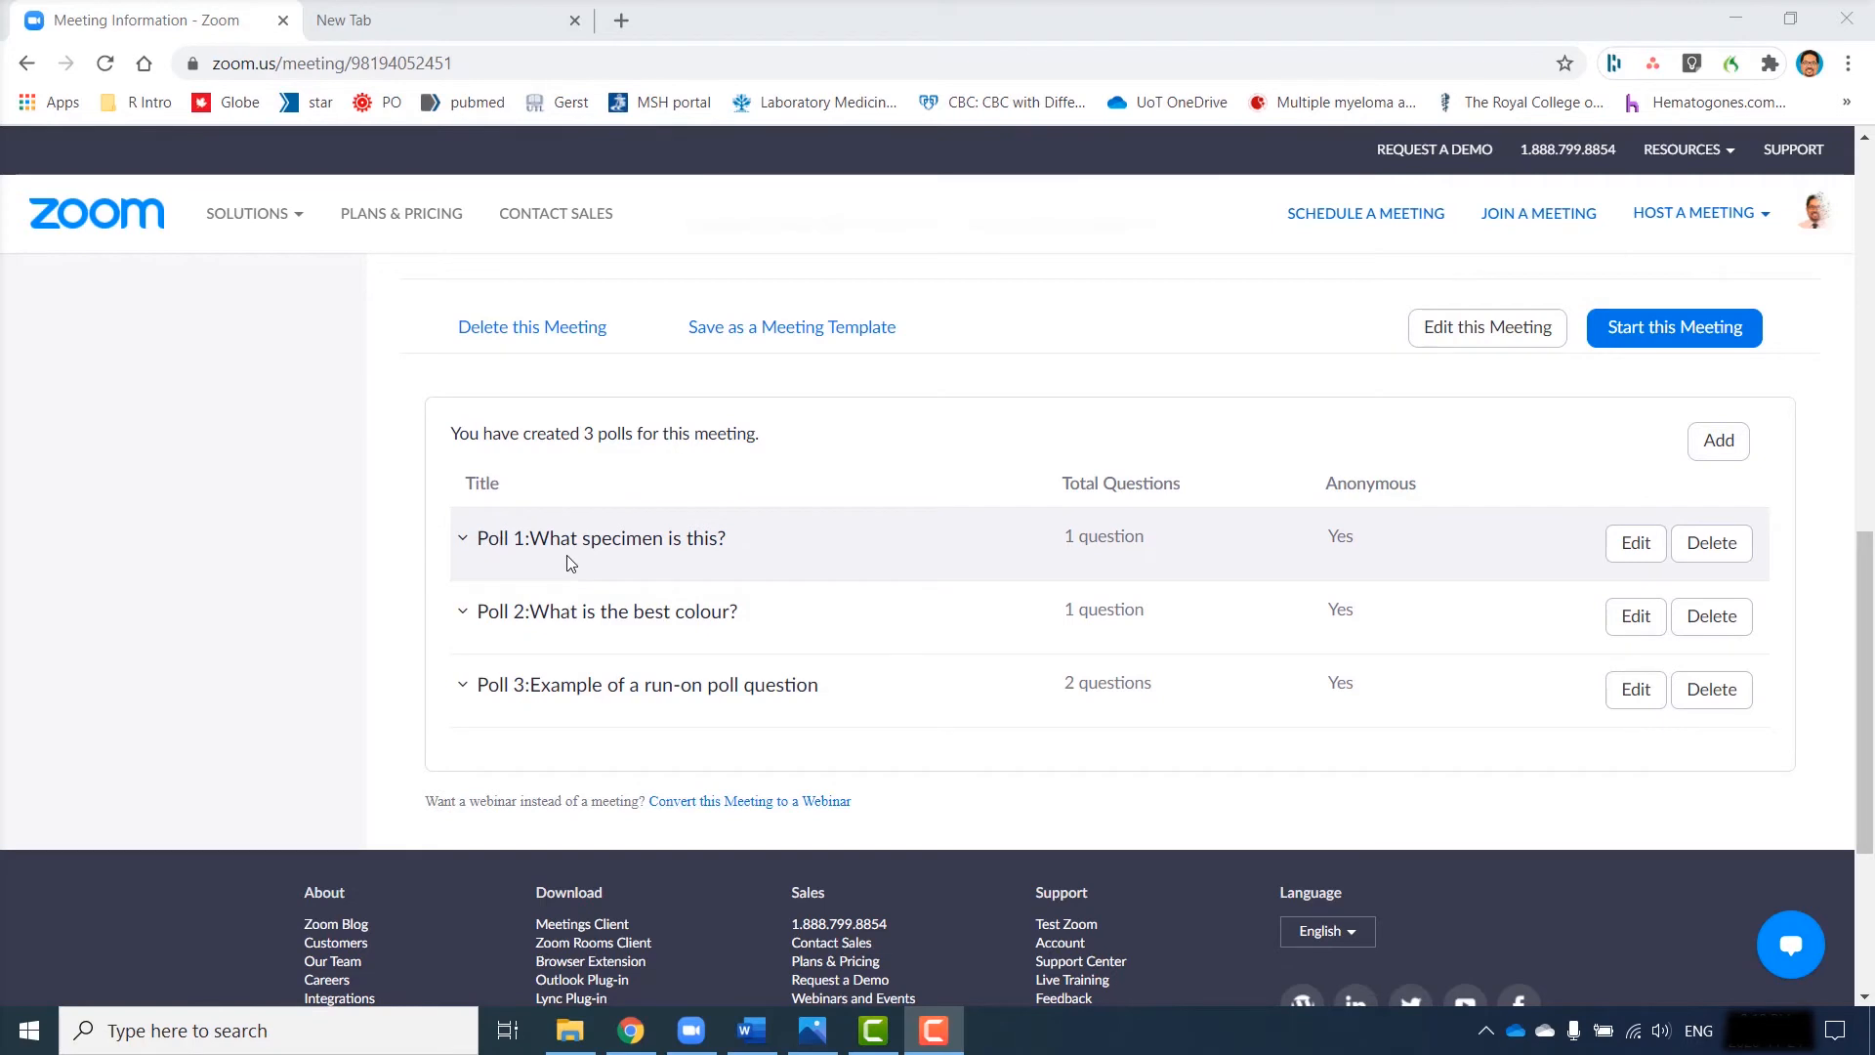
Review the questions and answers of the polls "What is the best colour?" and "Example of a run-on poll question".
left_click(467, 613)
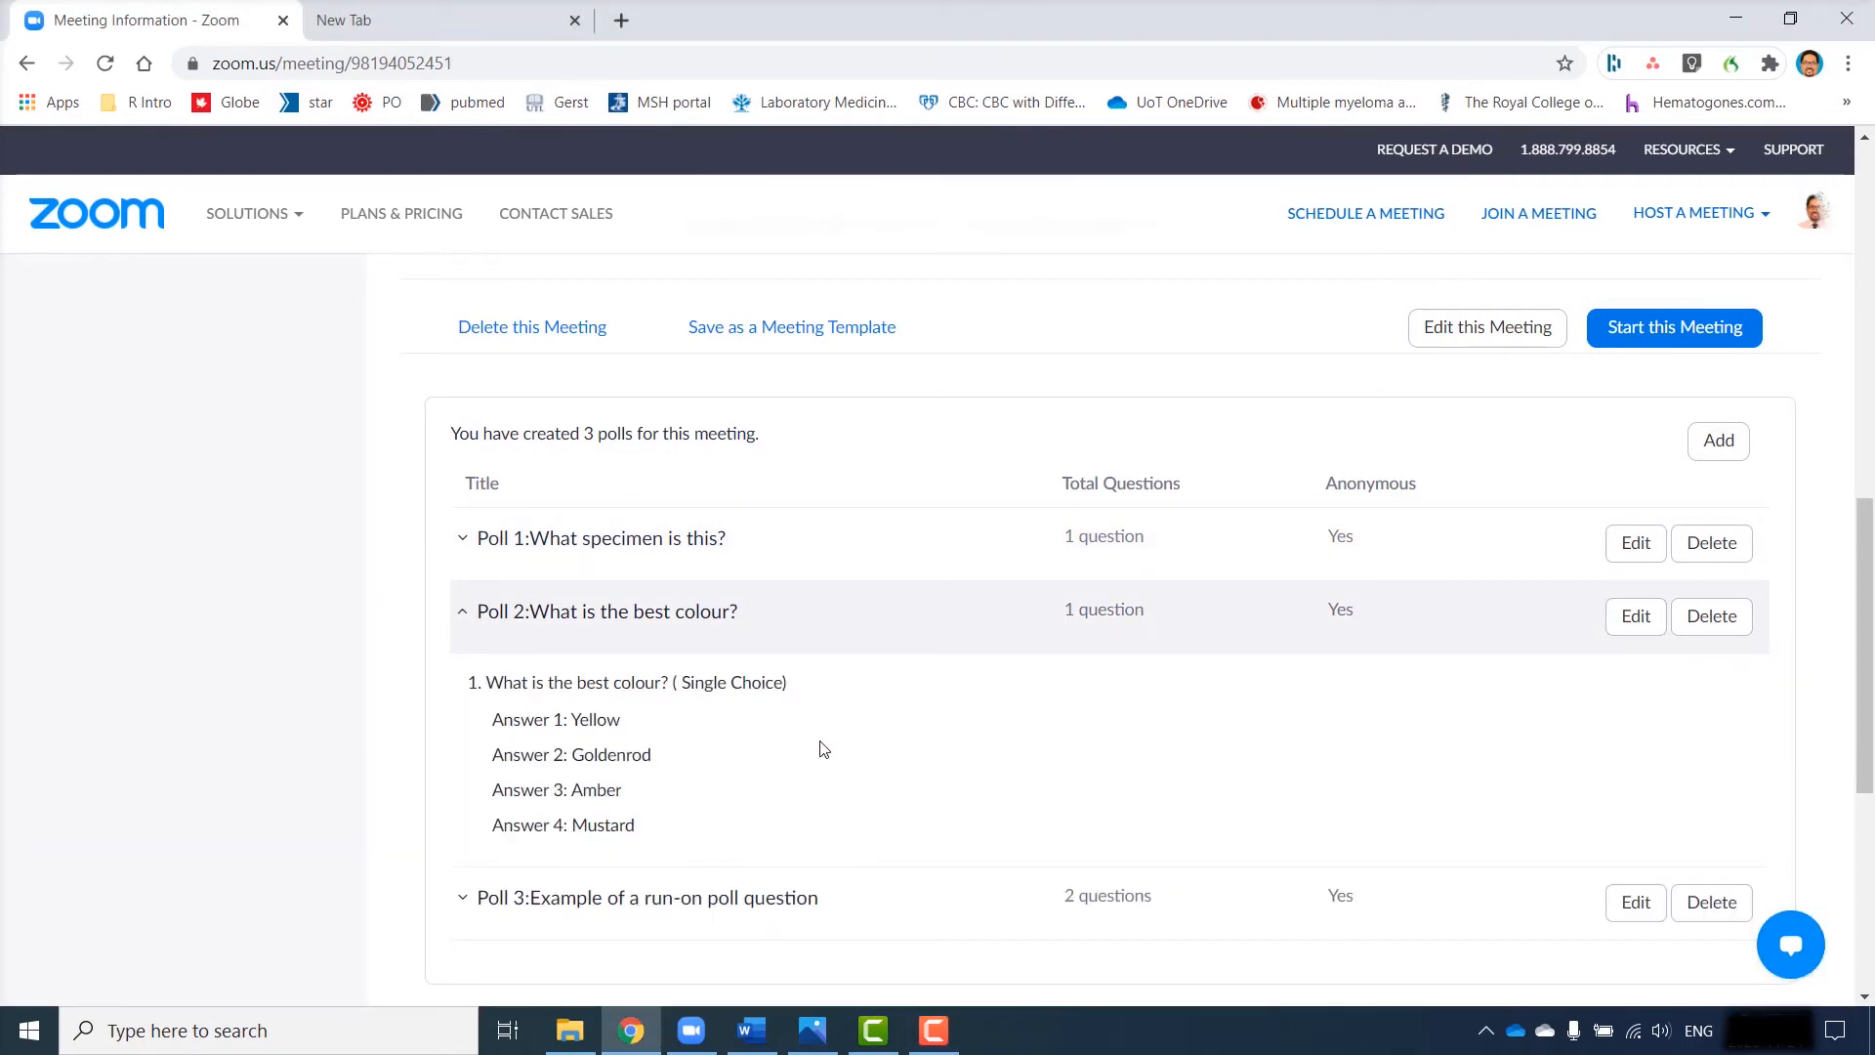
left_click(474, 616)
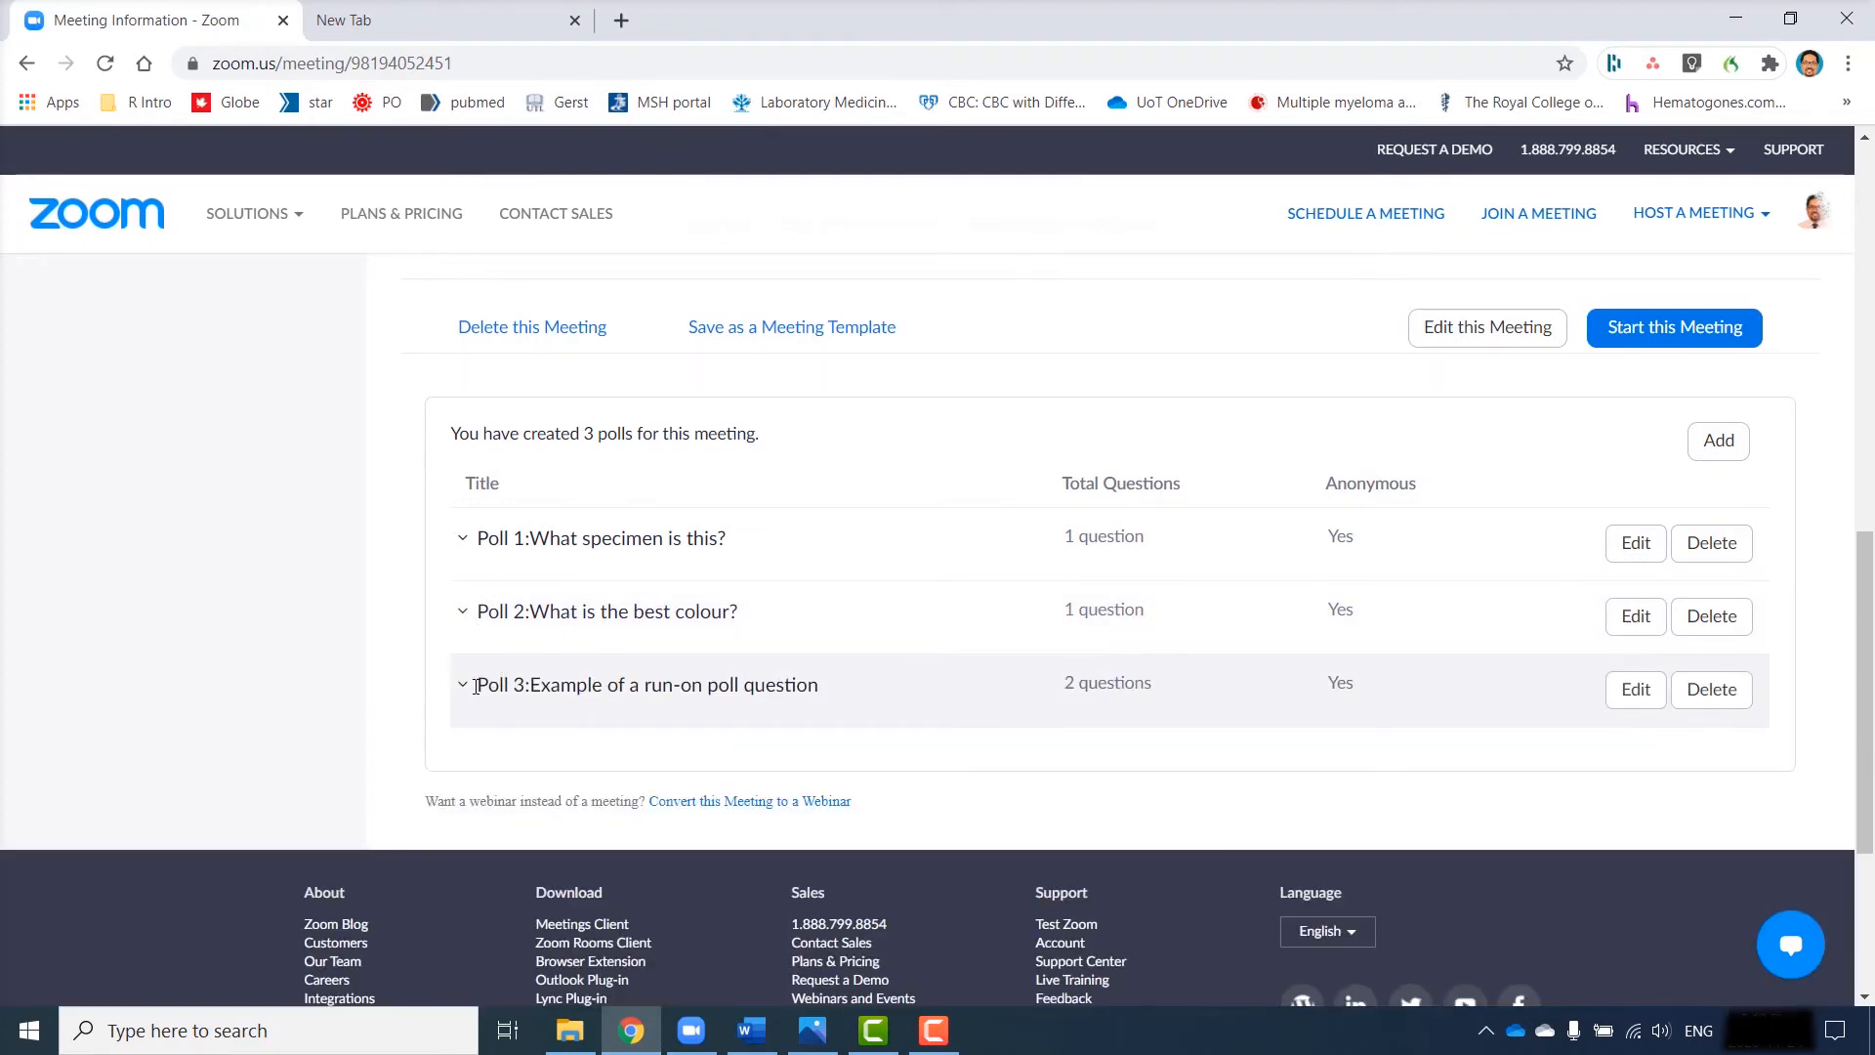
left_click(470, 686)
scroll(557, 723, "down", 2)
scroll(763, 747, "down", 2)
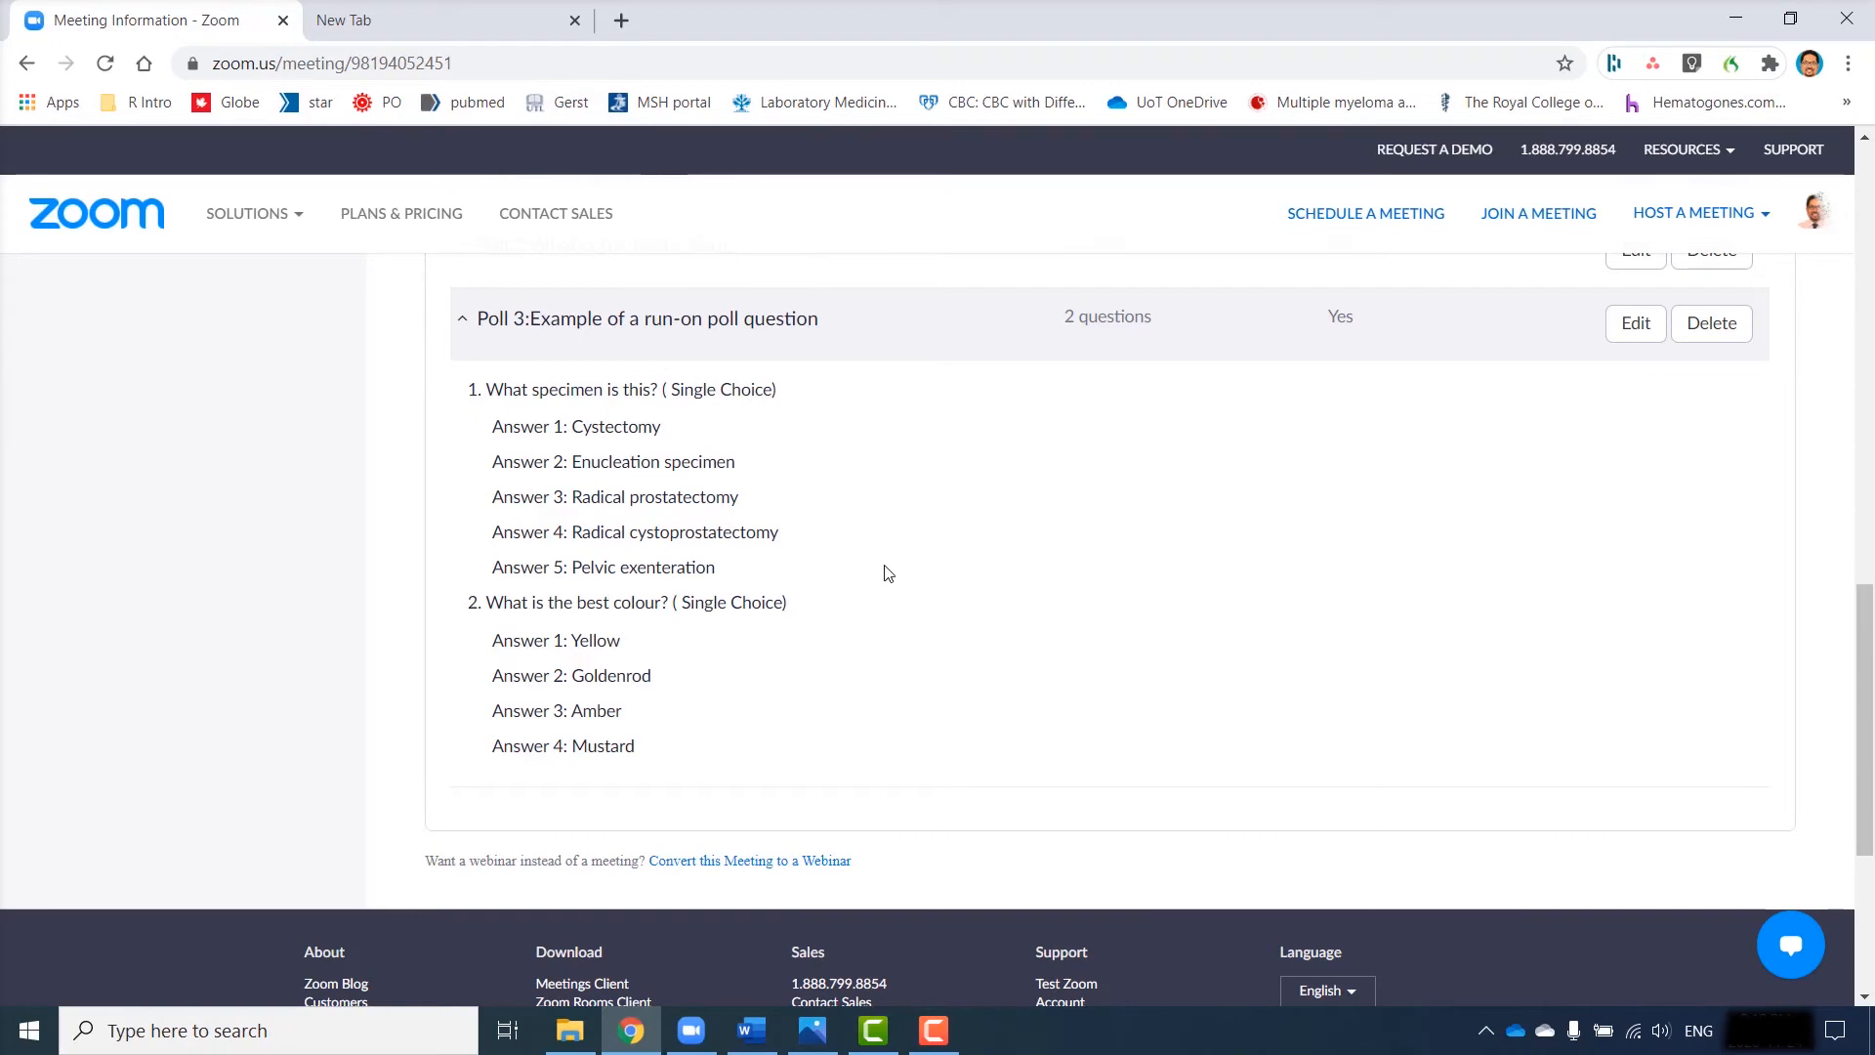
Open the poll "Example of a run-on poll question" for editing and inspect both of its questions.
left_click(1629, 324)
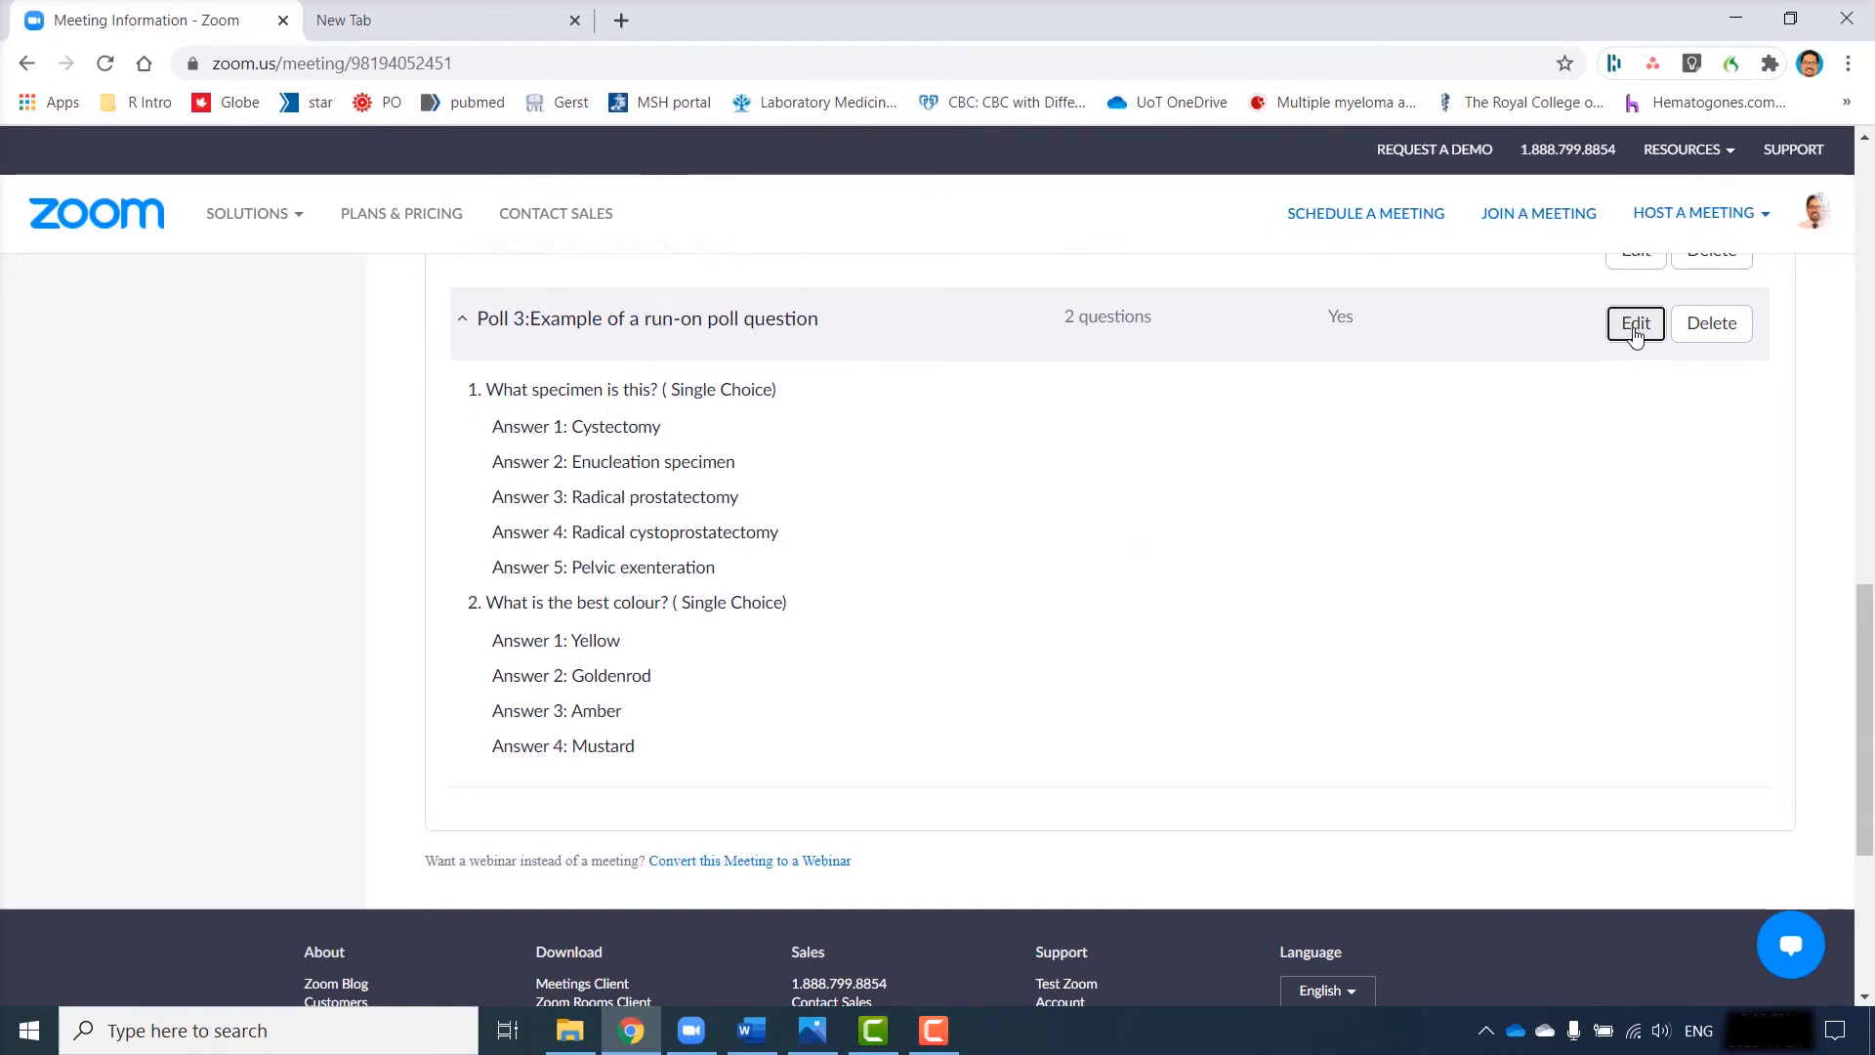
scroll(1184, 559, "down", 4)
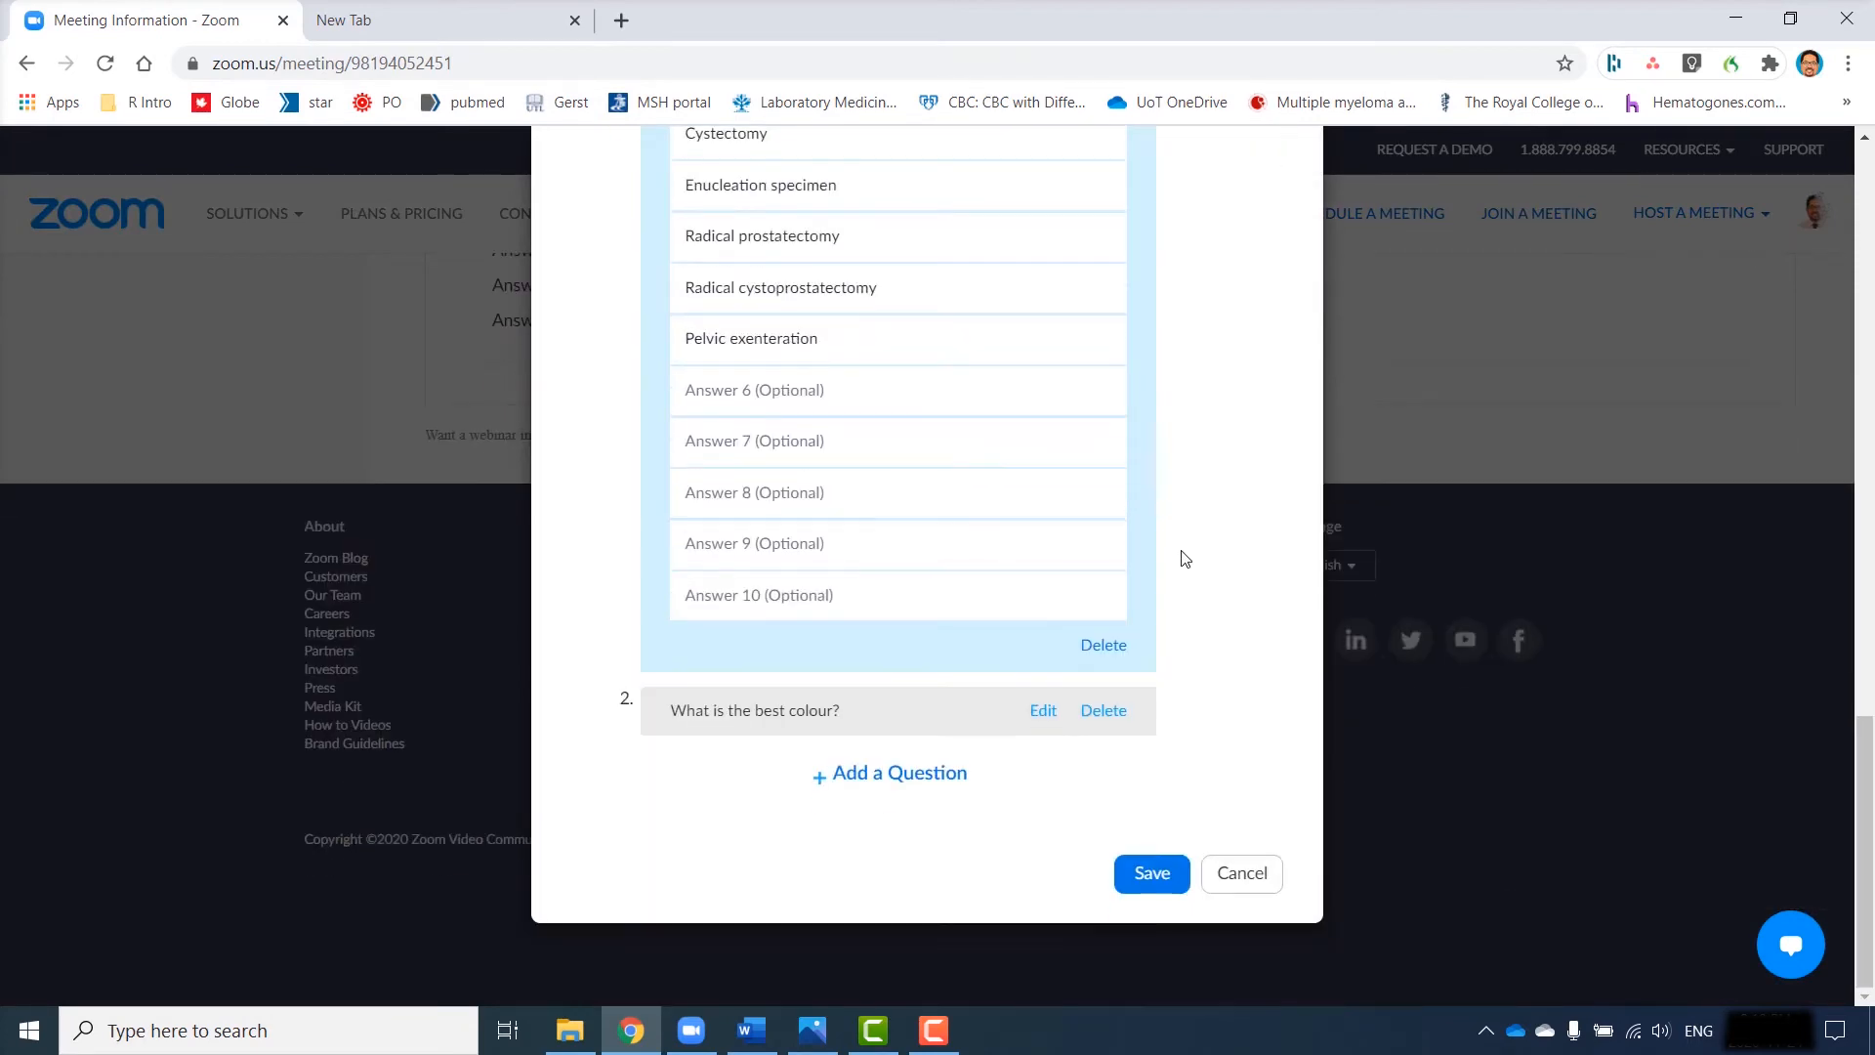
scroll(1184, 559, "up", 4)
scroll(884, 391, "down", 1)
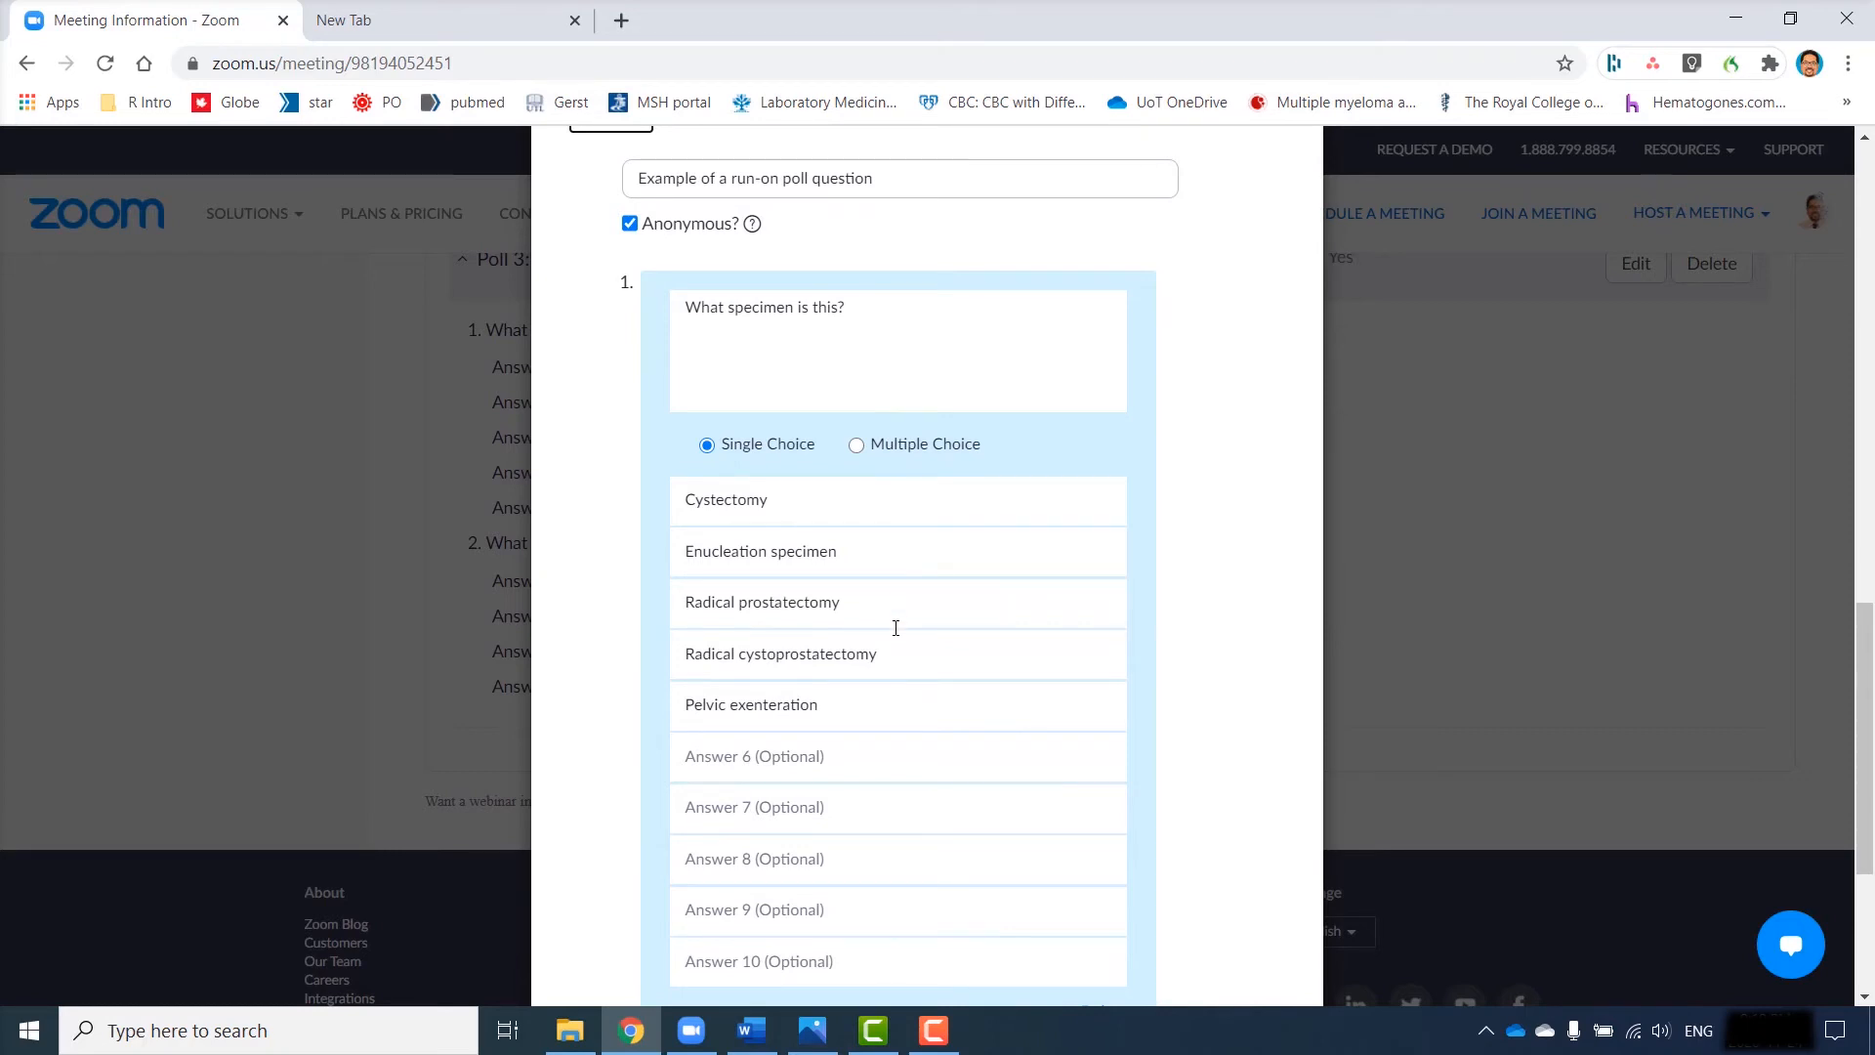
scroll(878, 667, "down", 3)
left_click(894, 703)
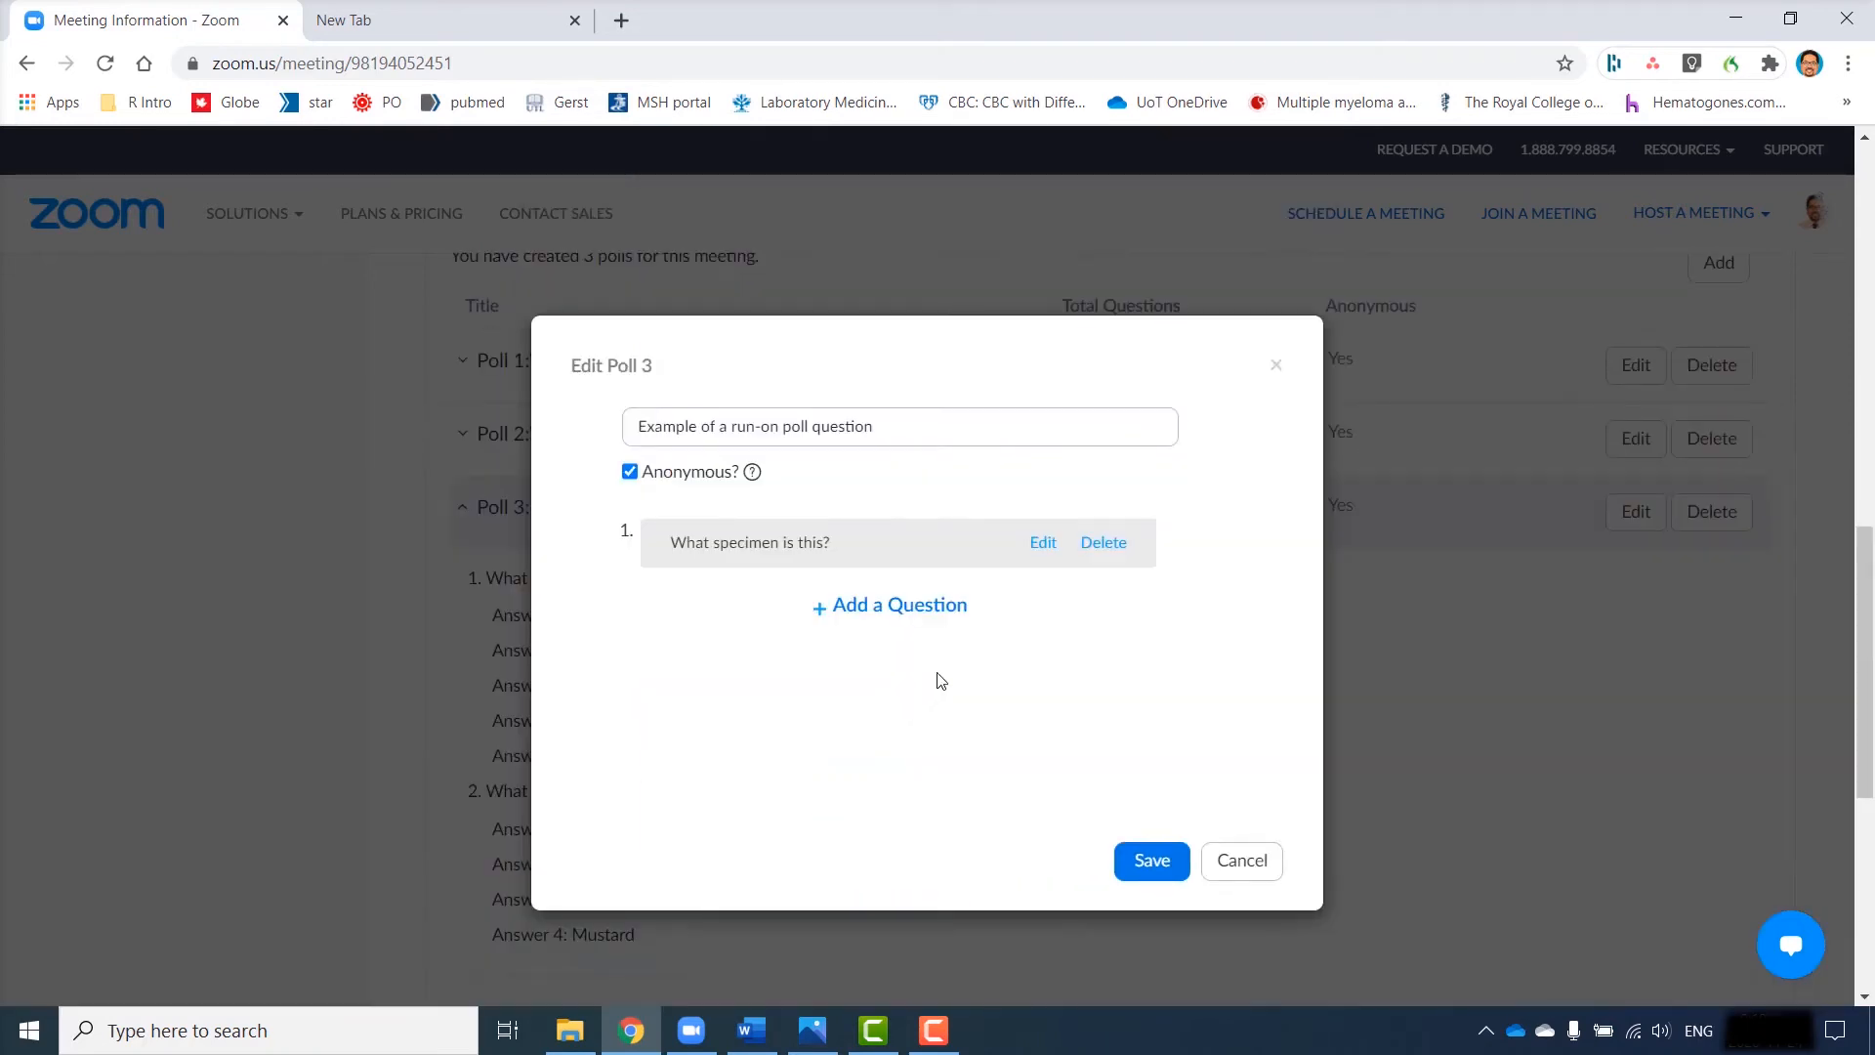
scroll(964, 623, "down", 3)
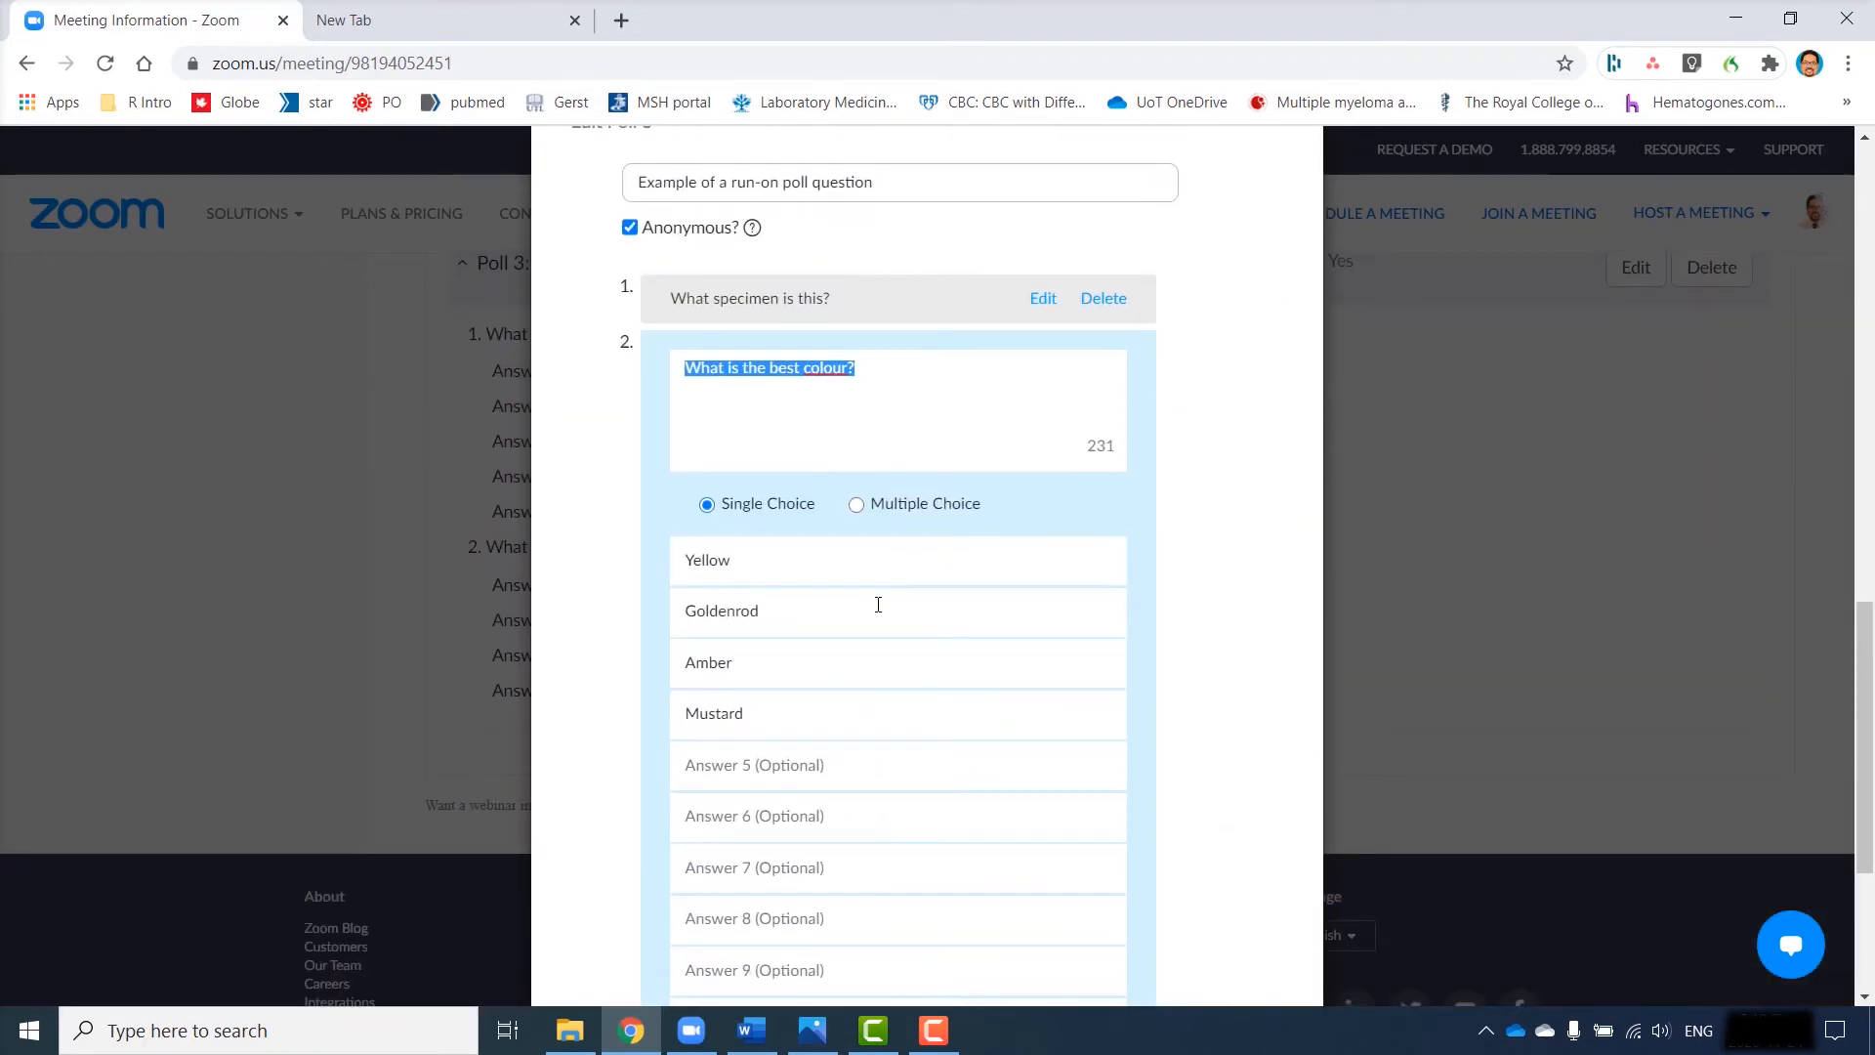
scroll(882, 598, "down", 2)
scroll(853, 652, "down", 3)
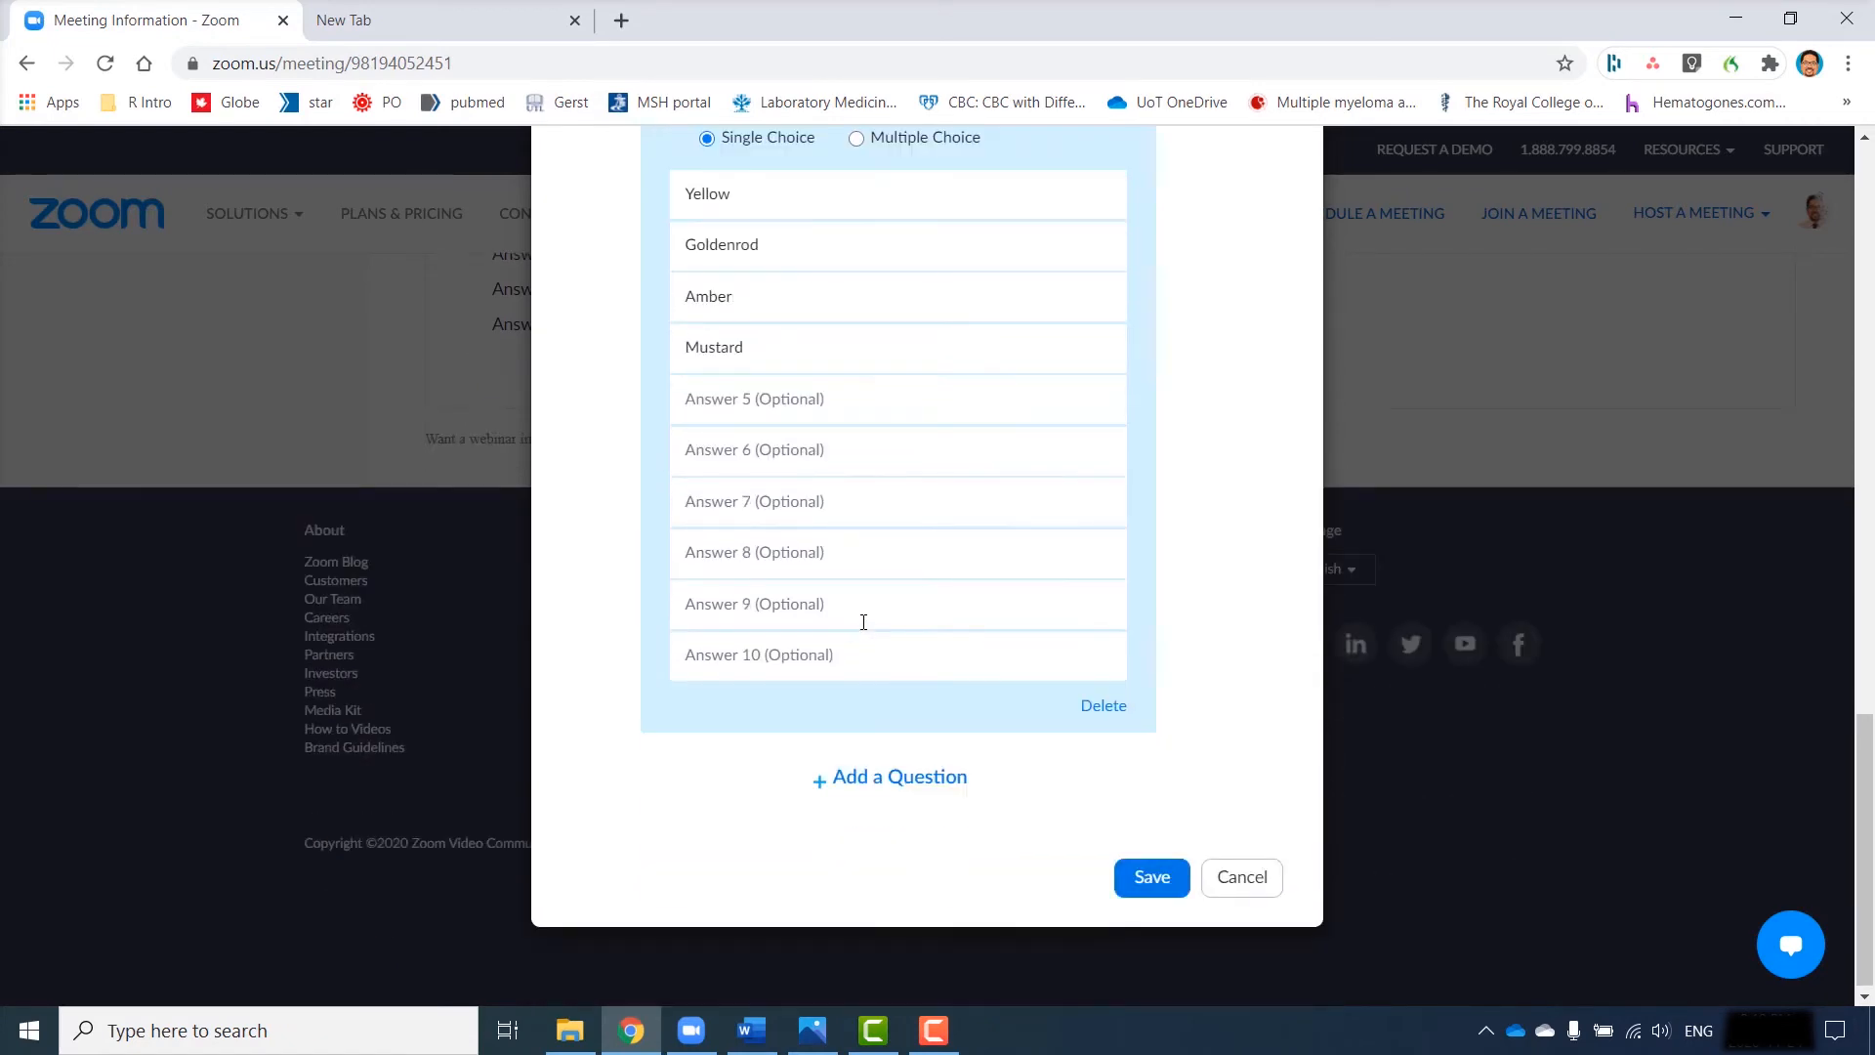
Add a blank third question to the run-on poll, delete it again and save the poll.
left_click(878, 778)
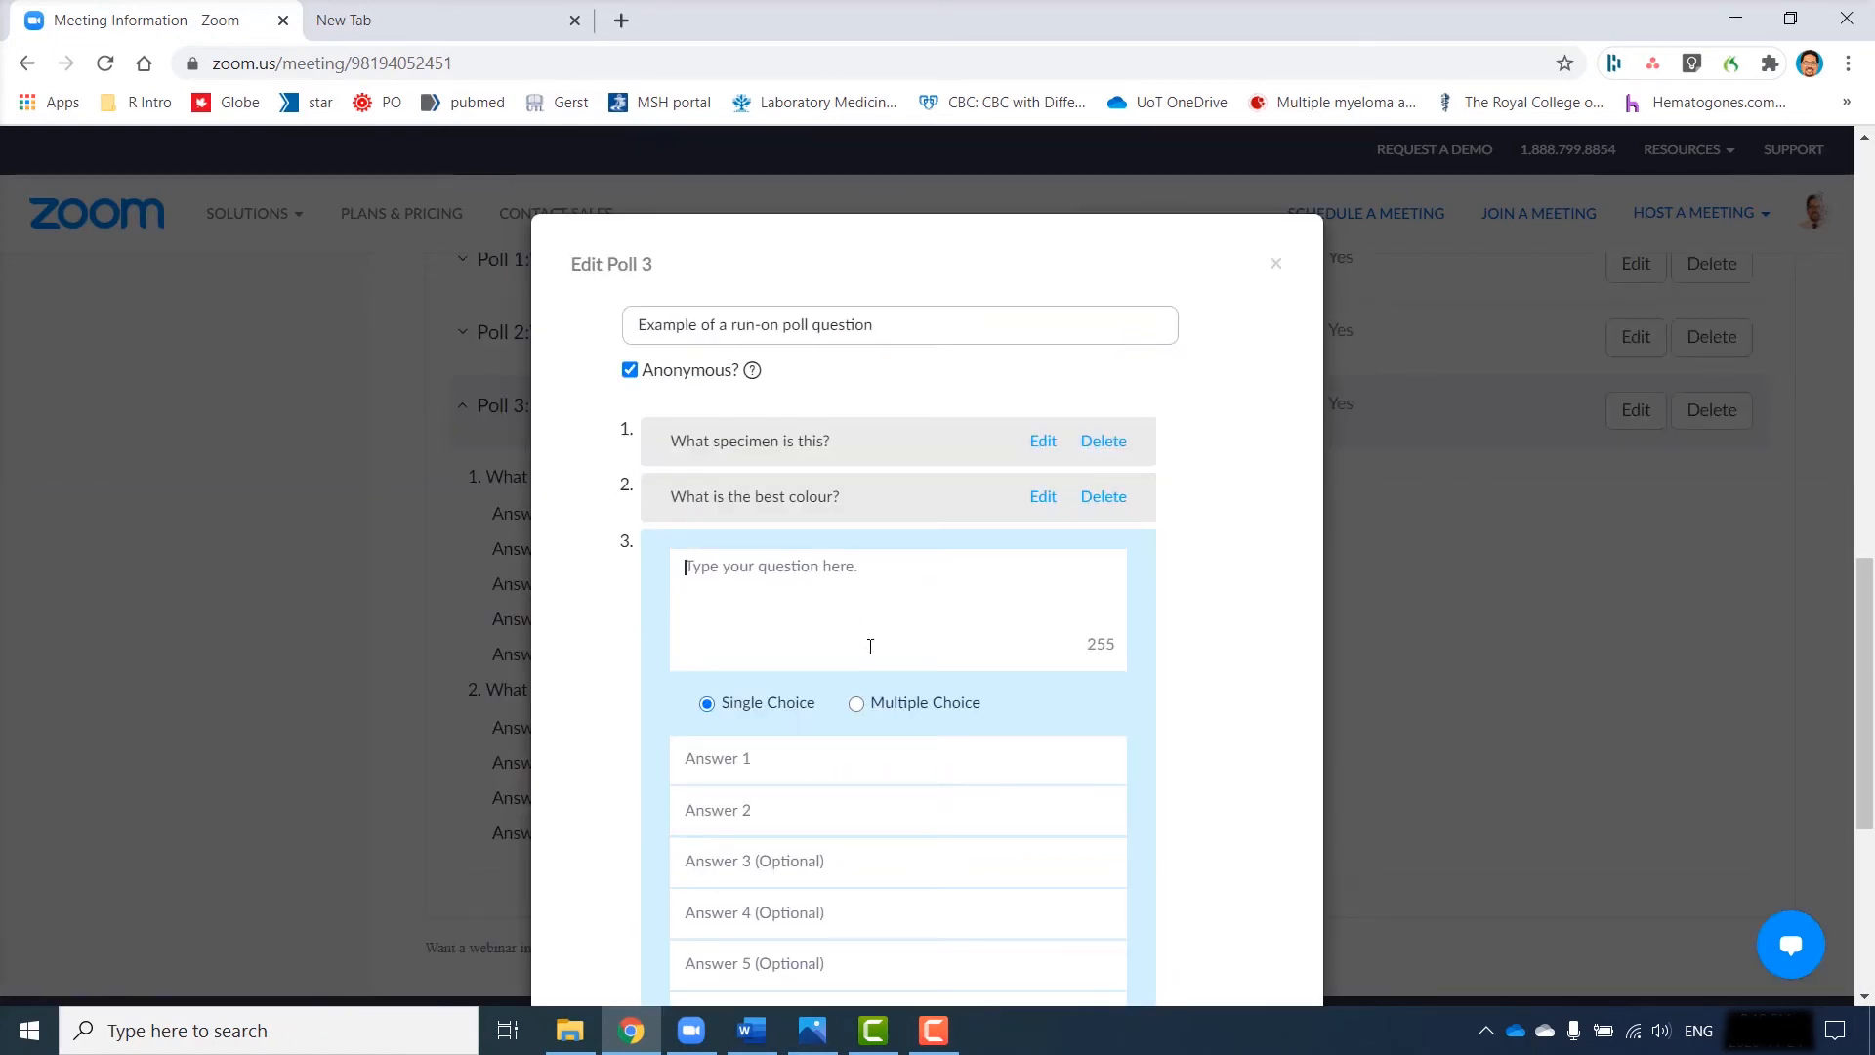
scroll(950, 612, "down", 5)
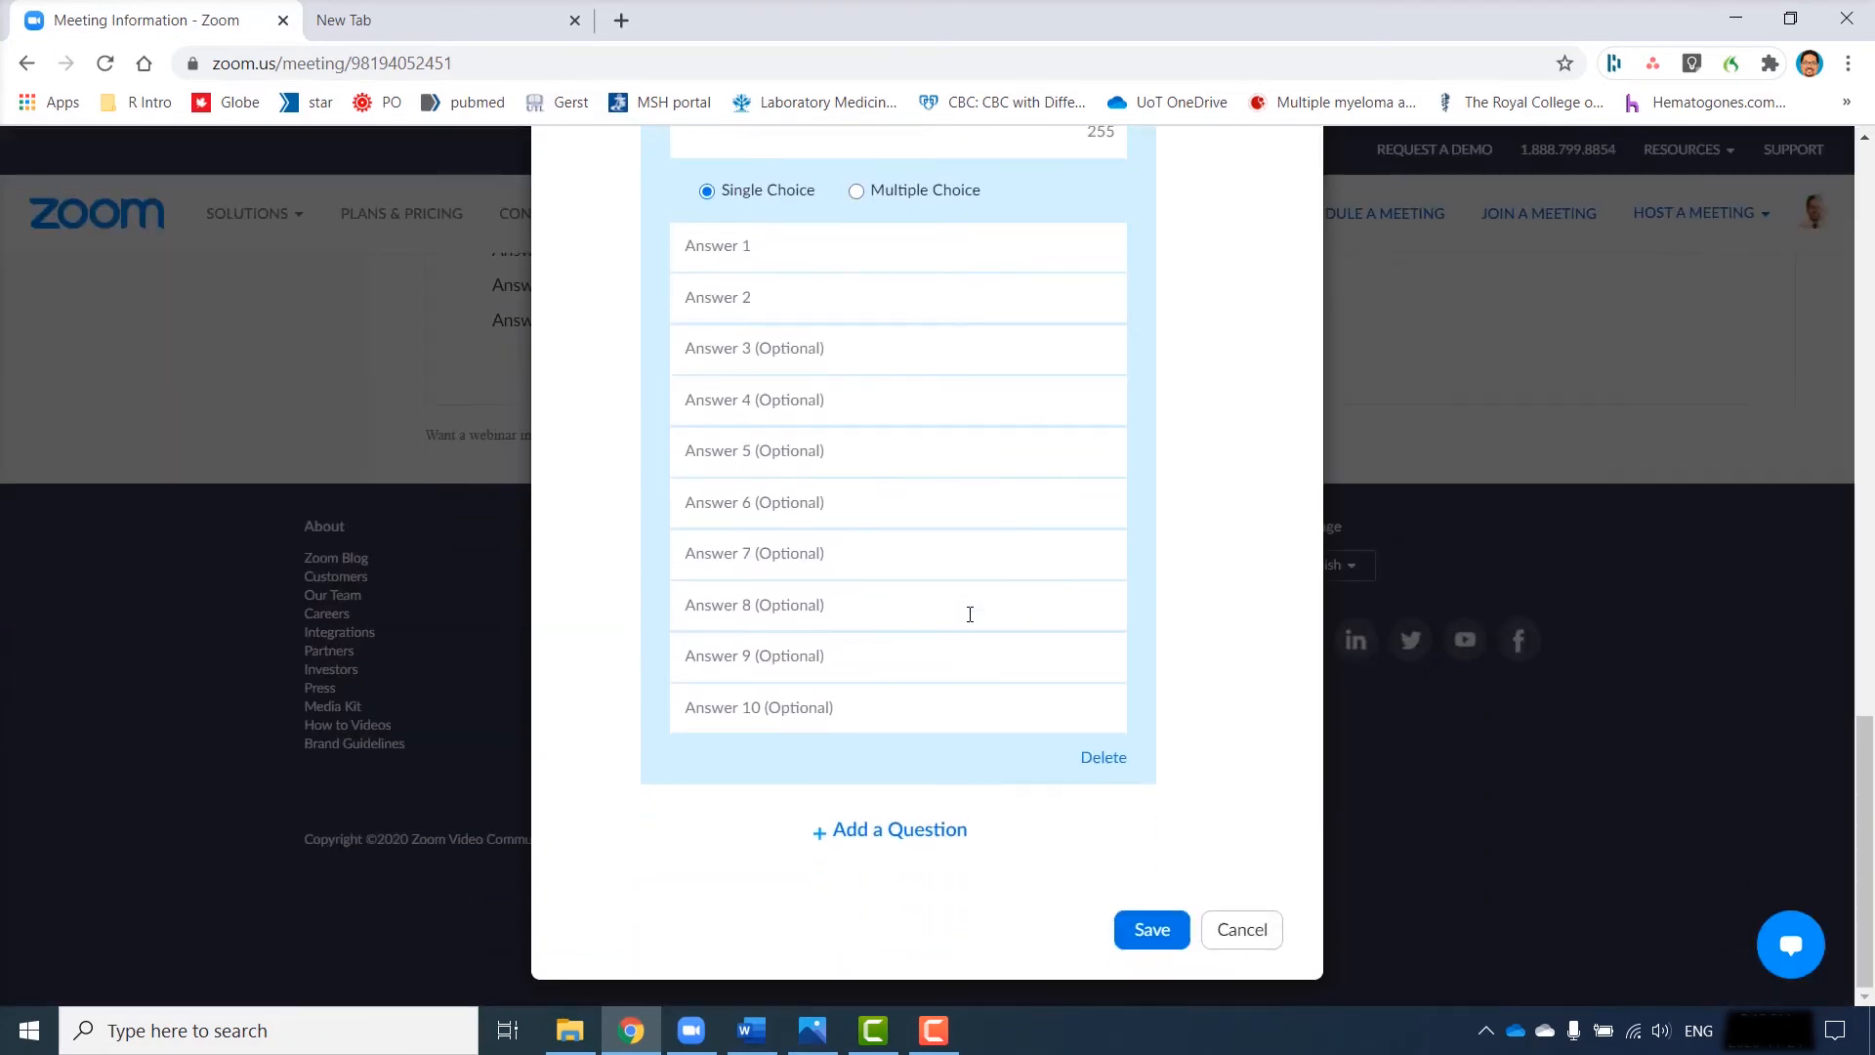
left_click(1103, 759)
scroll(1039, 539, "up", 5)
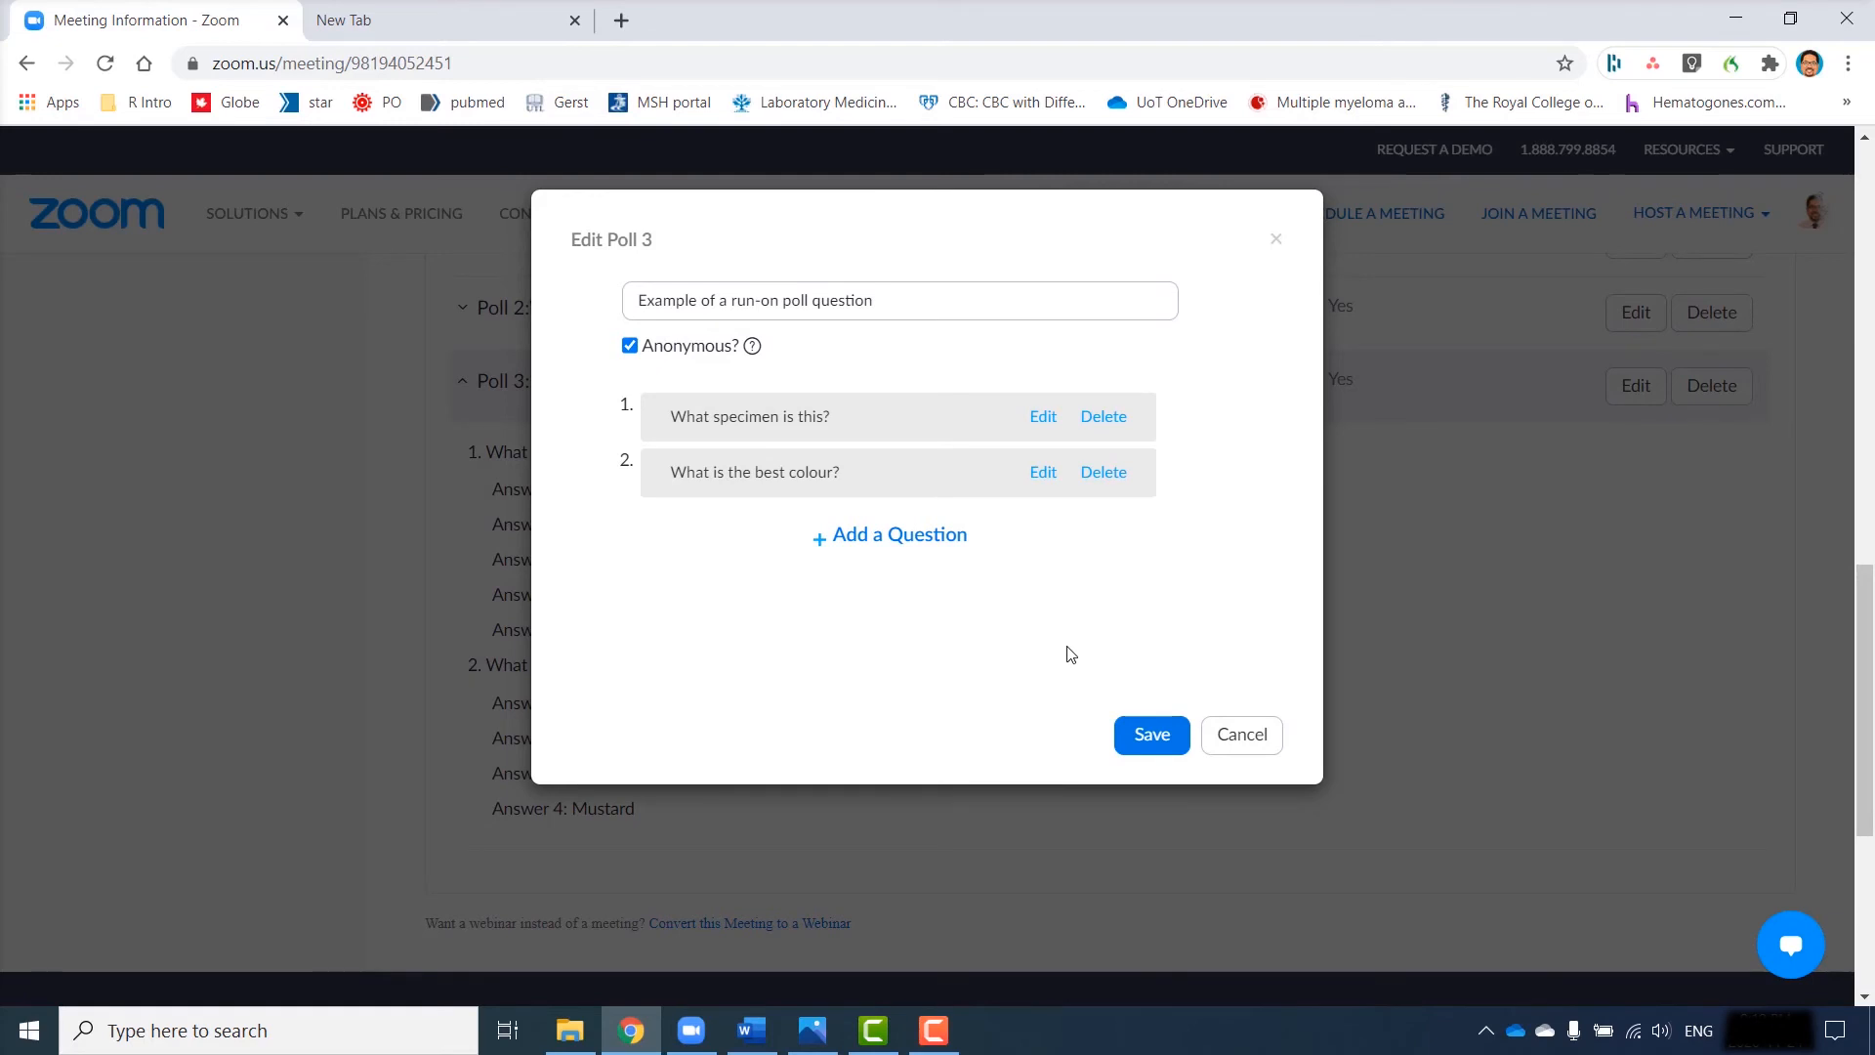
left_click(1150, 736)
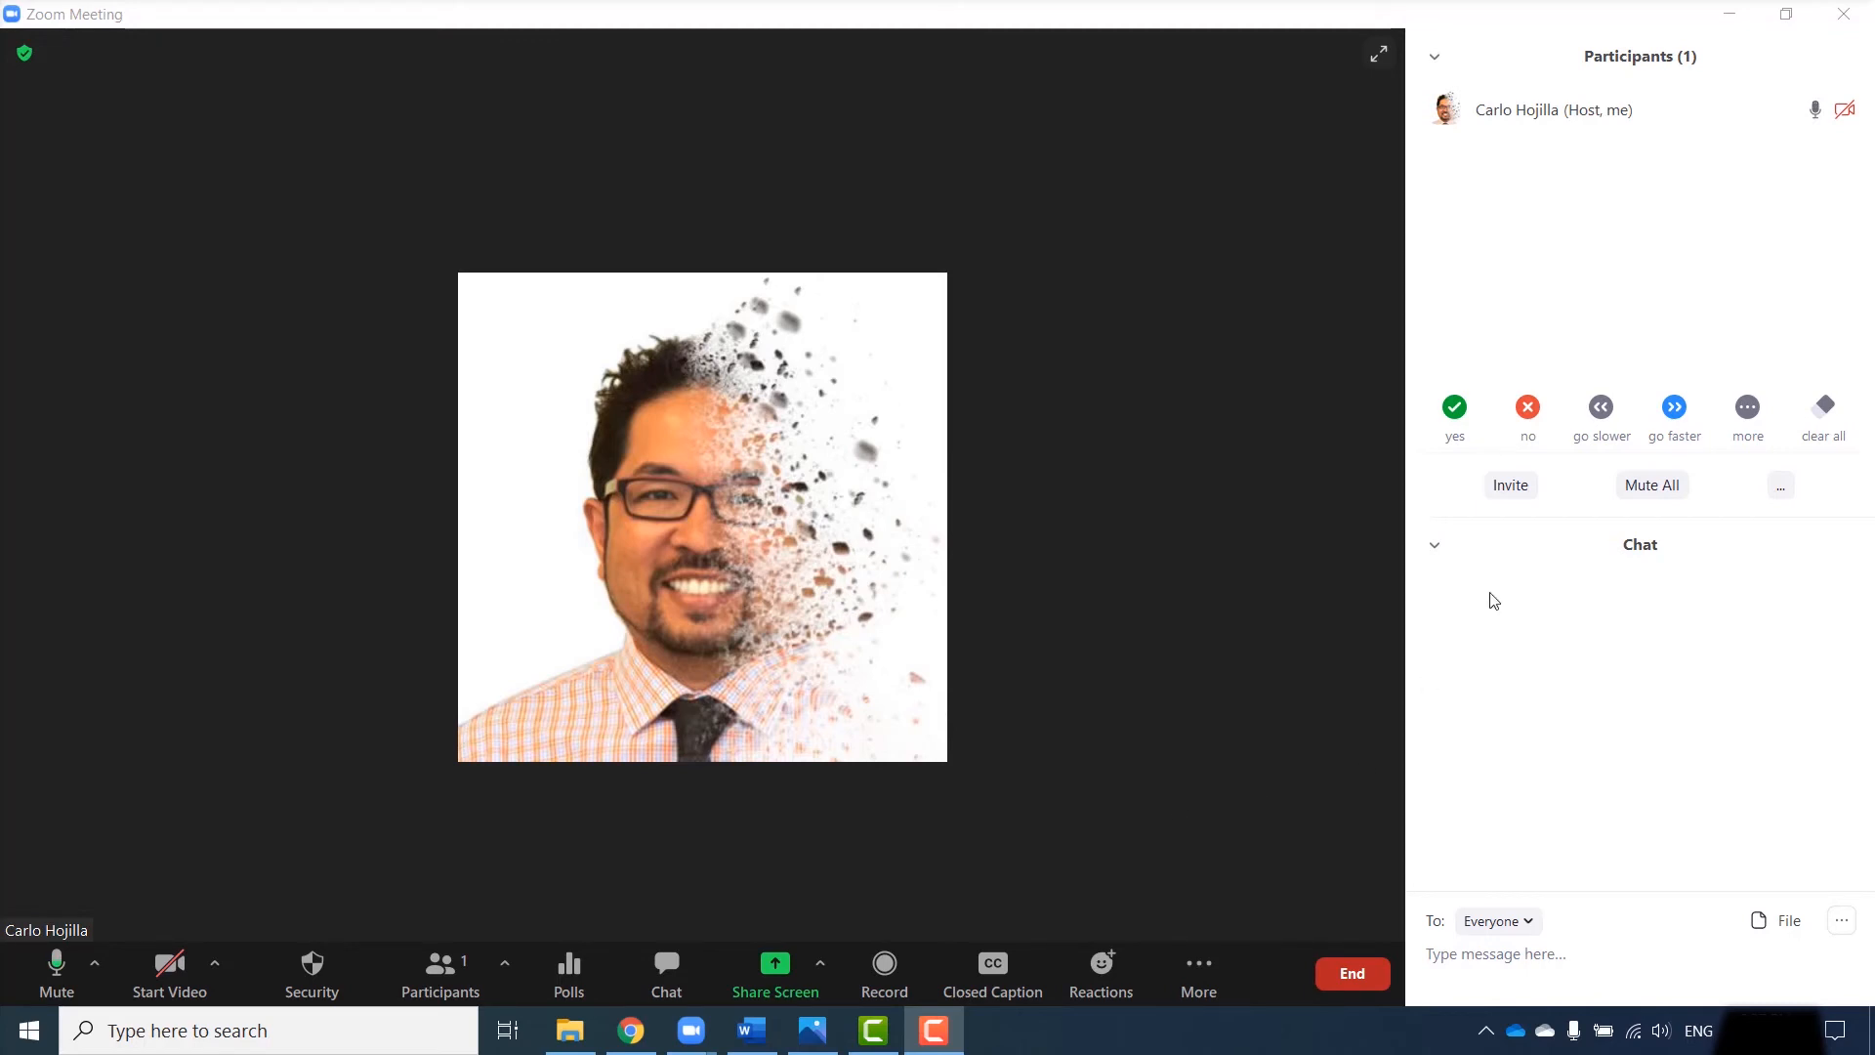
Open the meeting's polls in the running Zoom meeting.
mouse_move(1555, 122)
left_click(570, 972)
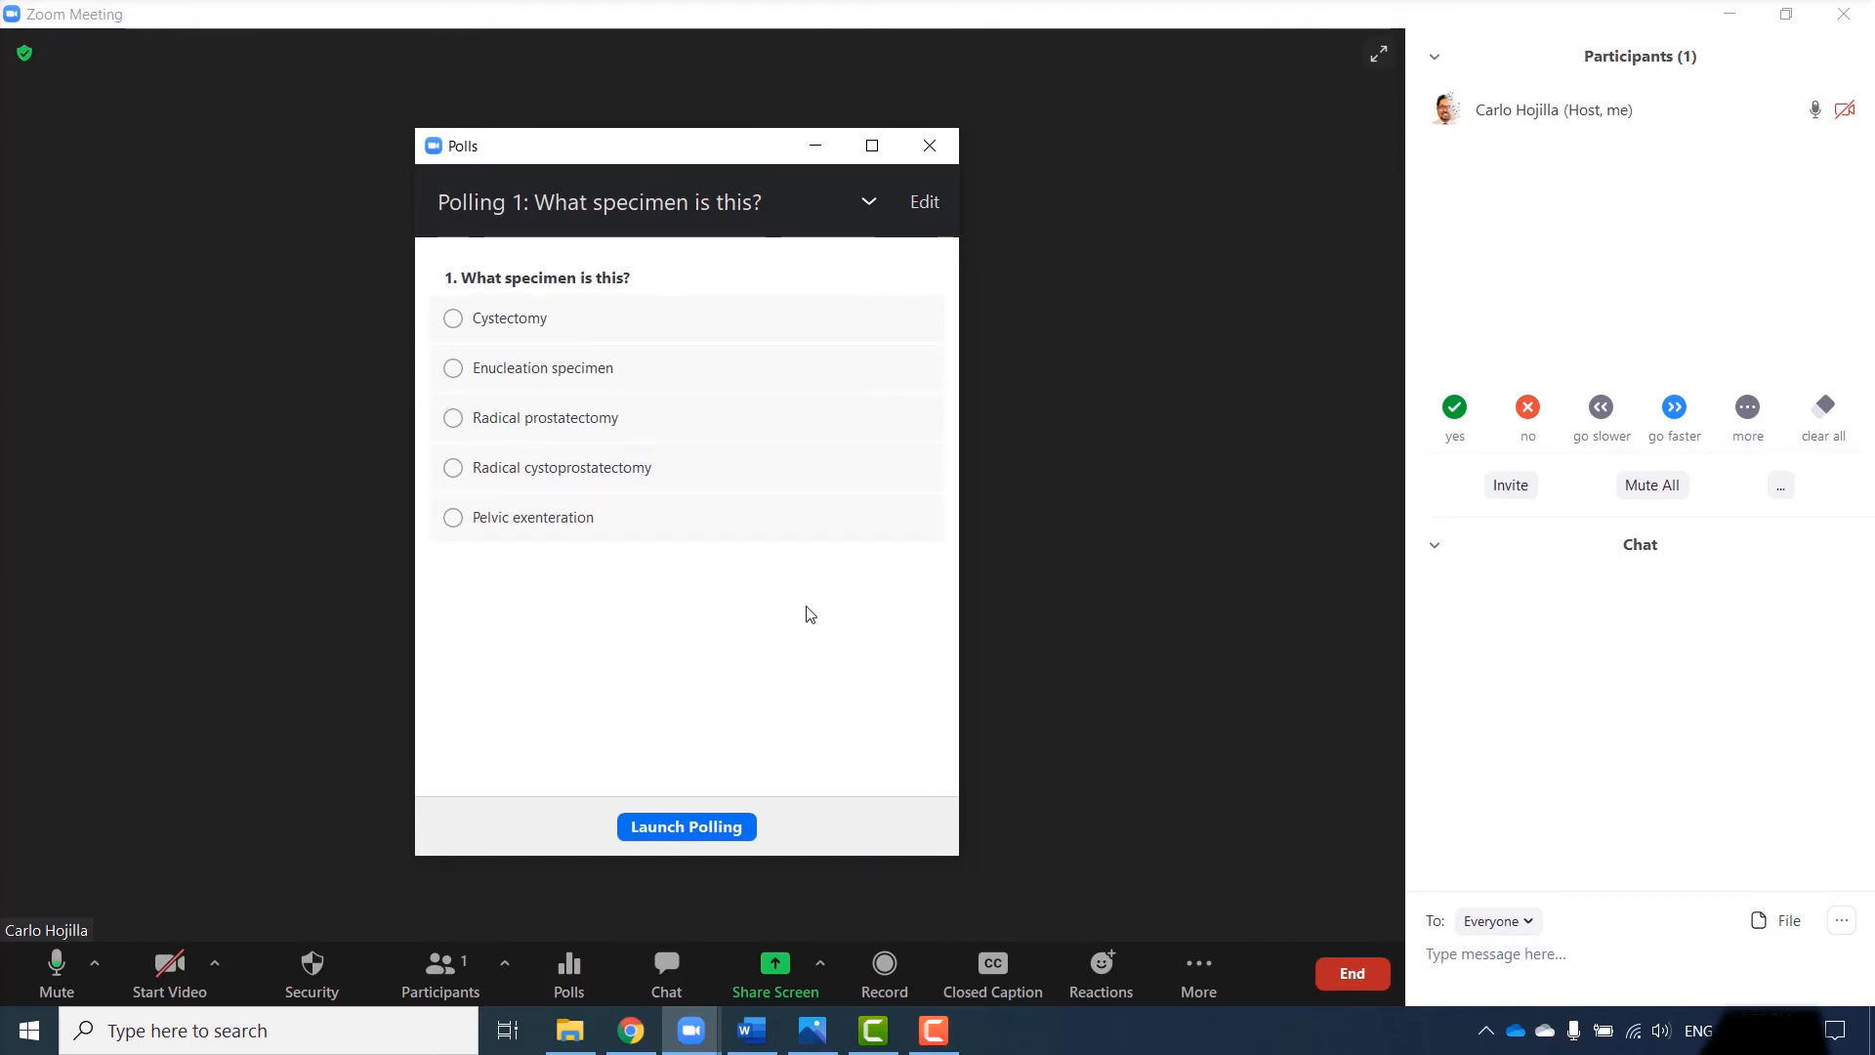
Look through the meeting's other polls, "What is the best colour?" and "Example of a run-on poll question".
left_click(867, 202)
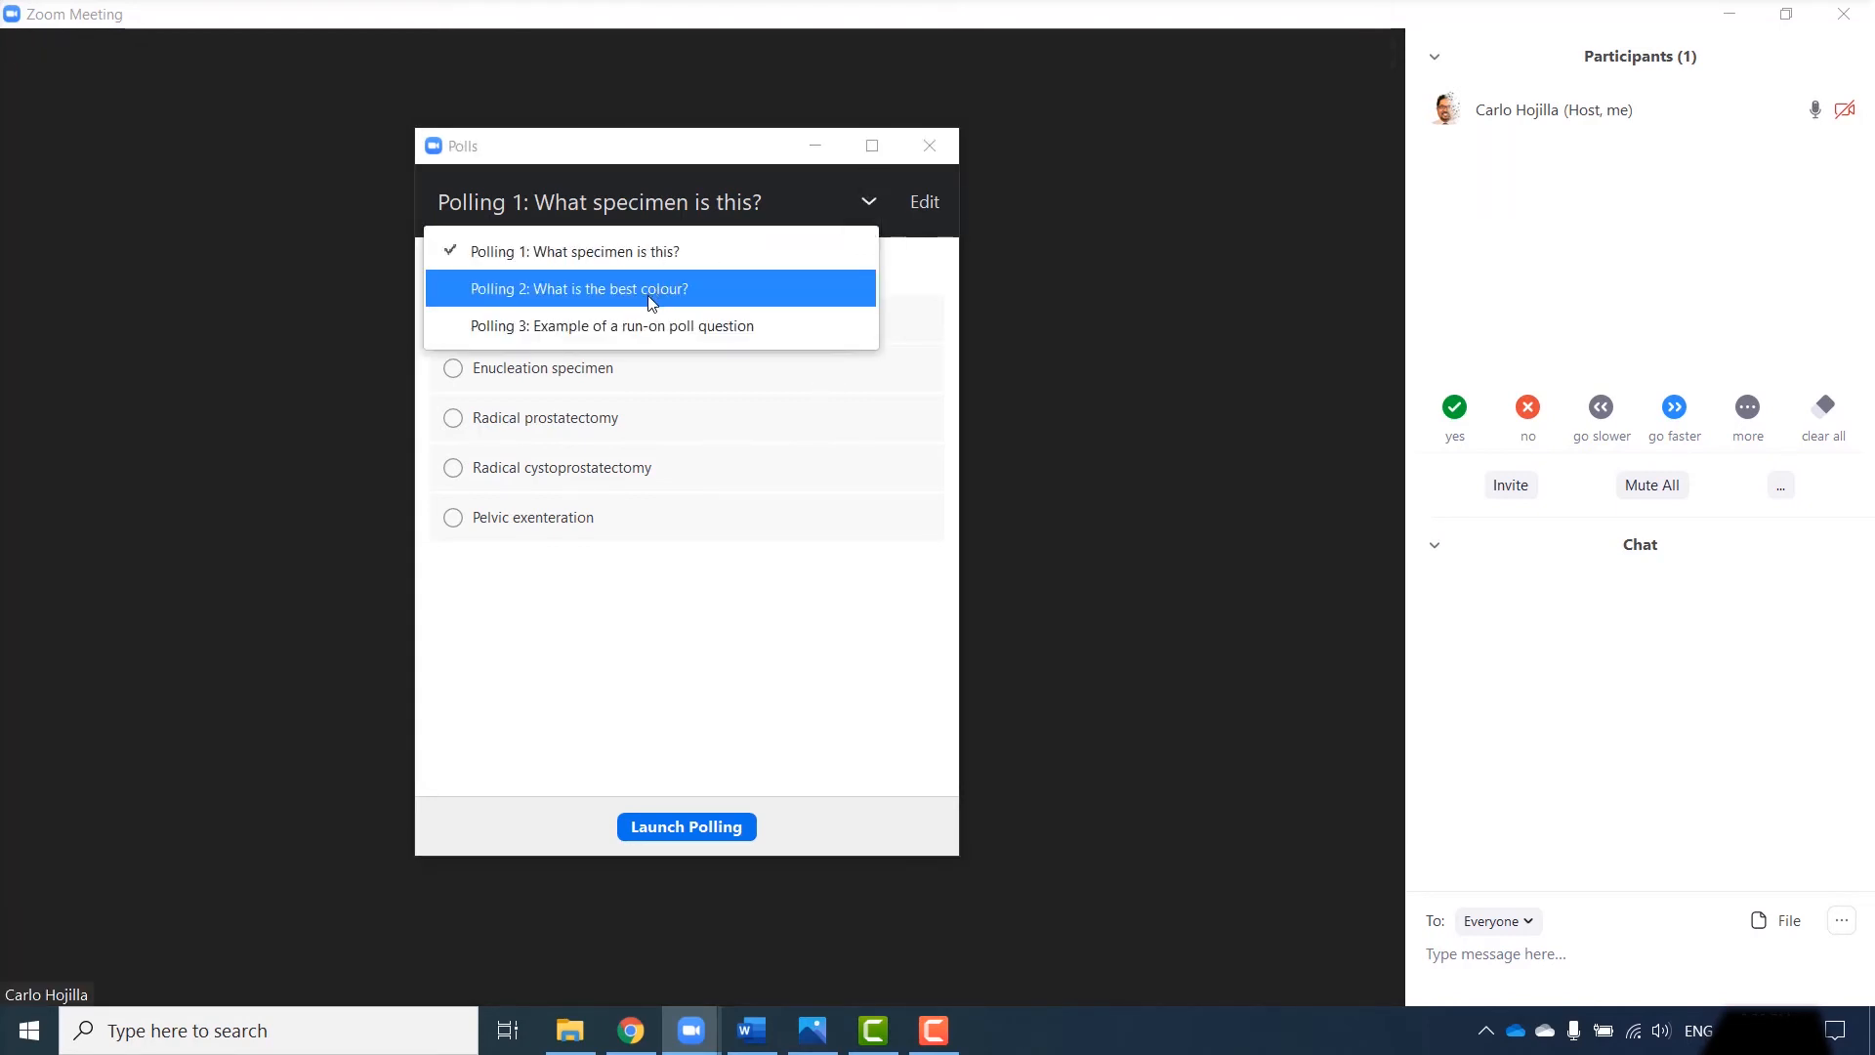
left_click(645, 289)
left_click(867, 202)
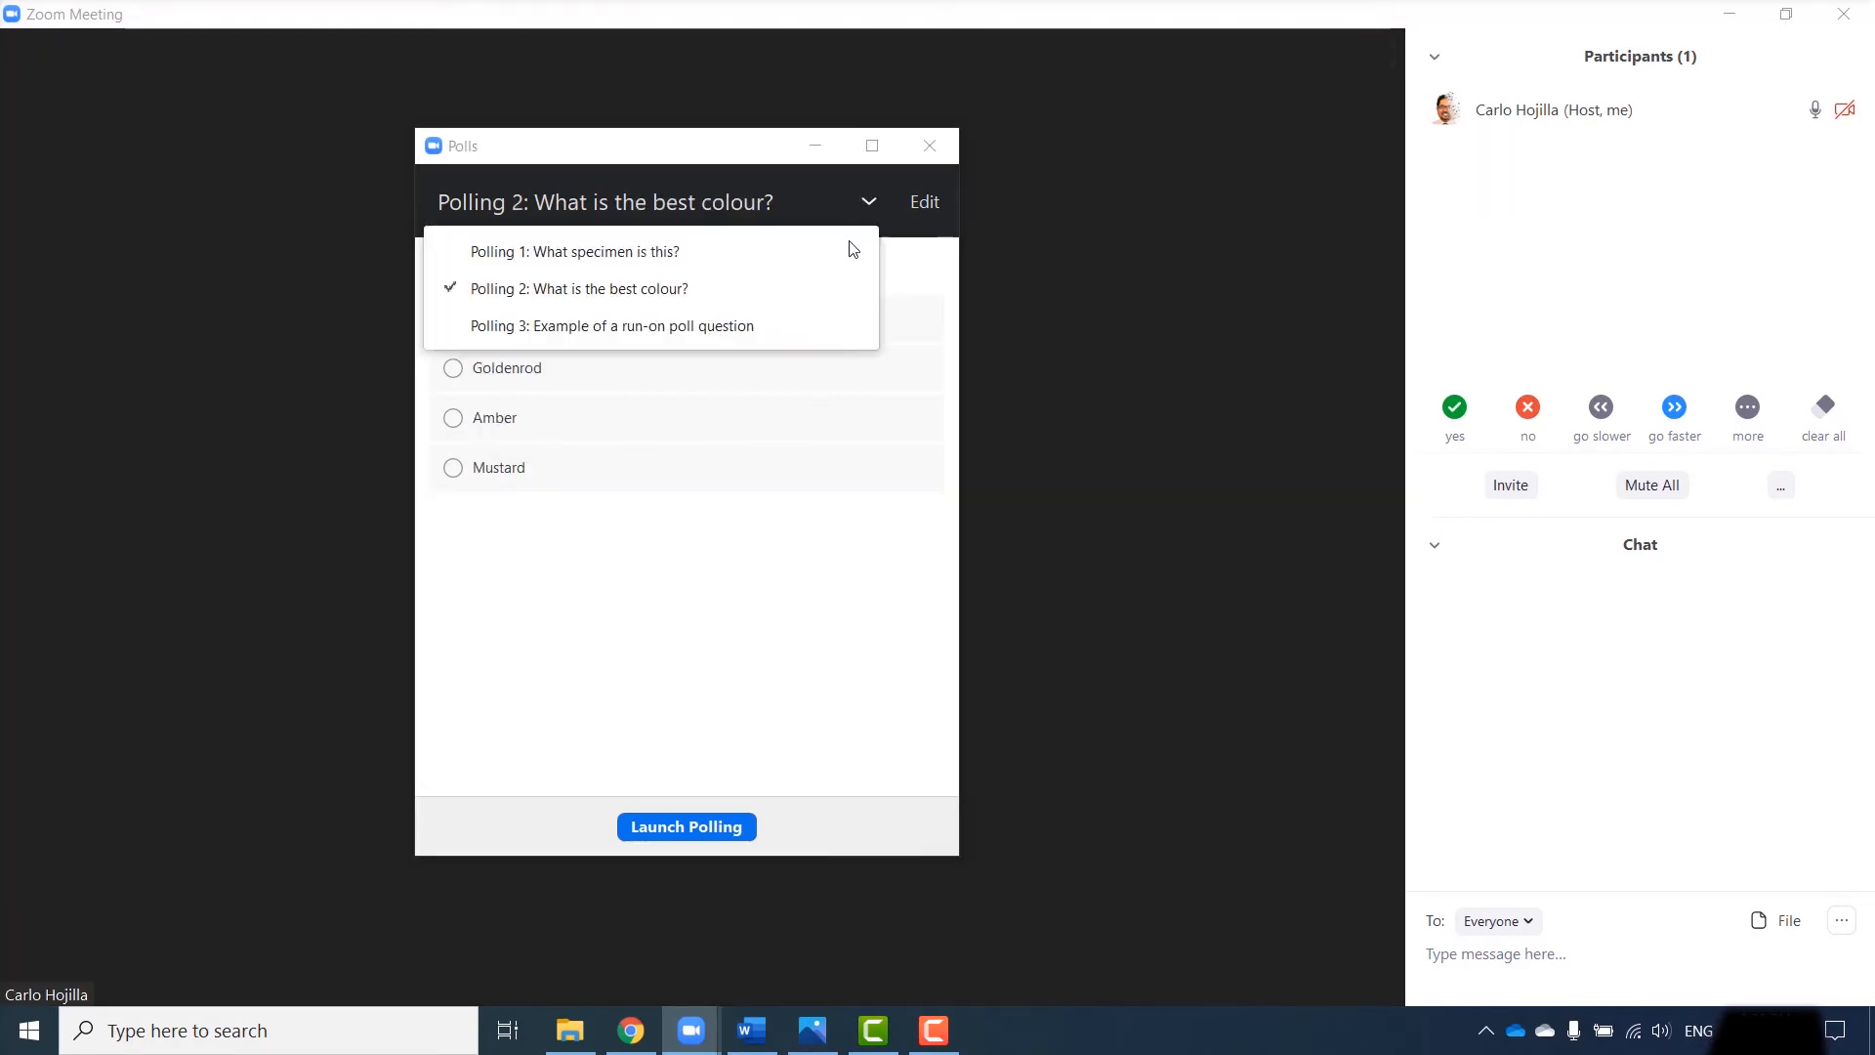
left_click(746, 326)
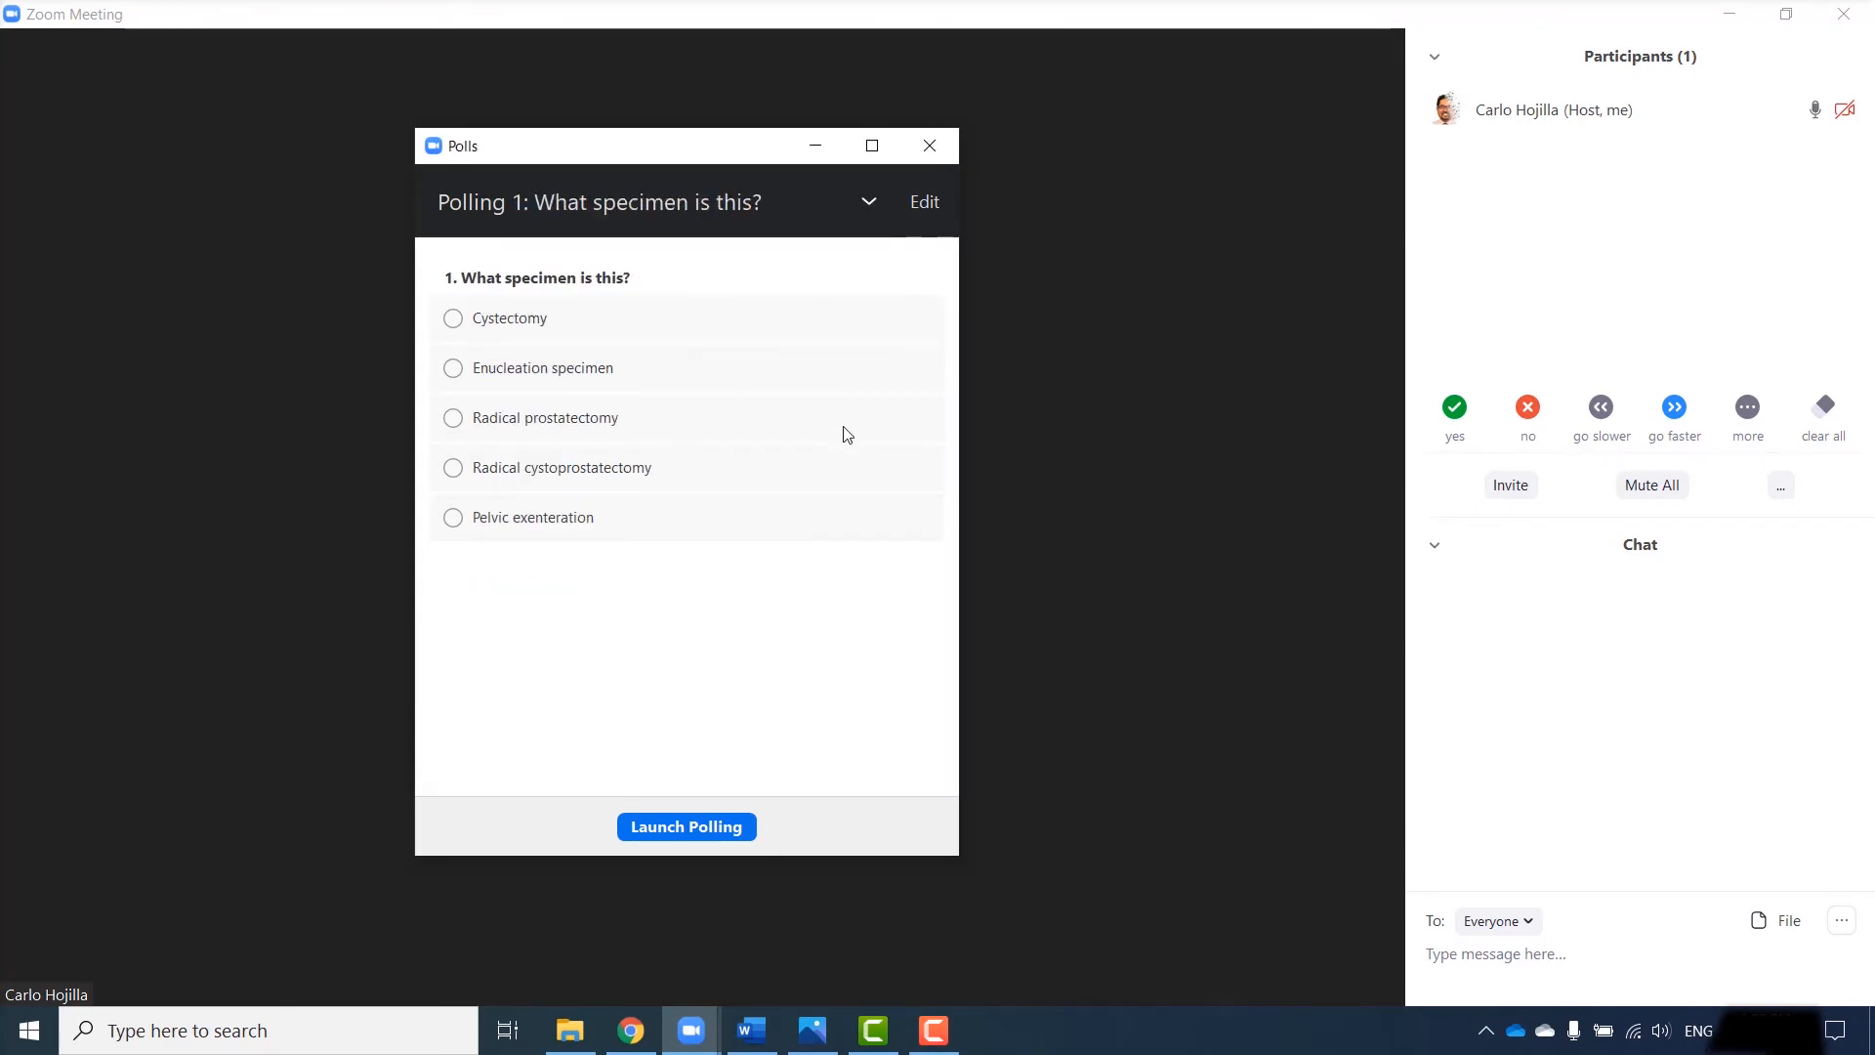
Run the polls "What specimen is this?" and "What is the best colour?" one after the other, ending each.
left_click(703, 826)
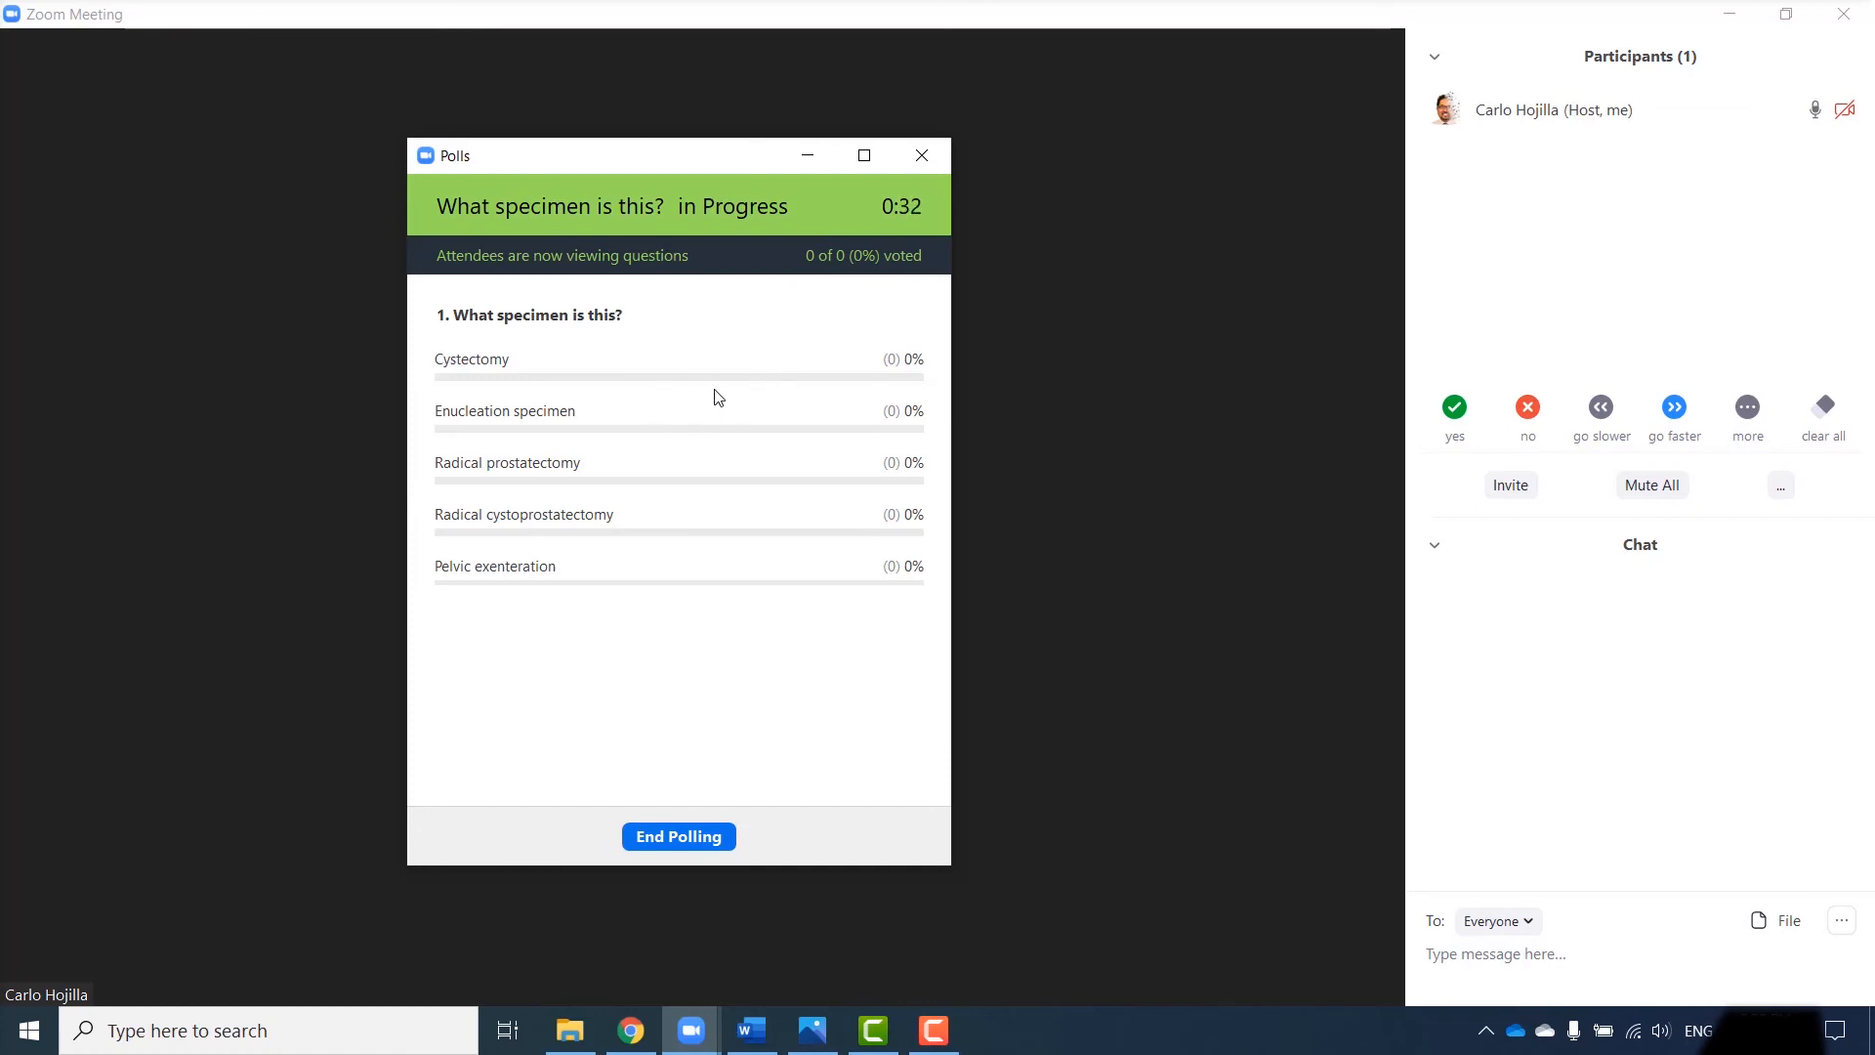
left_click(674, 837)
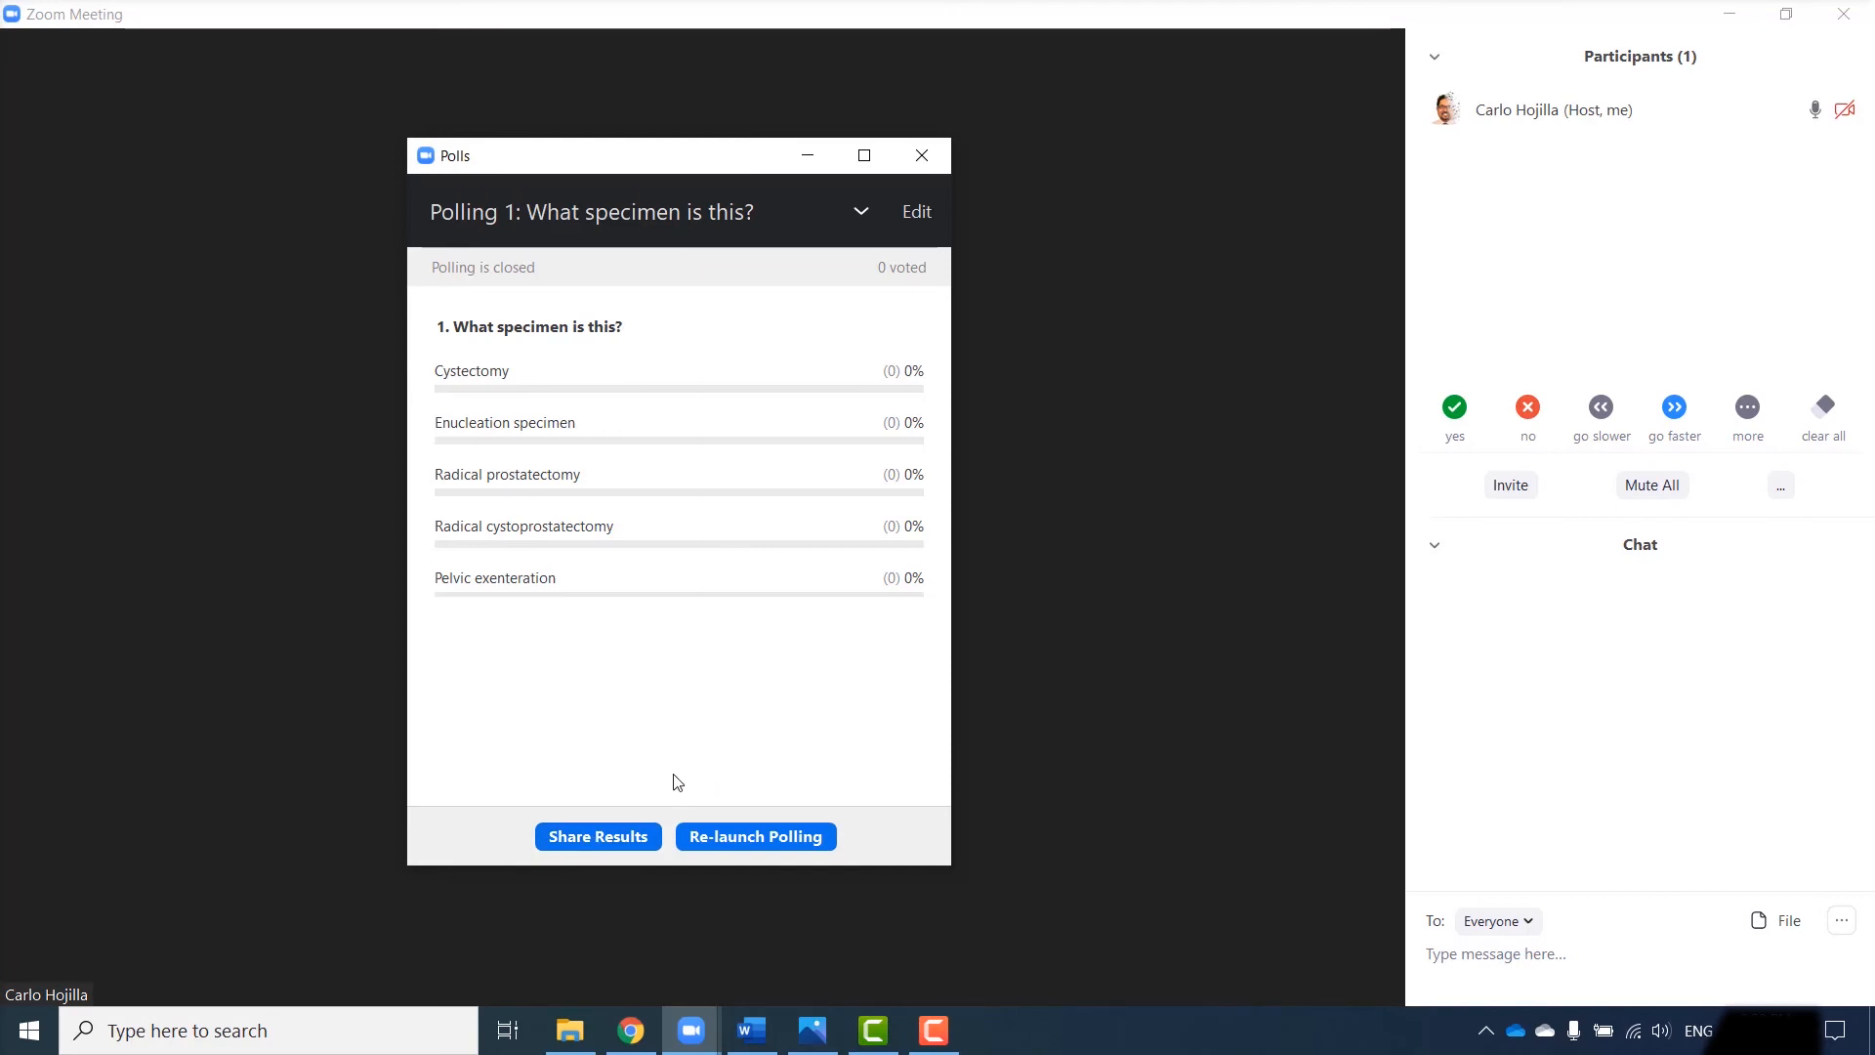
left_click(859, 211)
left_click(711, 303)
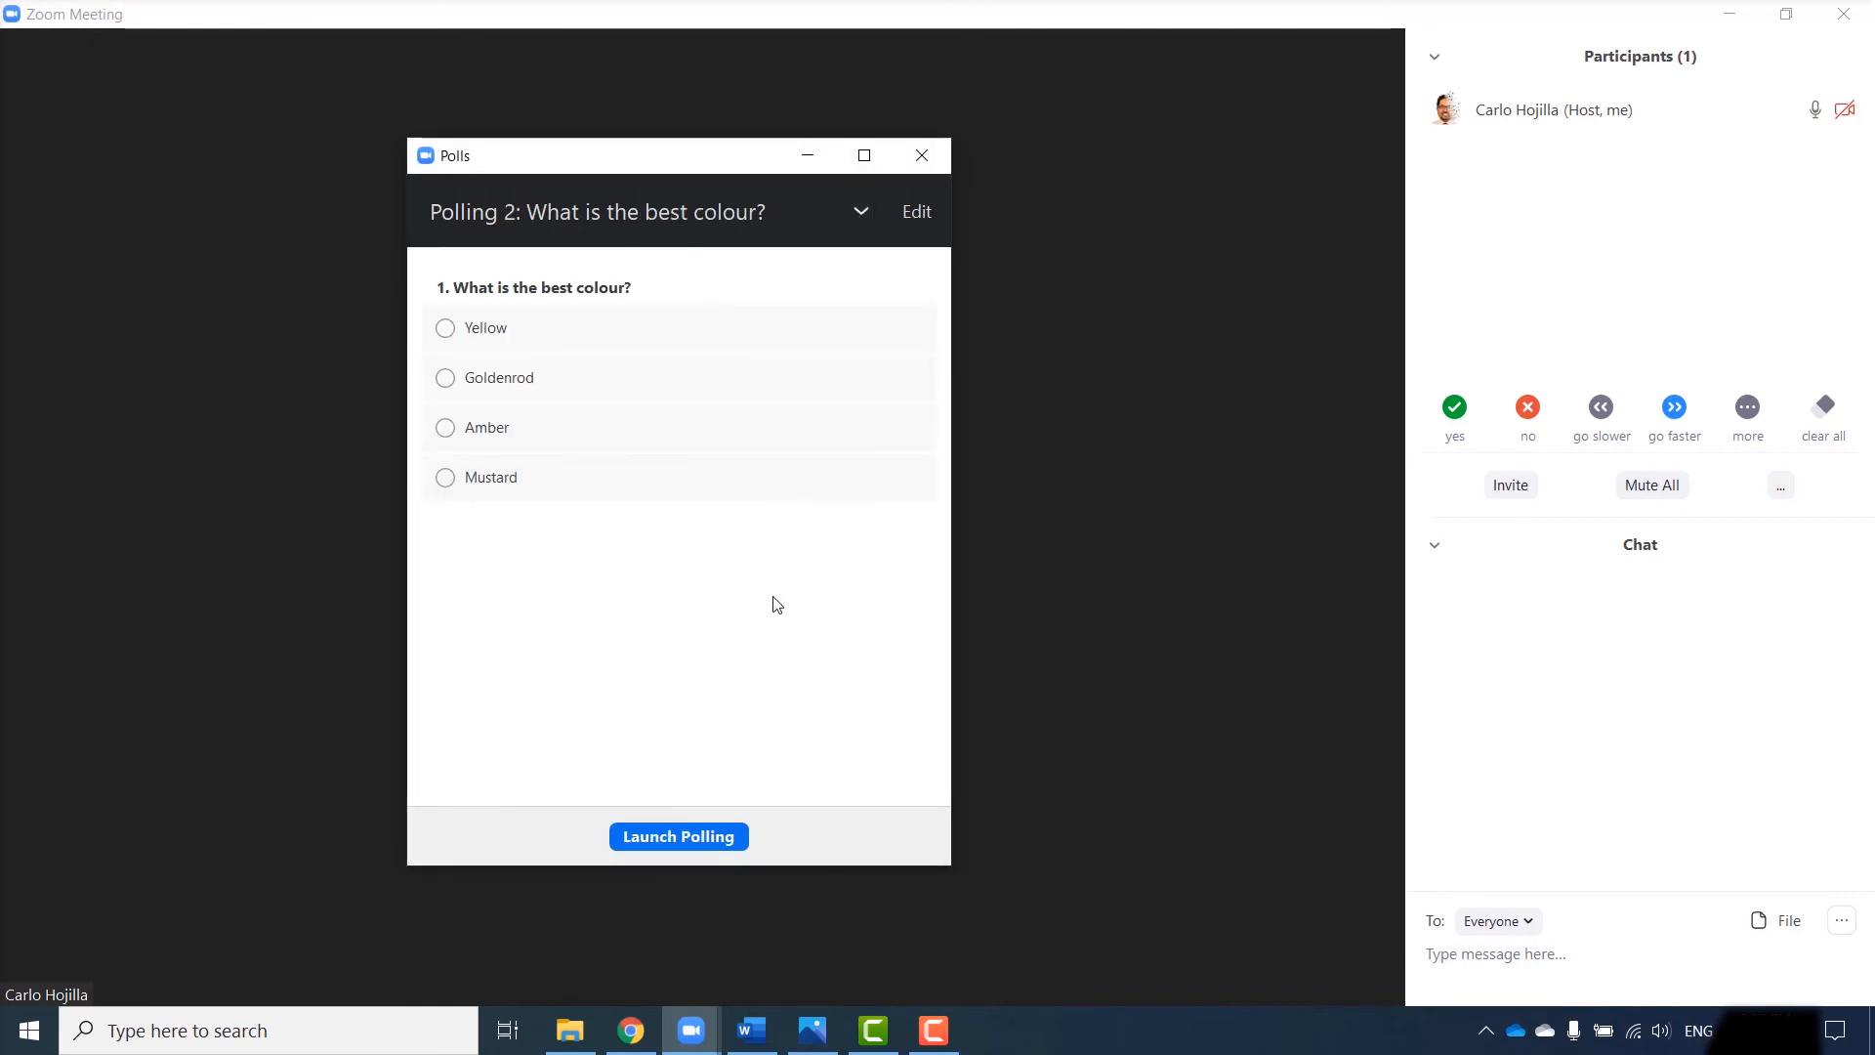
left_click(674, 840)
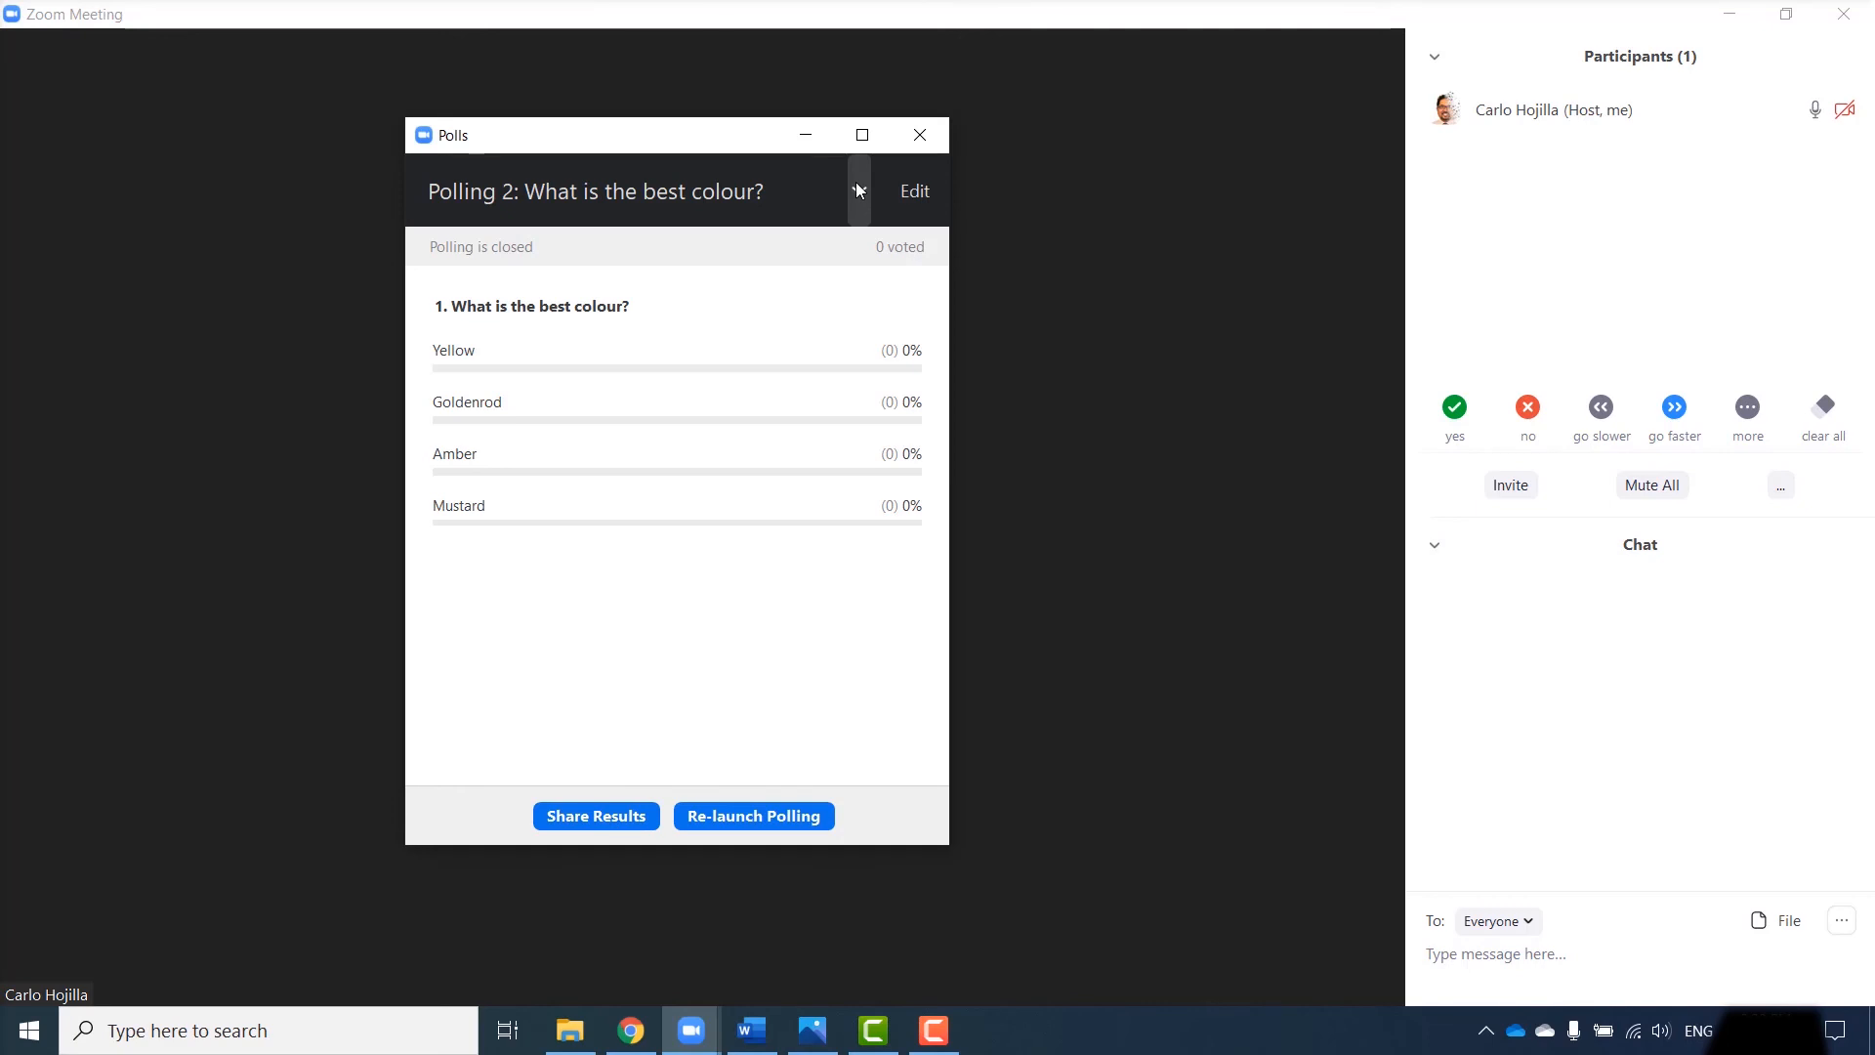
Run the poll "Example of a run-on poll question" through both of its questions, end it and dismiss the Polls window.
left_click(859, 190)
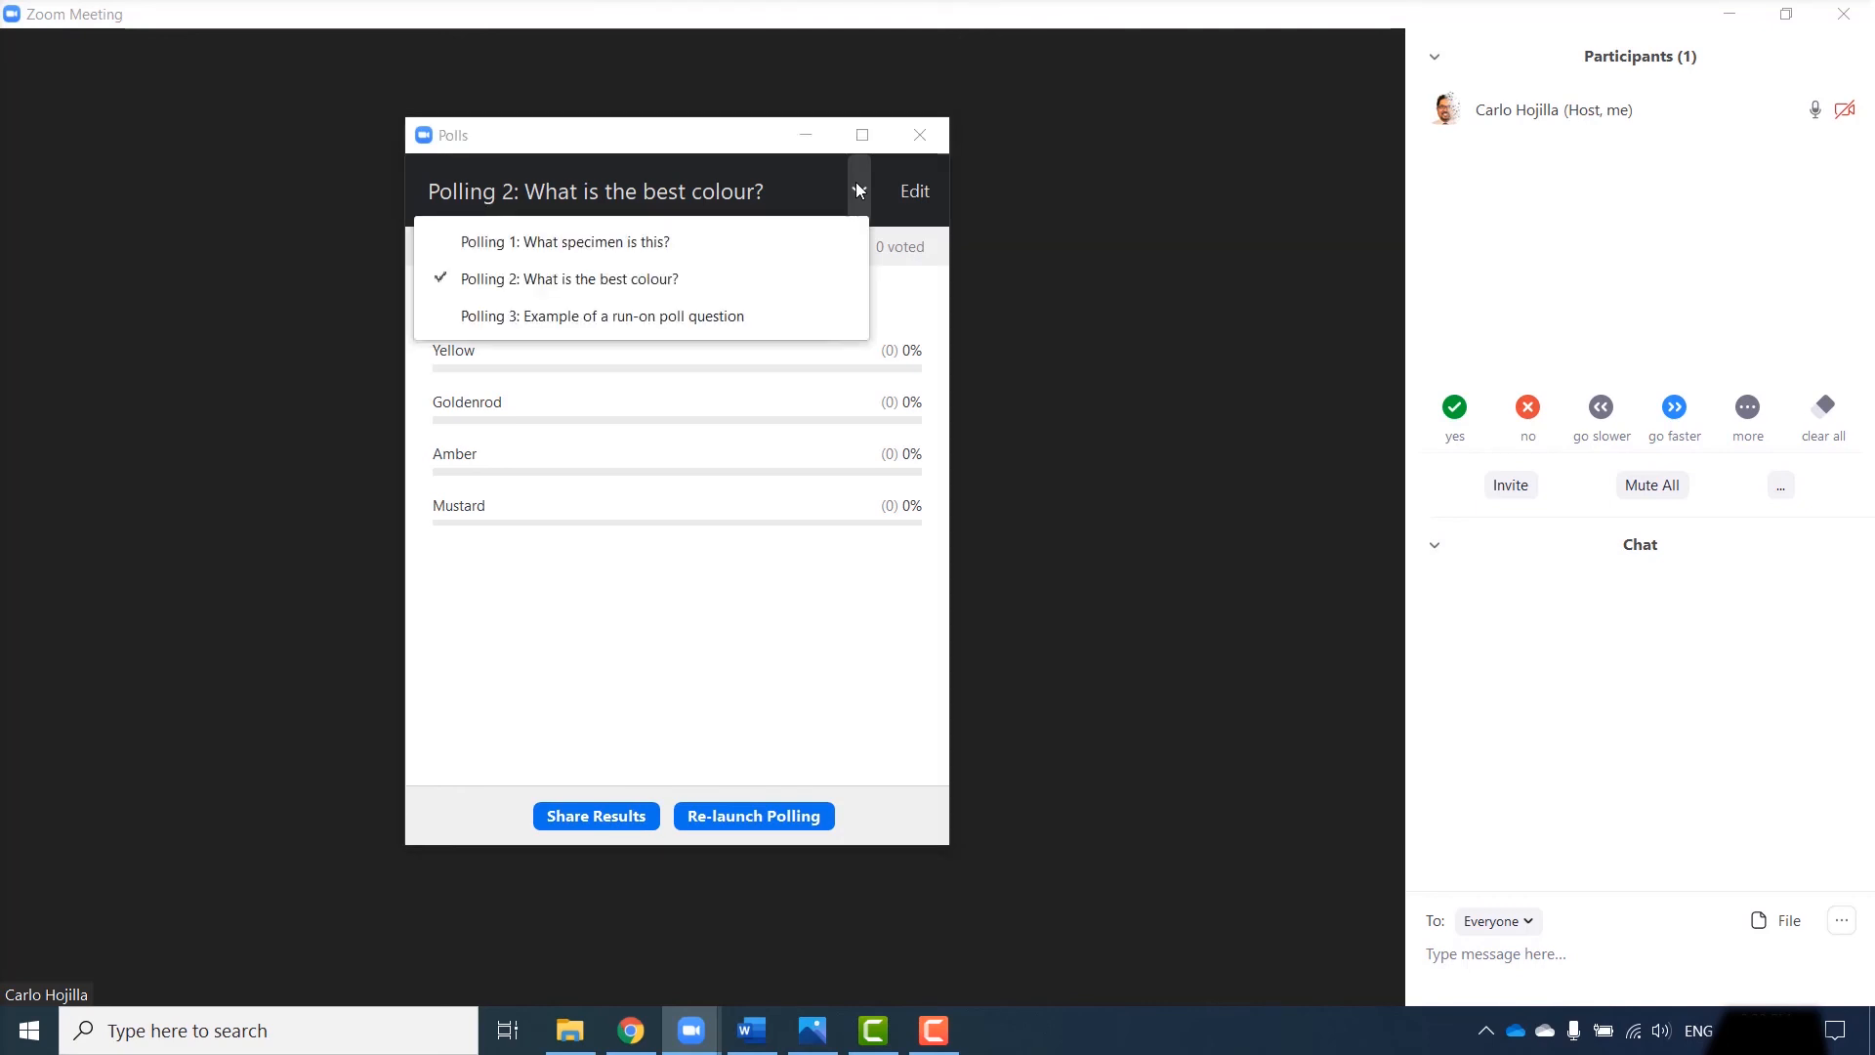
left_click(596, 313)
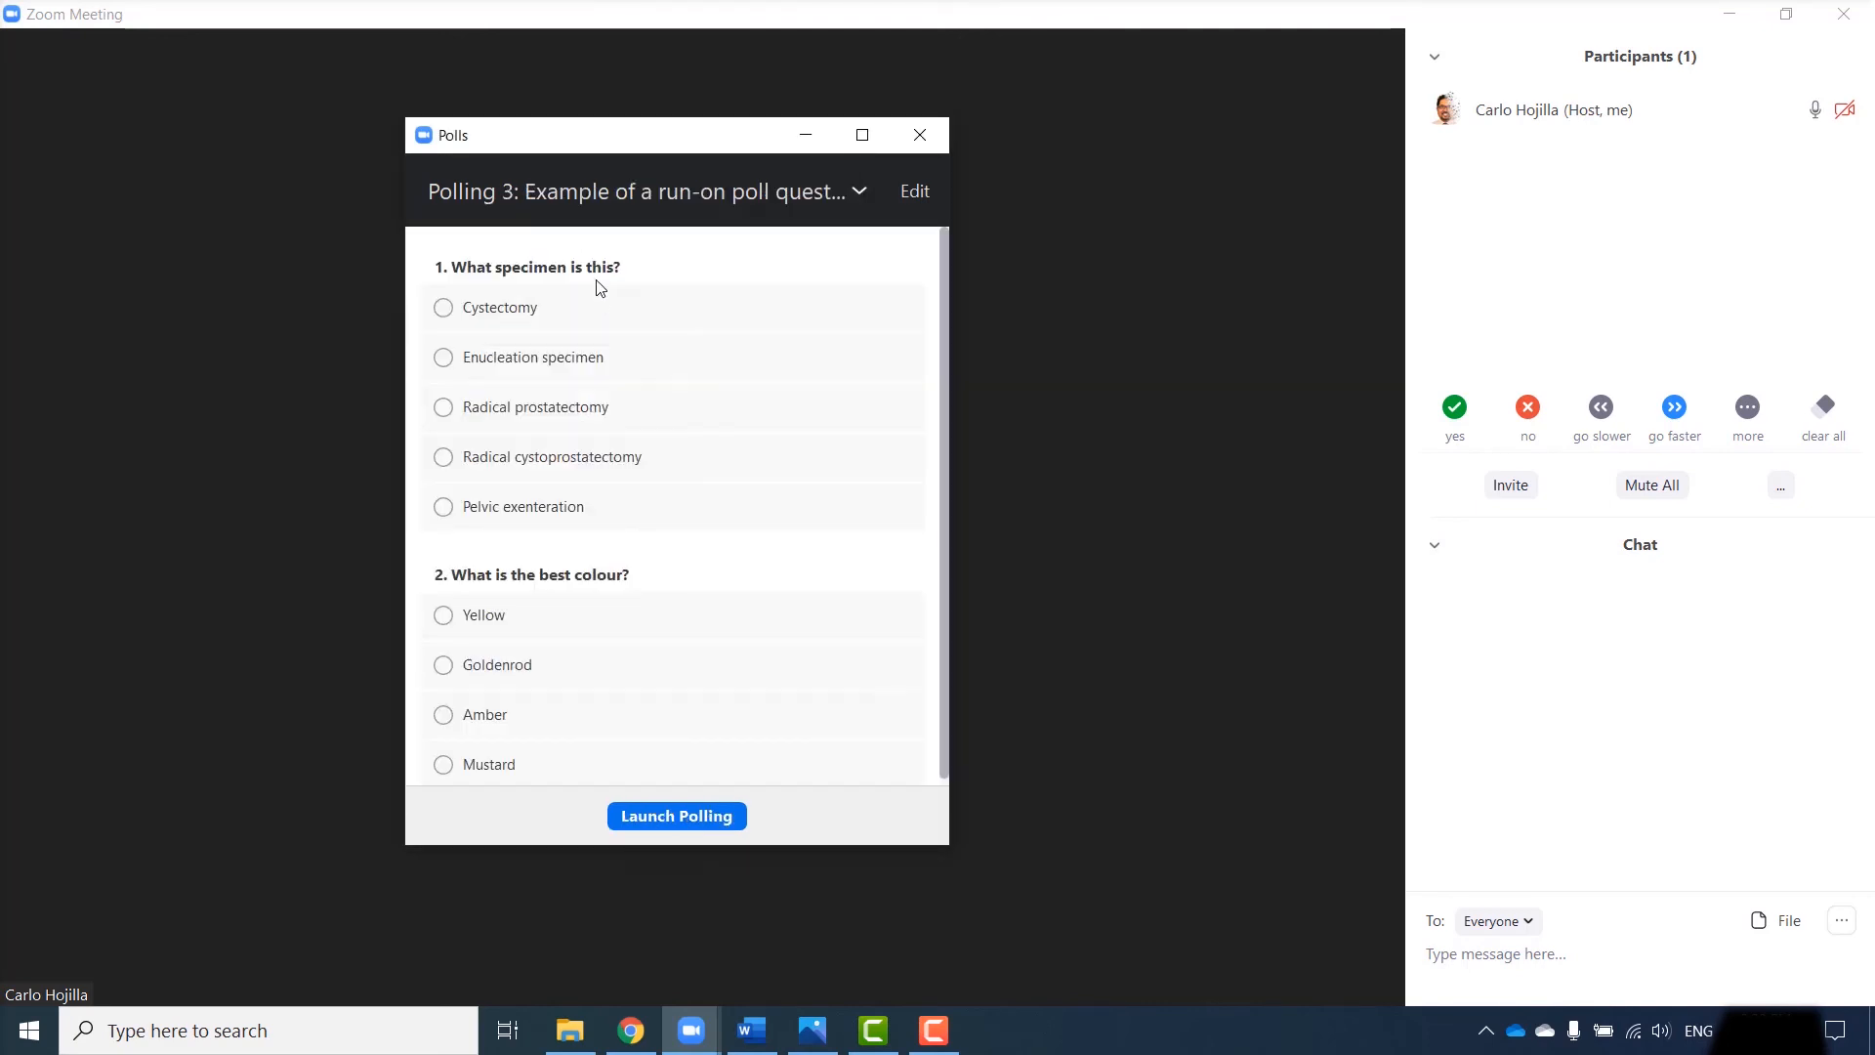
left_click(679, 815)
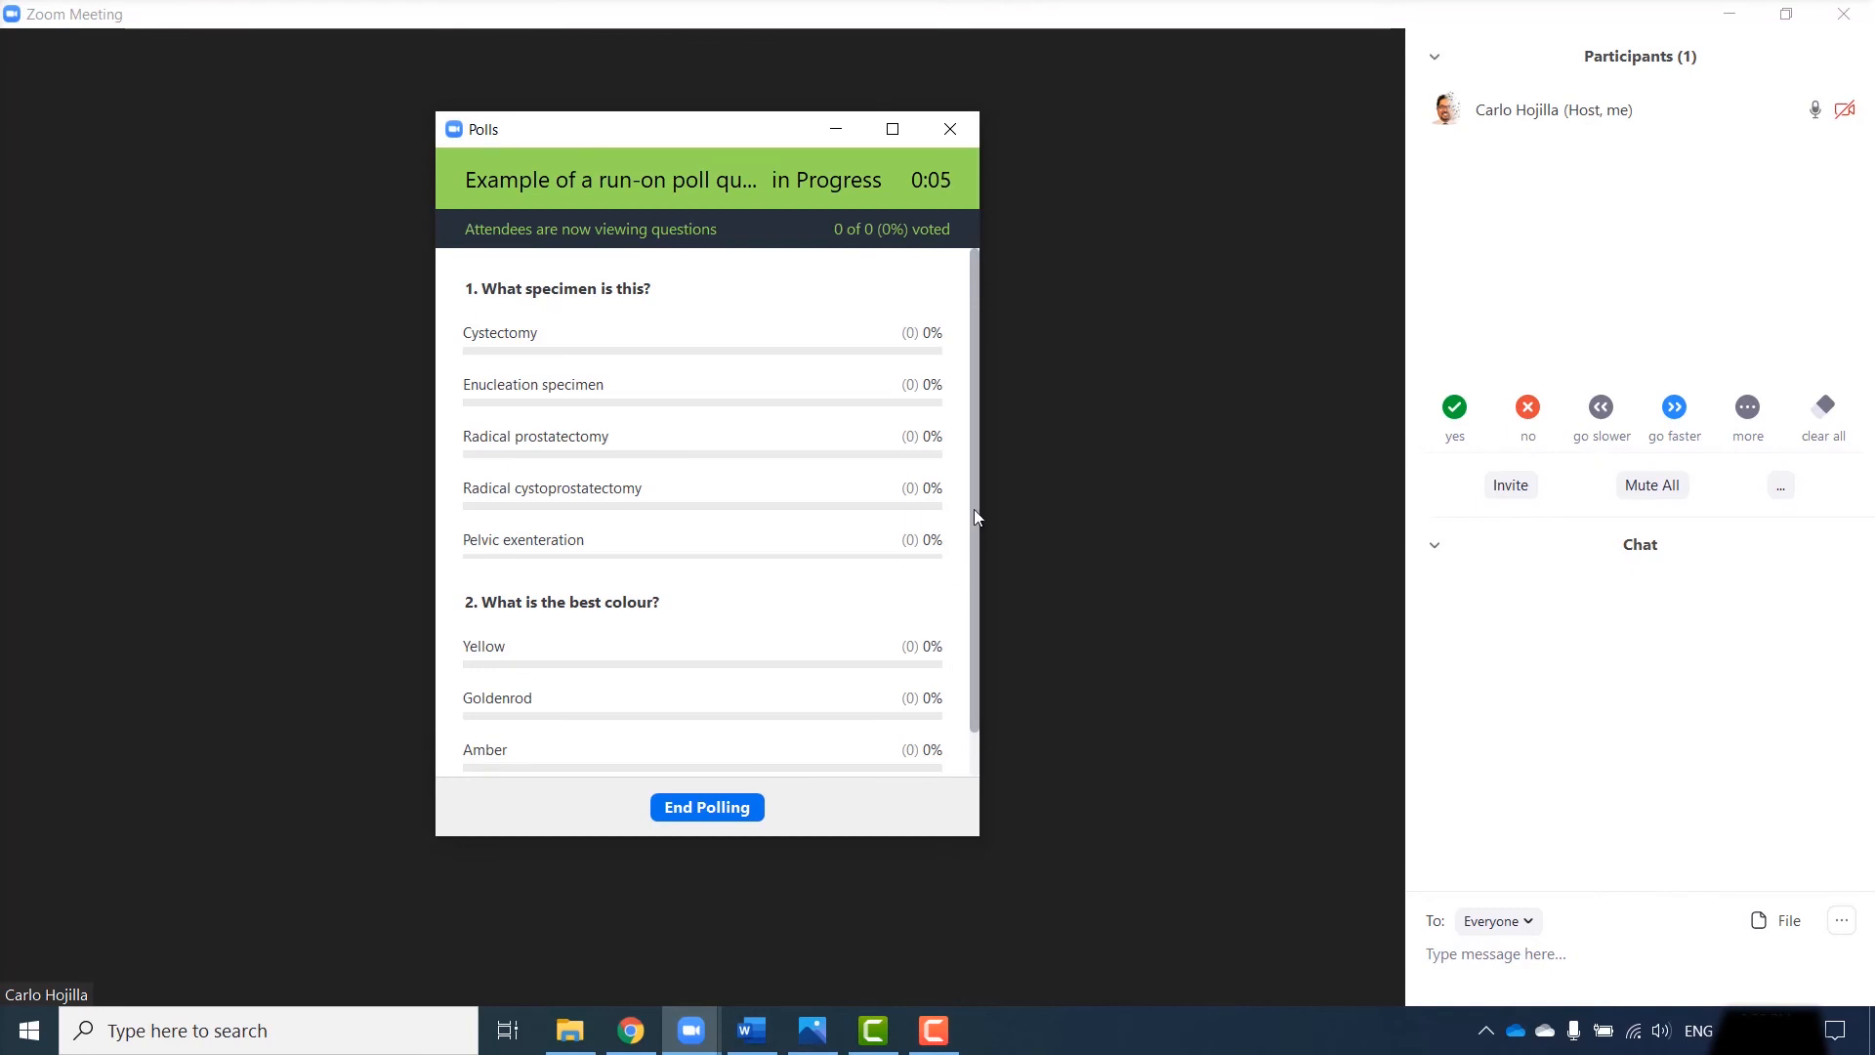
scroll(963, 613, "down", 1)
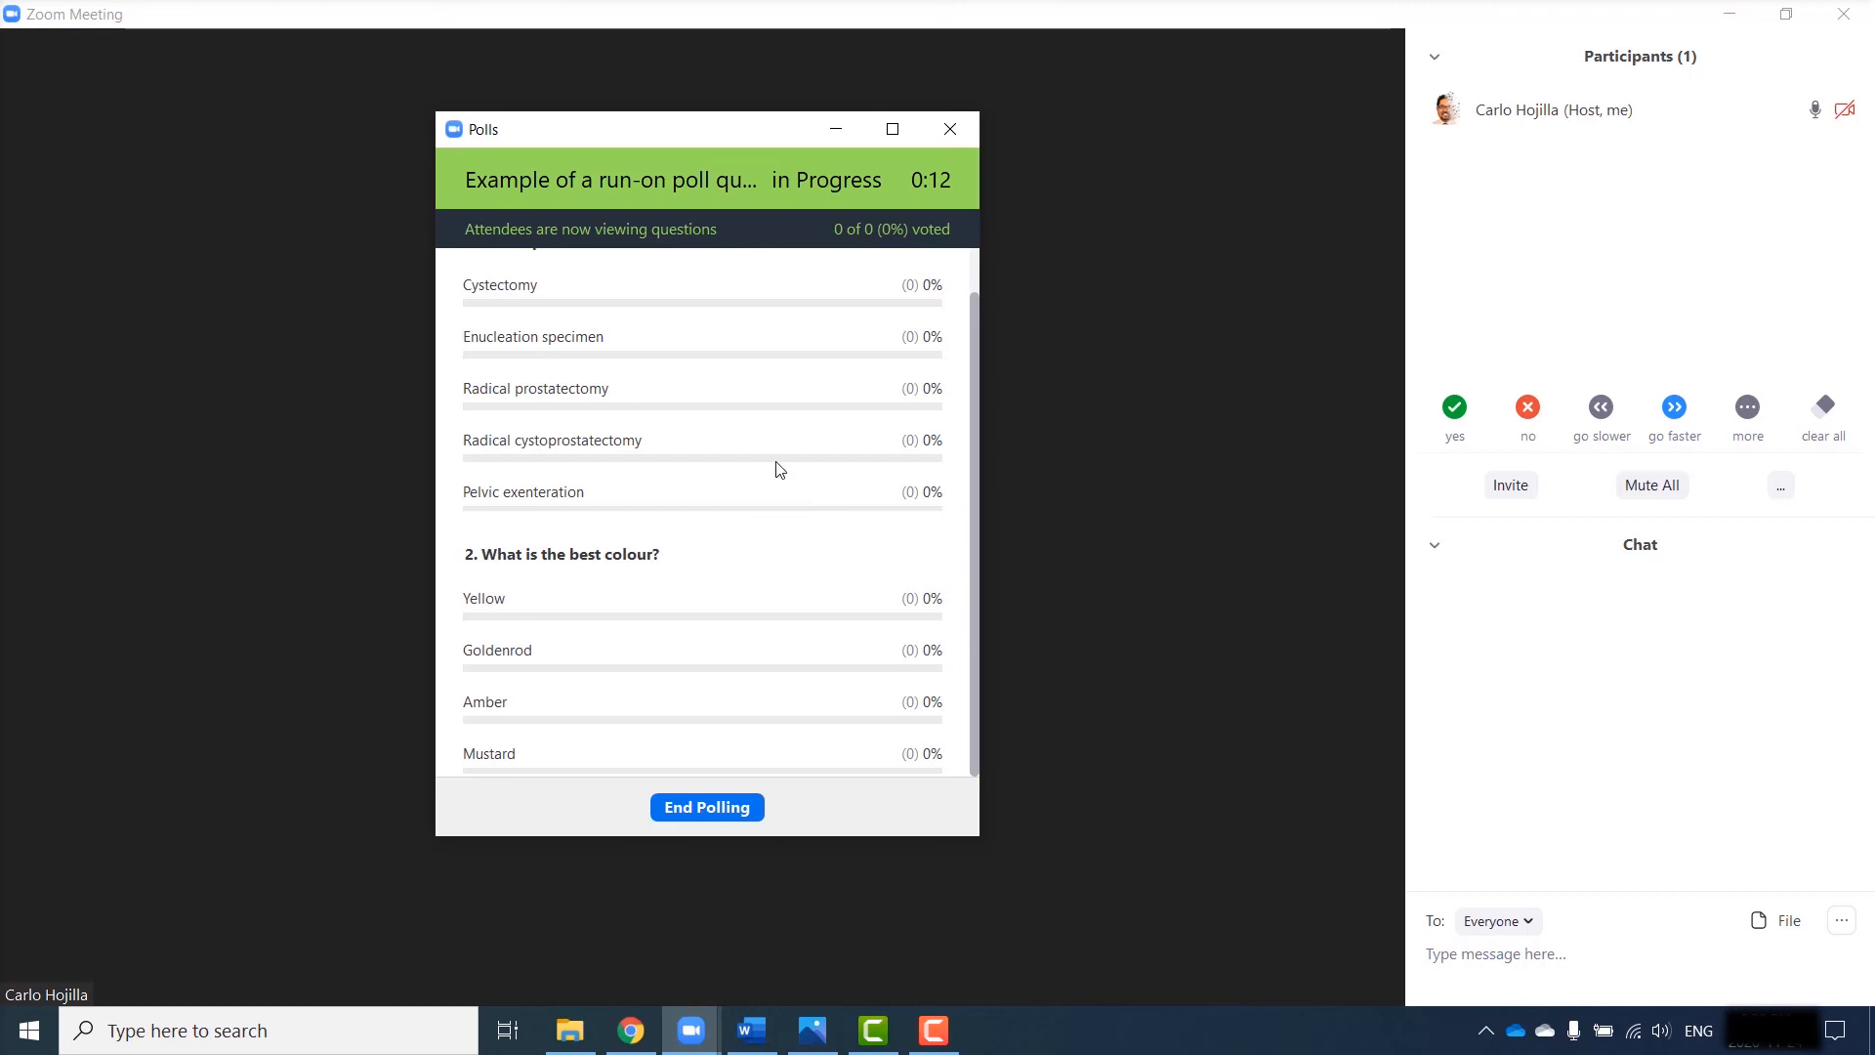
scroll(974, 445, "up", 1)
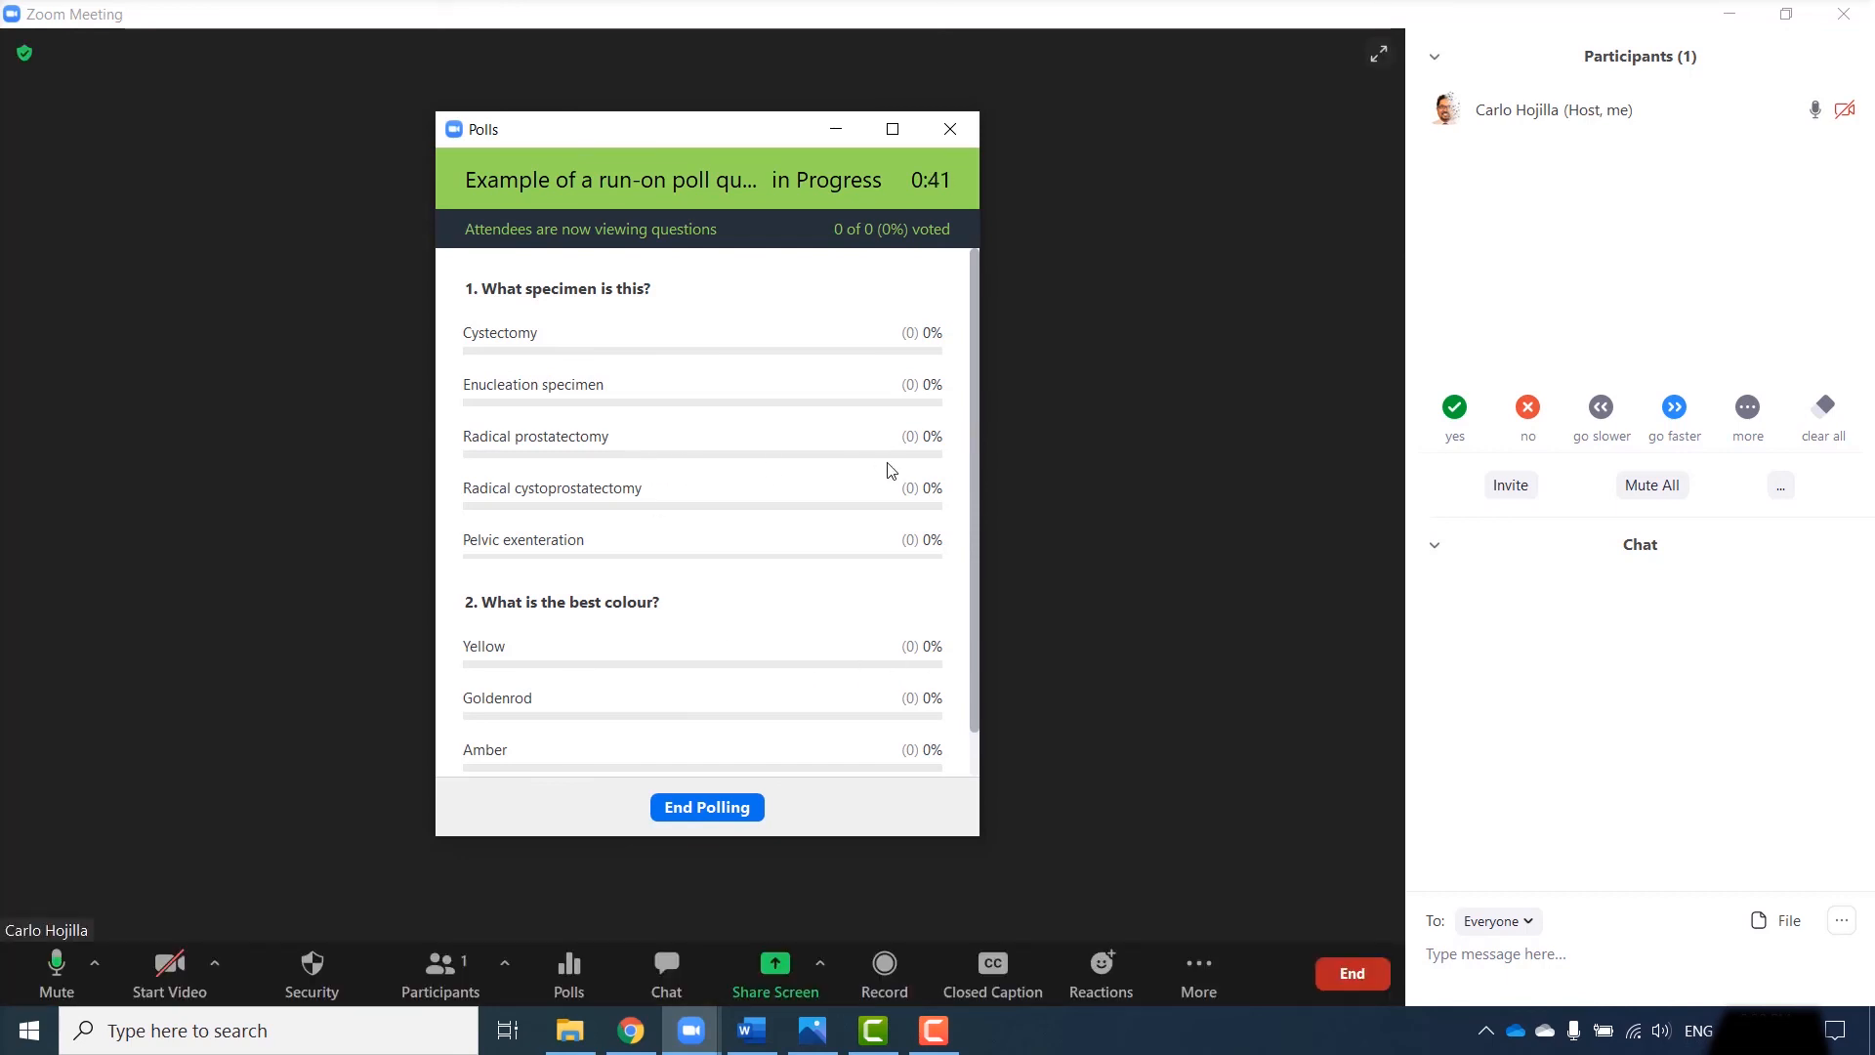
left_click_drag(975, 518, 963, 564)
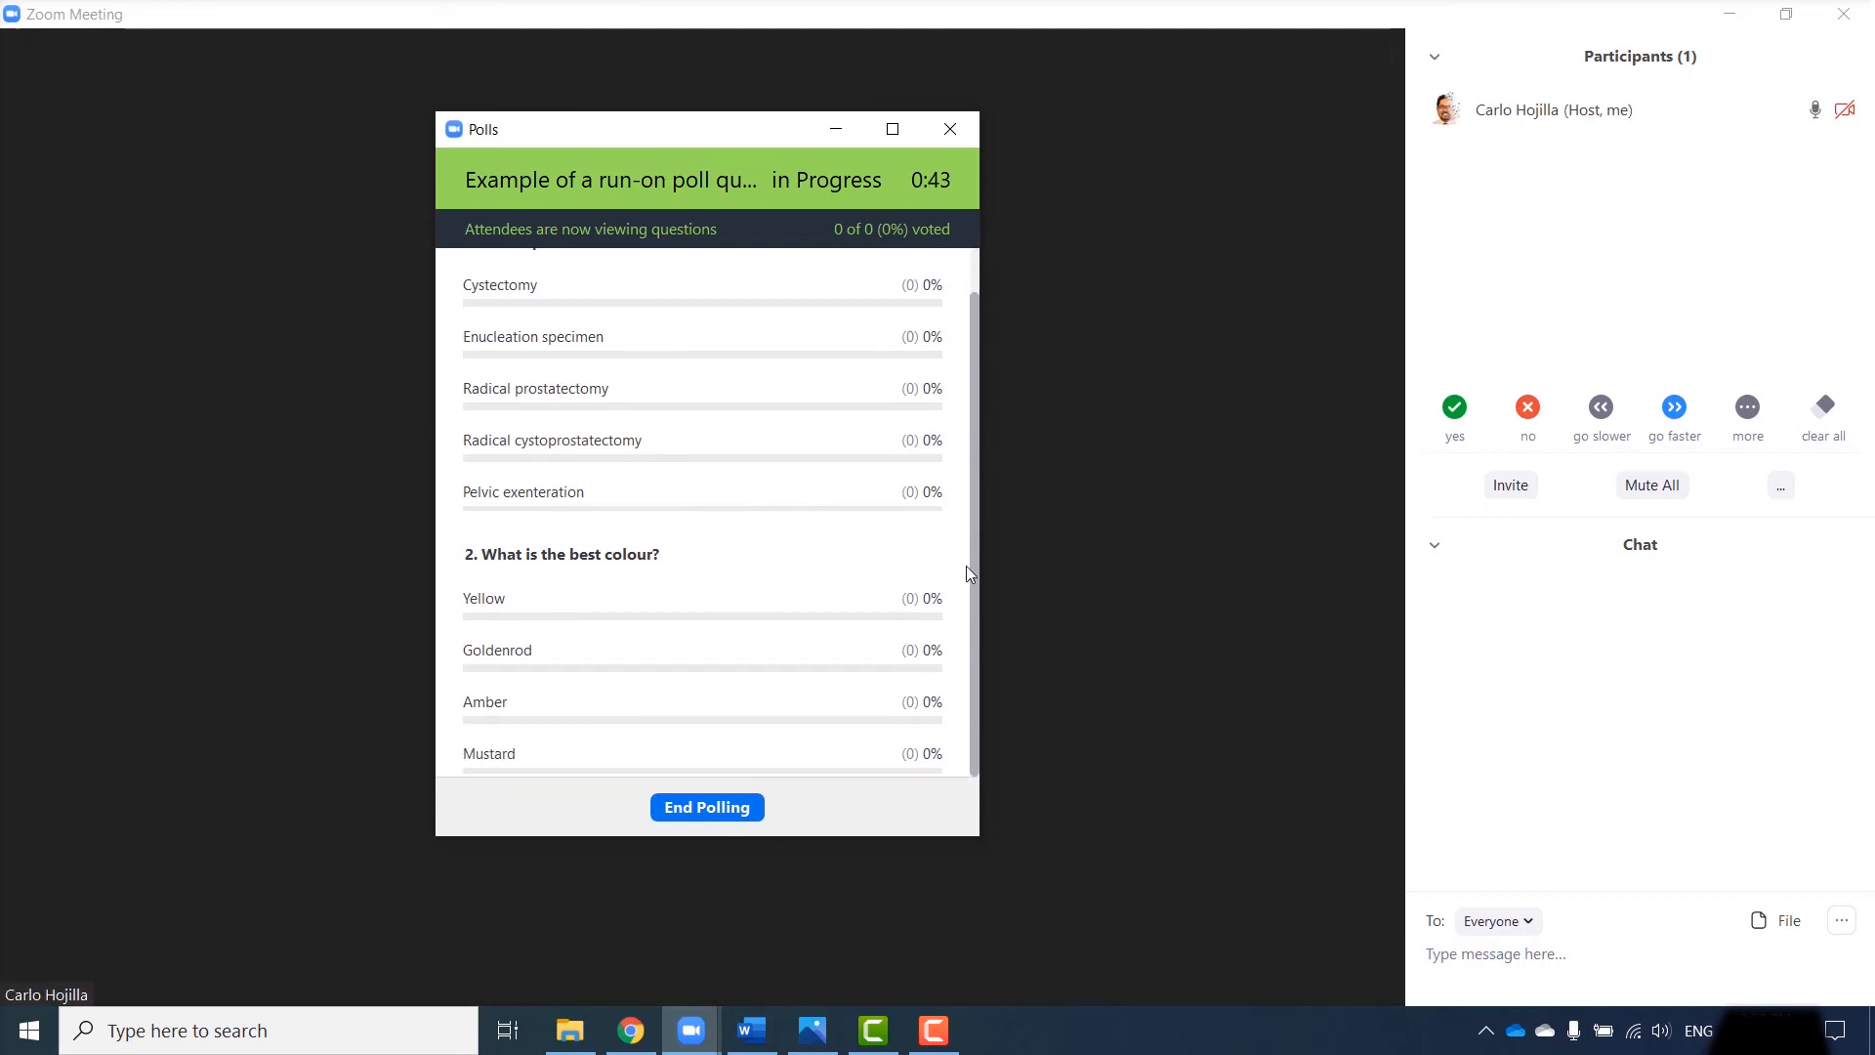
left_click(692, 809)
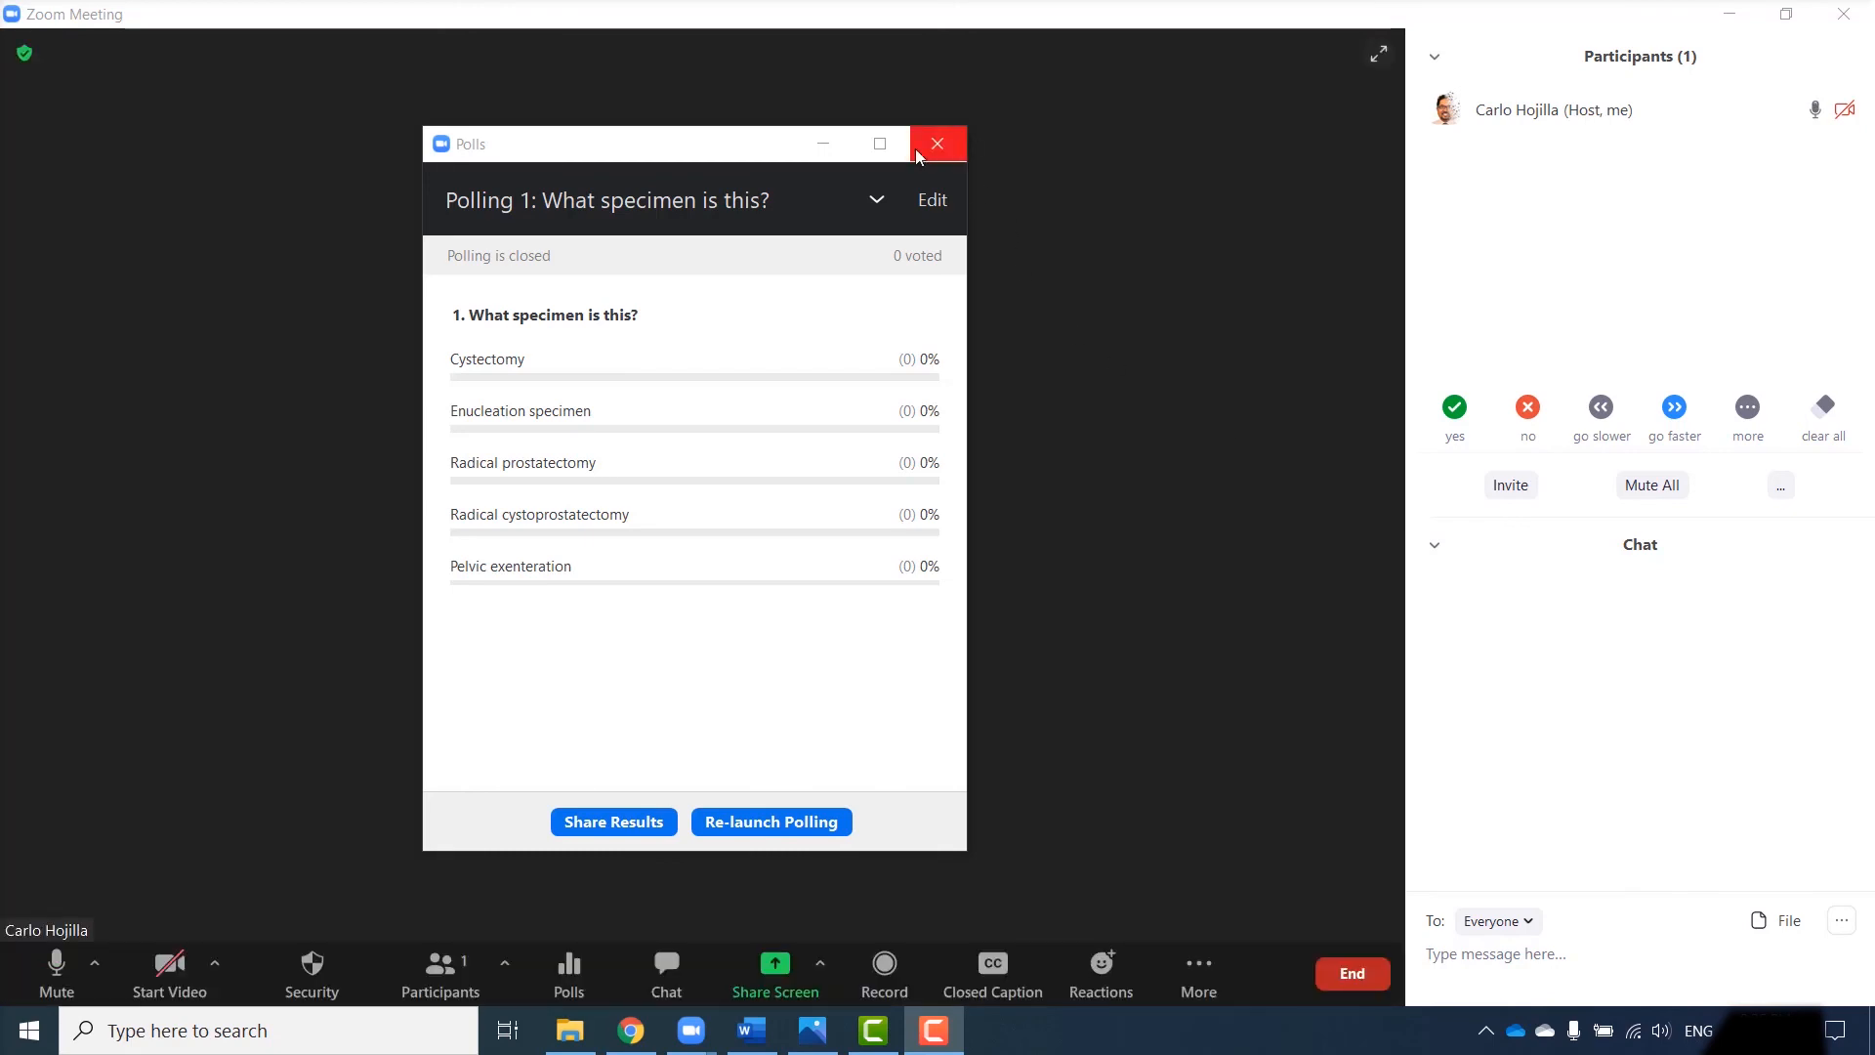
left_click(828, 149)
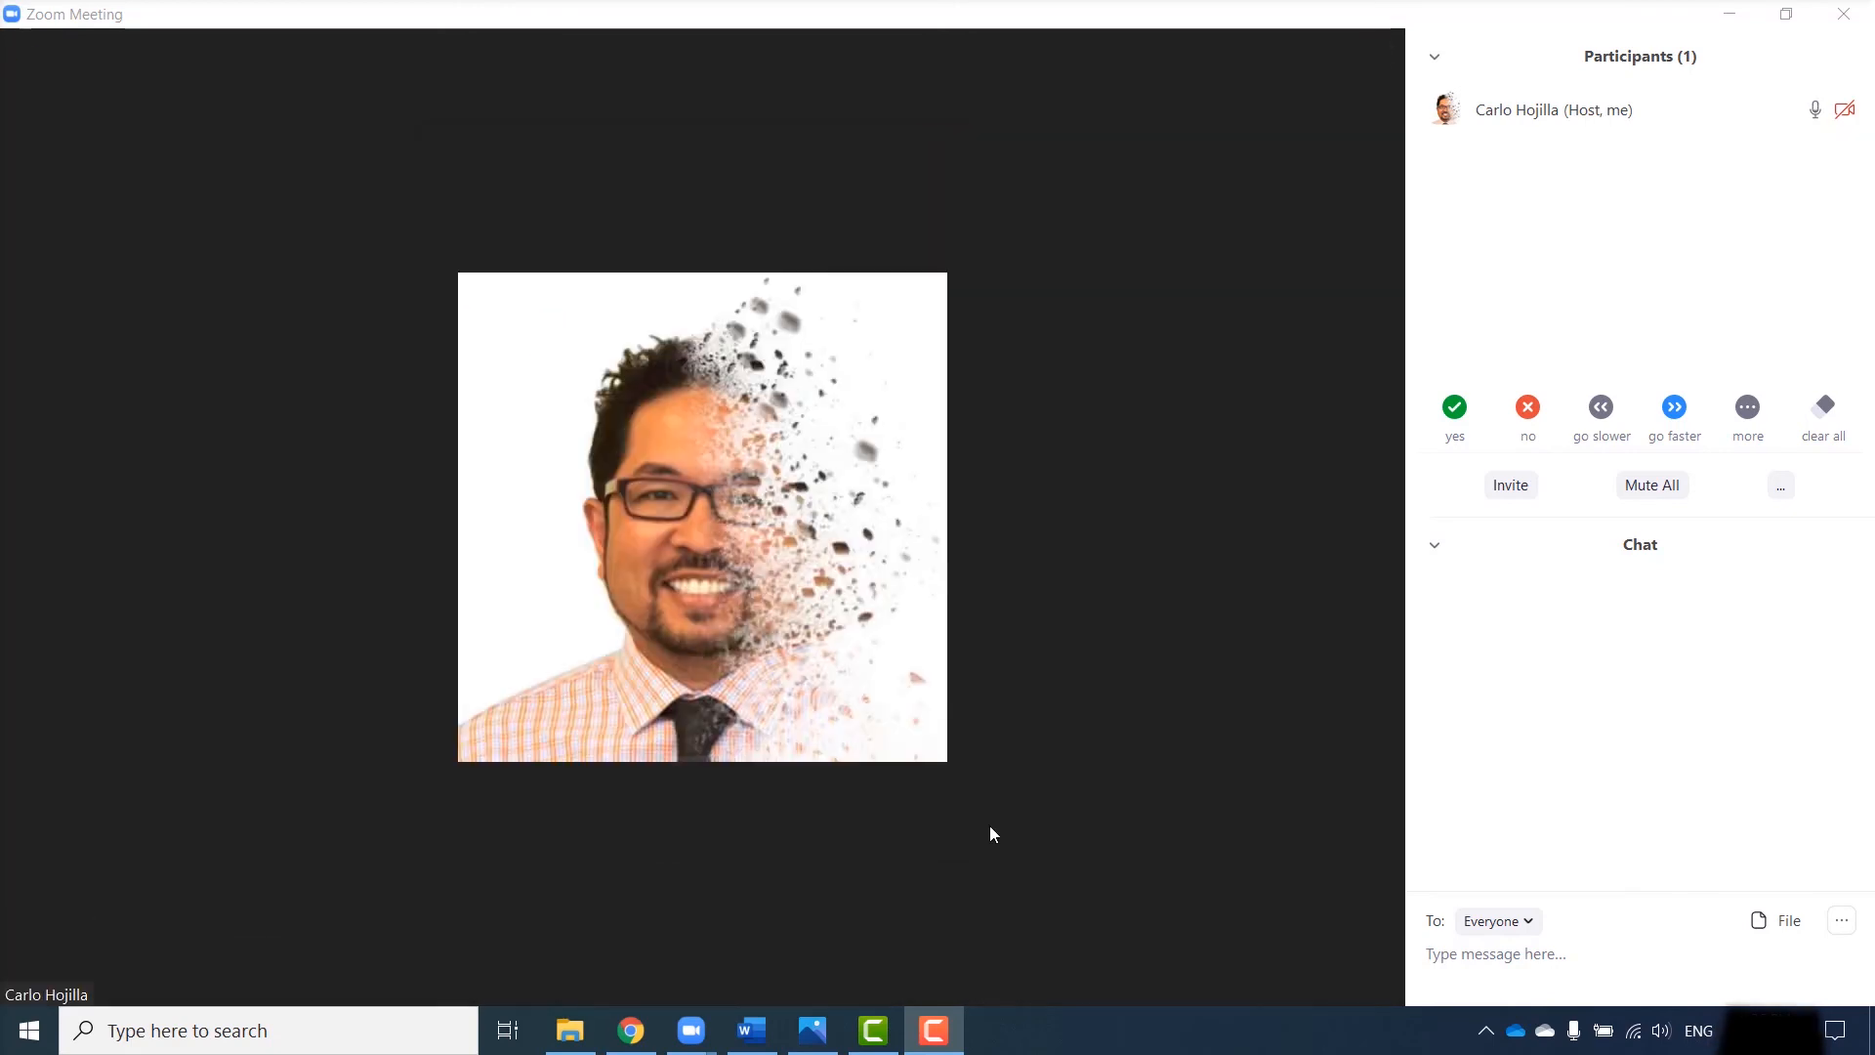